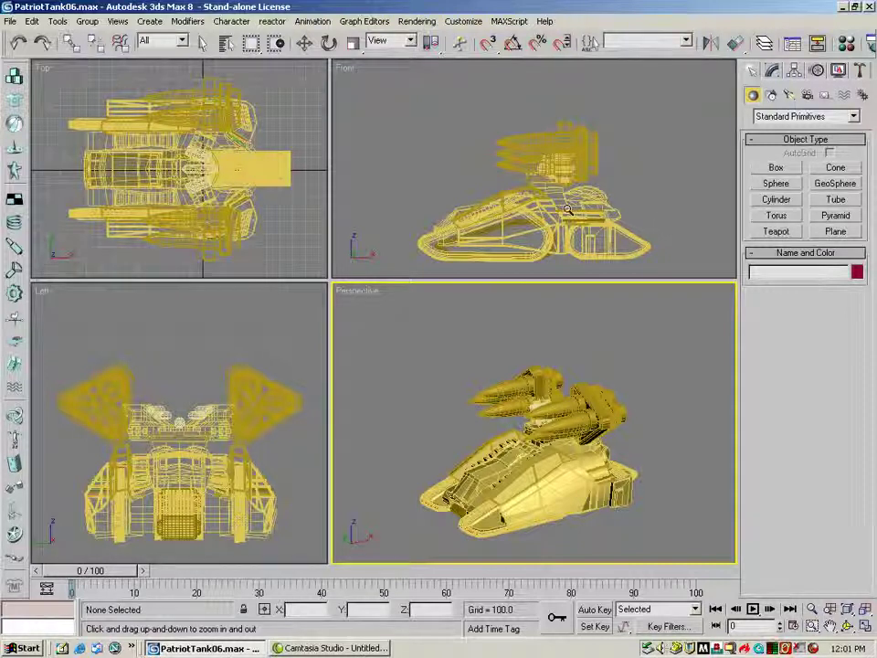
# Step: Select the front frame of the missile pod and inspect its pivot location with the Move and Rotate gizmos
pyautogui.click(304, 43)
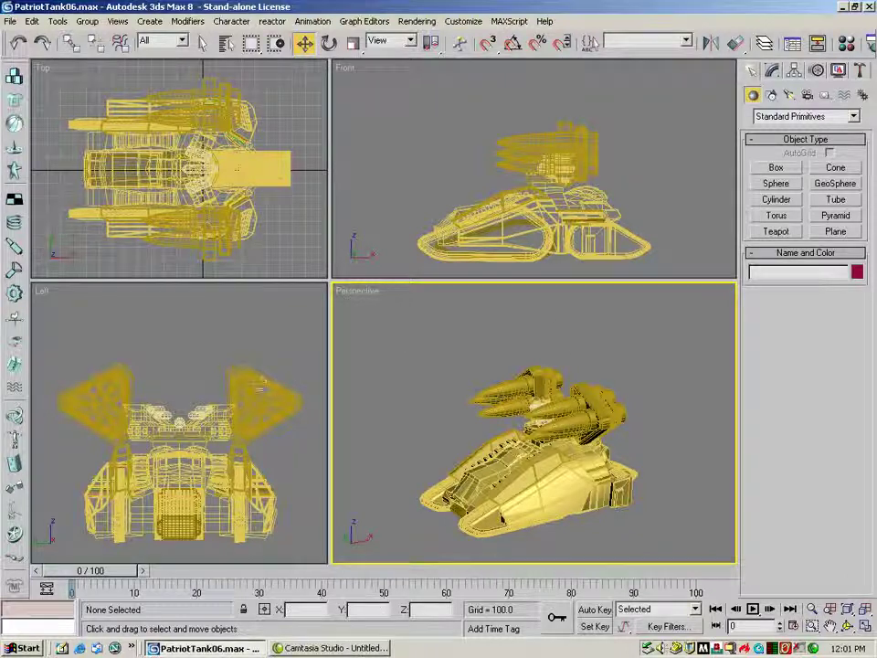
pyautogui.click(294, 388)
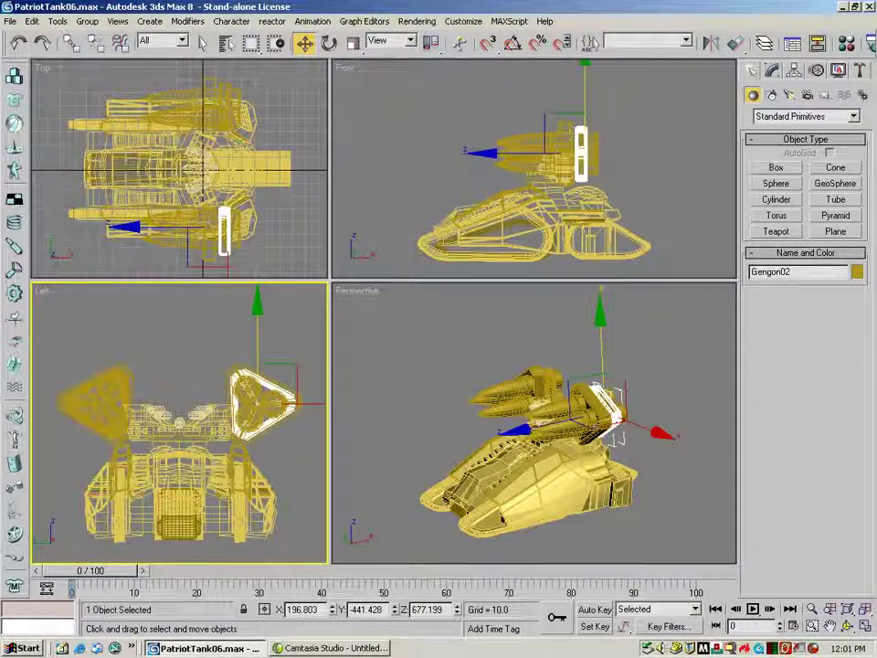
pyautogui.click(291, 385)
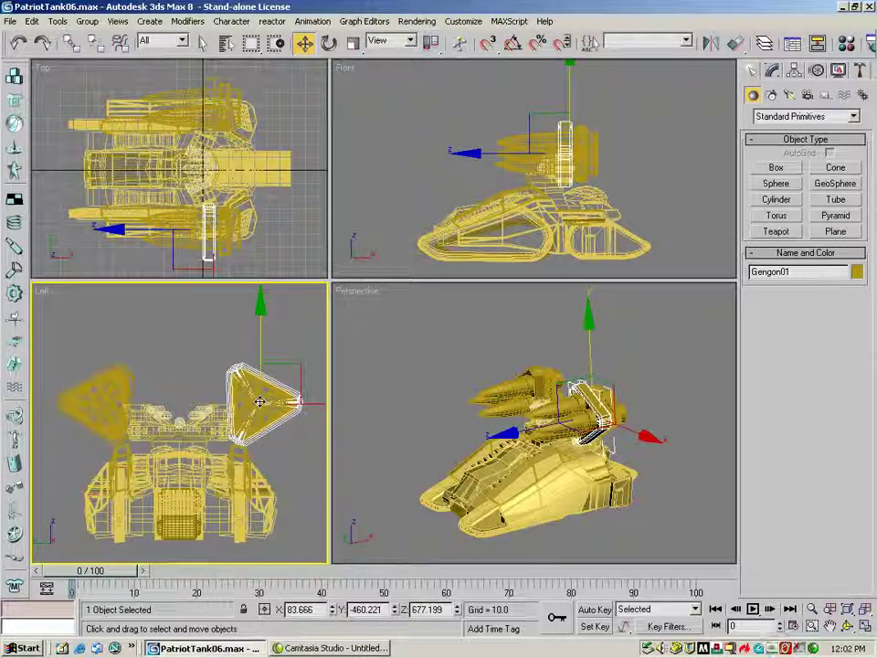
pyautogui.click(329, 43)
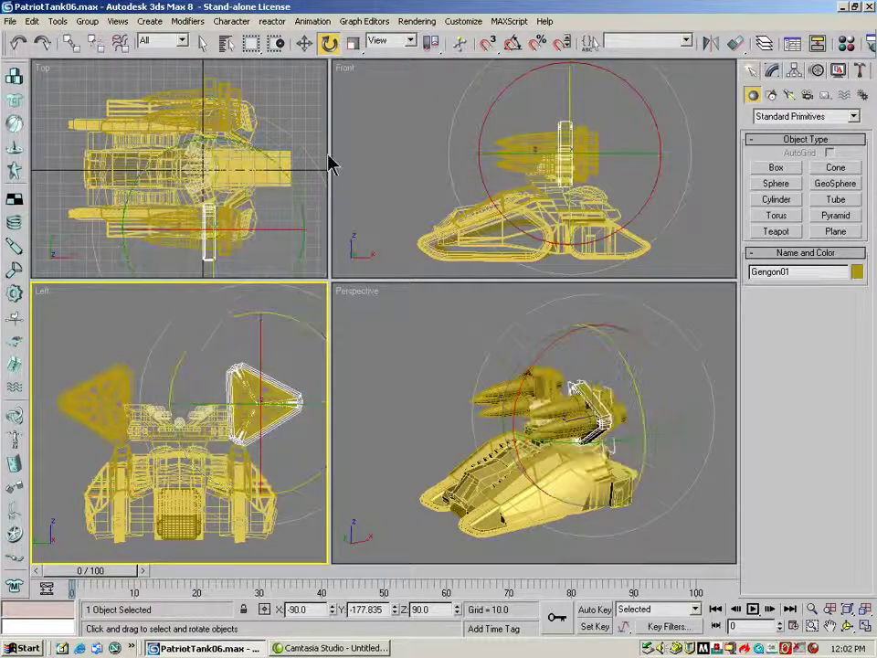
pyautogui.click(304, 43)
pyautogui.click(329, 43)
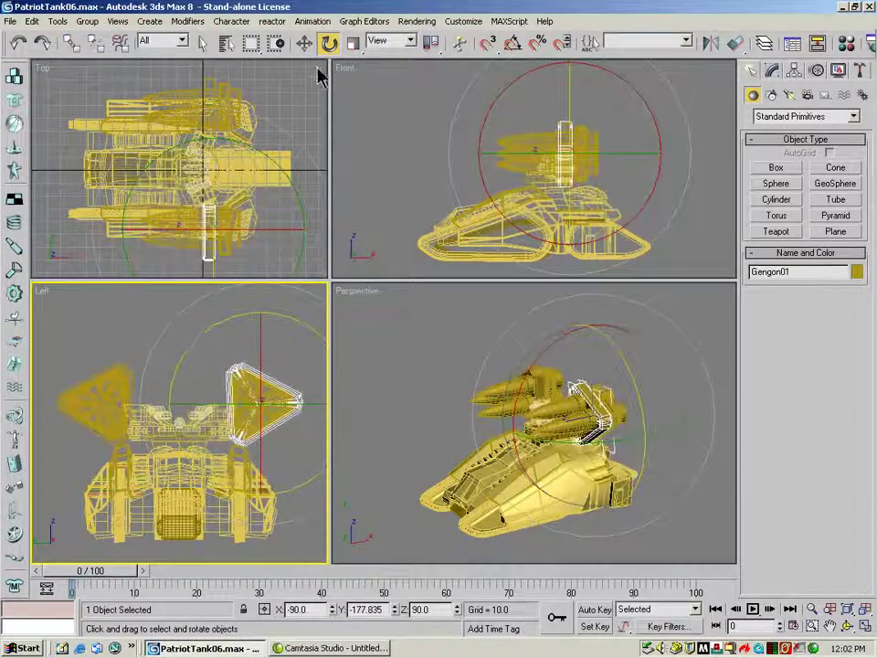
pyautogui.click(305, 43)
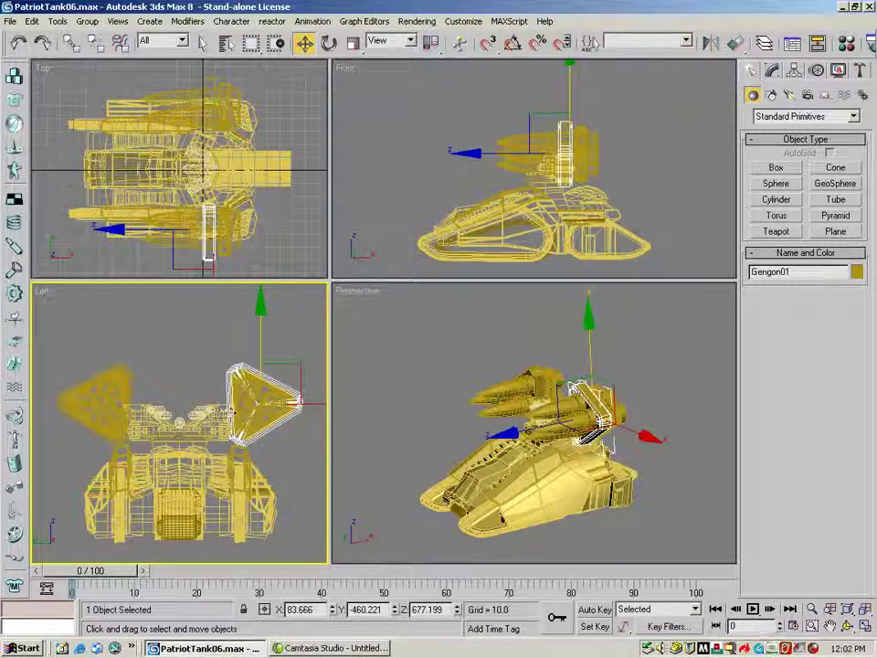
pyautogui.click(234, 409)
pyautogui.click(232, 403)
pyautogui.click(231, 400)
pyautogui.click(237, 372)
pyautogui.click(234, 405)
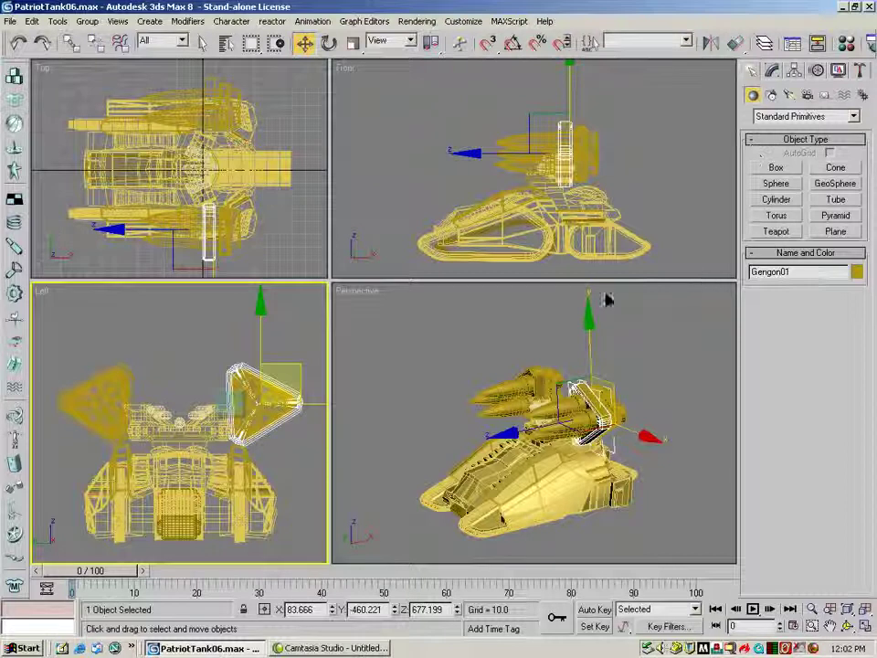
# Step: Move only the pivot of the pod's front frame to its inner edge, at about Y -319, where it meets the mounting arm
pyautogui.click(798, 79)
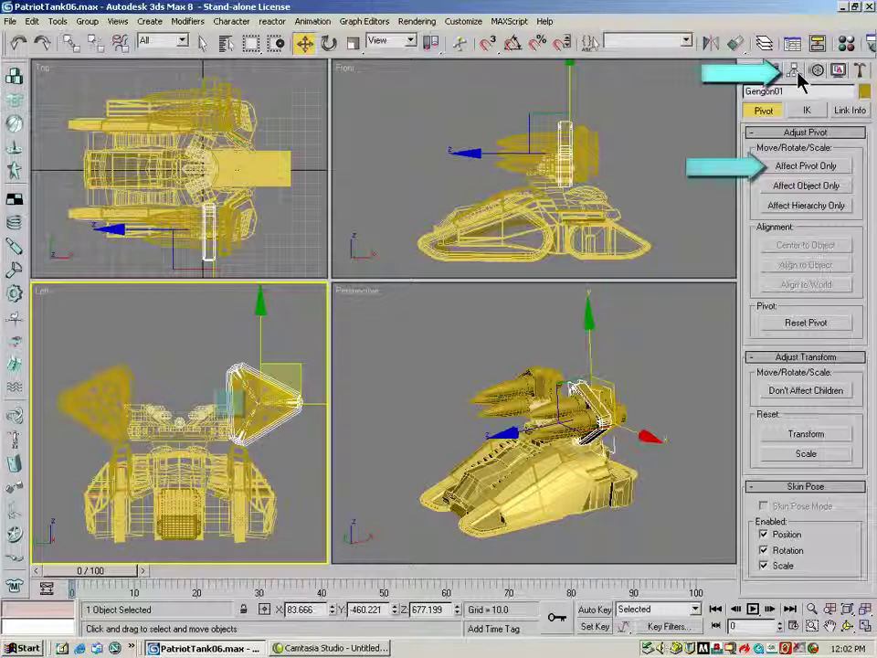
pyautogui.click(804, 168)
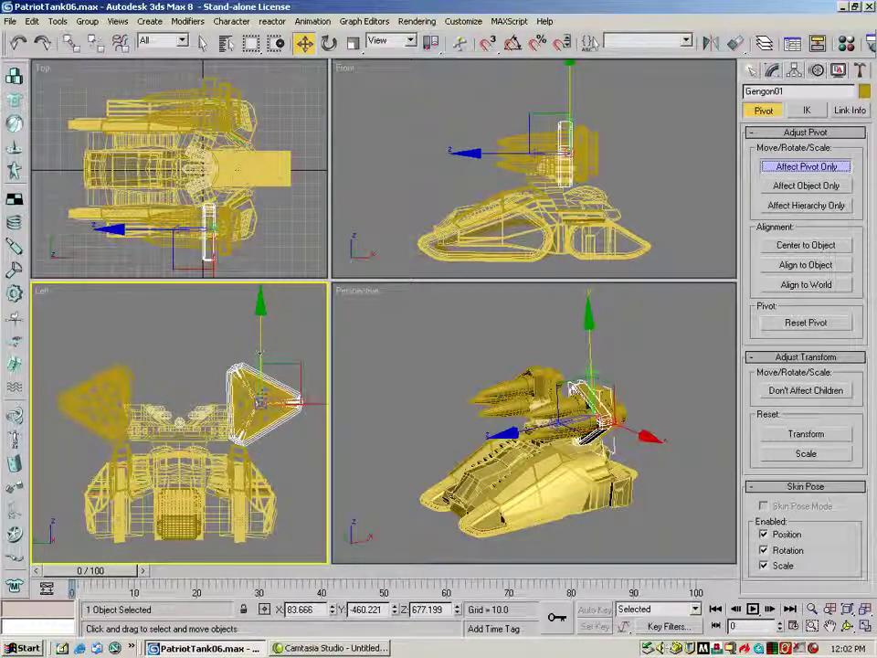
pyautogui.moveTo(263, 401); pyautogui.dragTo(300, 402)
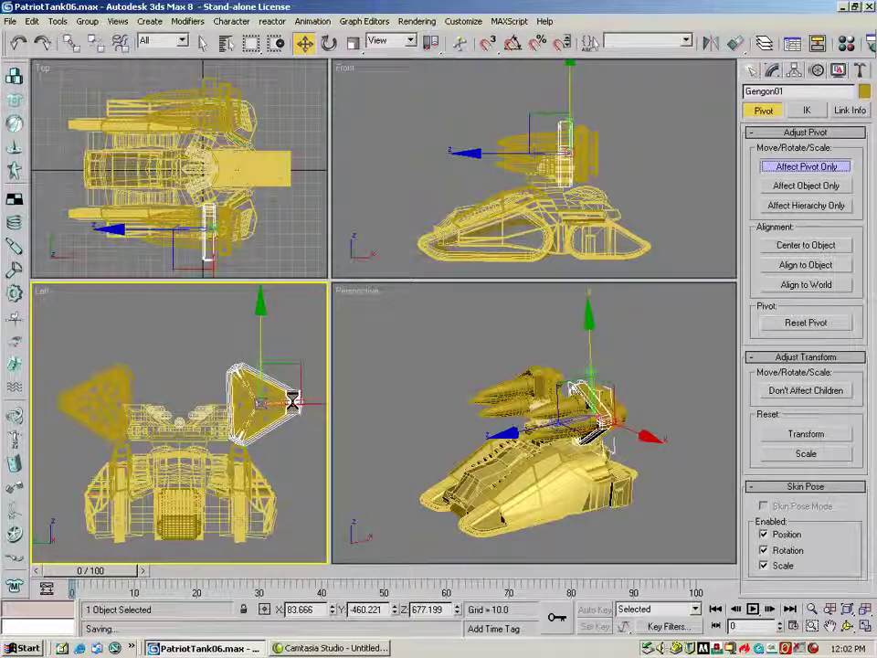
pyautogui.moveTo(317, 403); pyautogui.dragTo(296, 404)
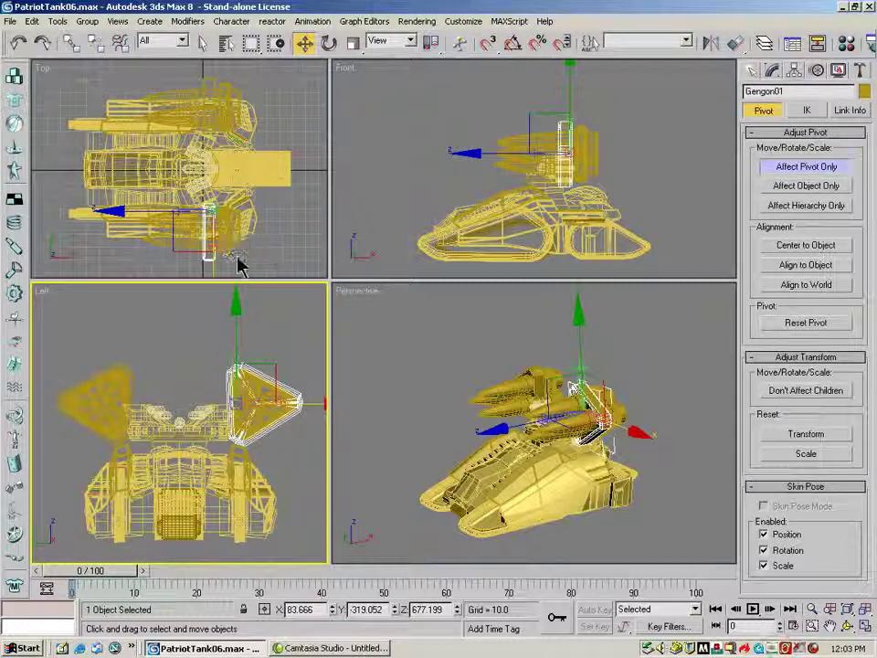
# Step: Examine the parts of the missile pod by selecting its rear bracket and adding the three missiles to the selection
pyautogui.rightClick(231, 263)
pyautogui.click(229, 256)
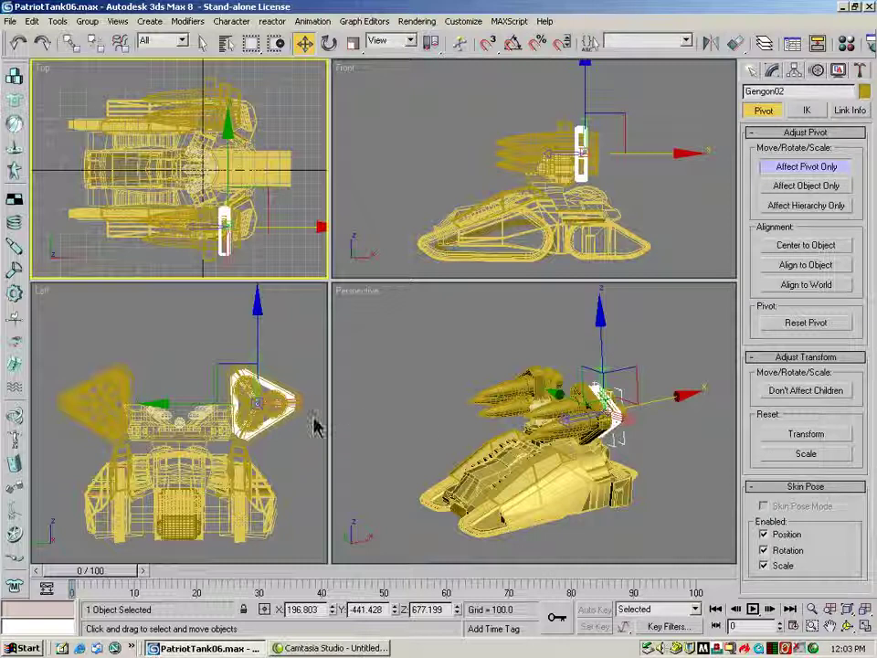
pyautogui.click(275, 400)
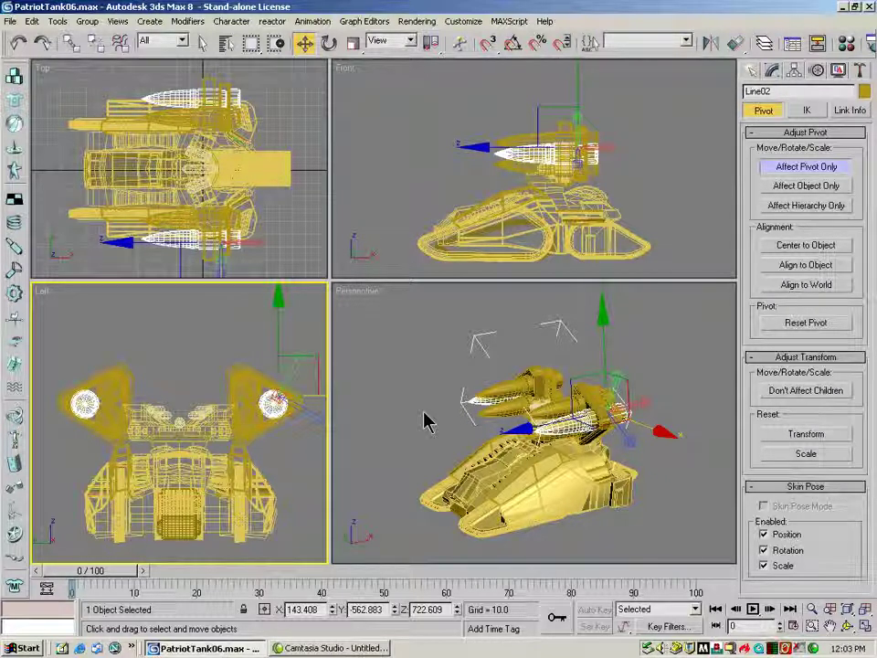
pyautogui.click(226, 256)
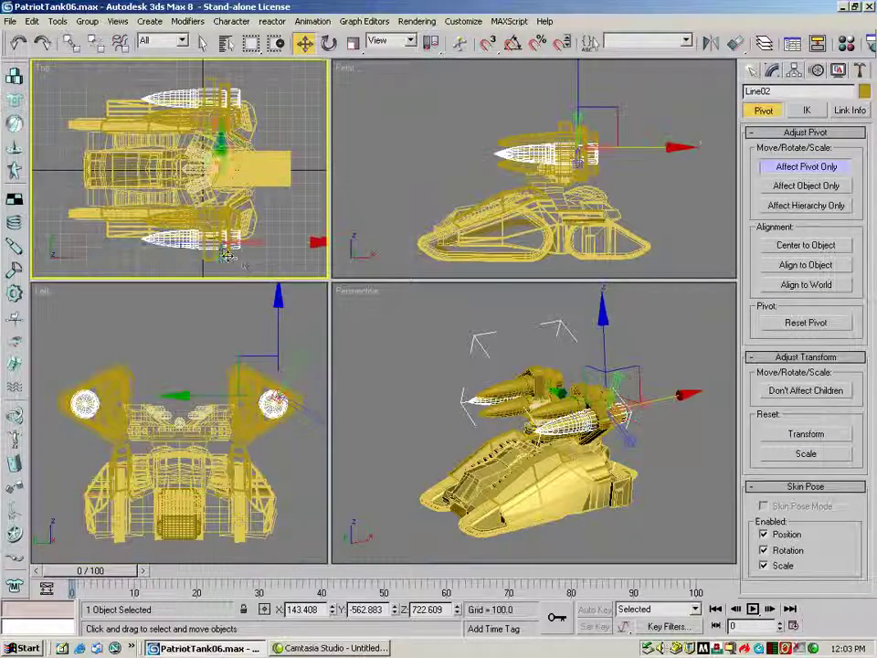
pyautogui.click(269, 398)
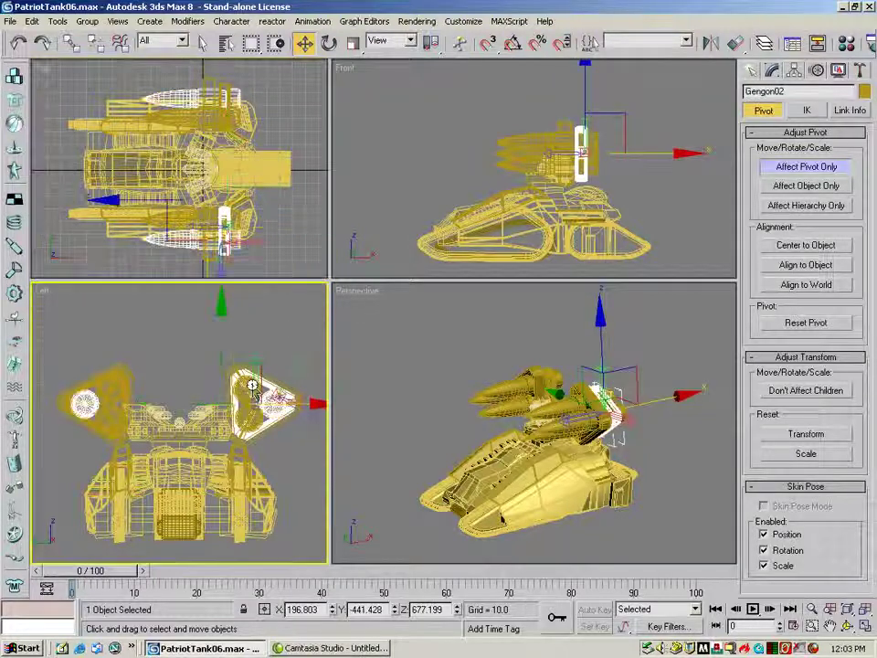
pyautogui.keyDown('ctrl'); pyautogui.click(255, 379); pyautogui.keyUp('ctrl')
pyautogui.keyDown('ctrl'); pyautogui.click(254, 376); pyautogui.keyUp('ctrl')
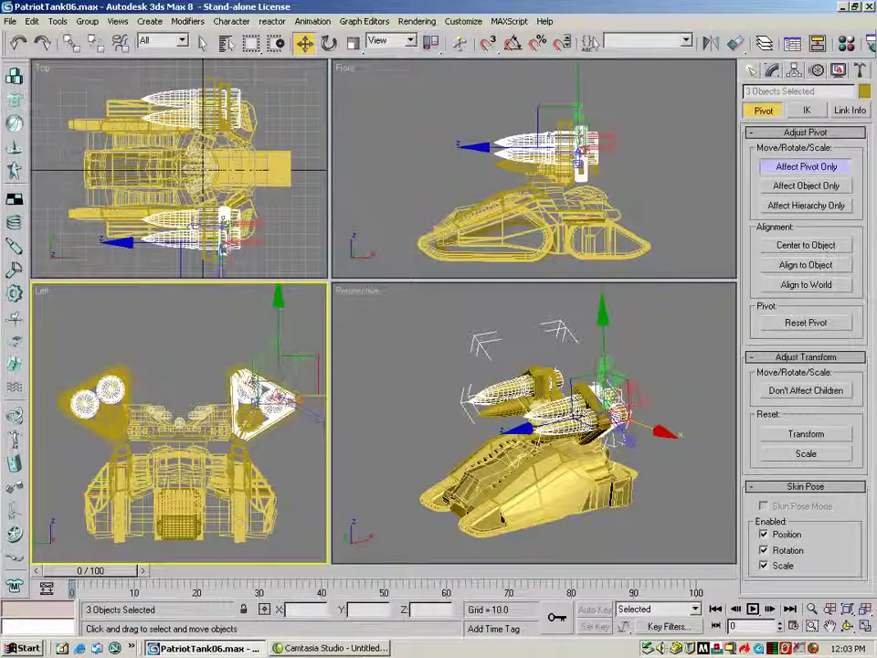
pyautogui.moveTo(280, 416); pyautogui.dragTo(254, 417)
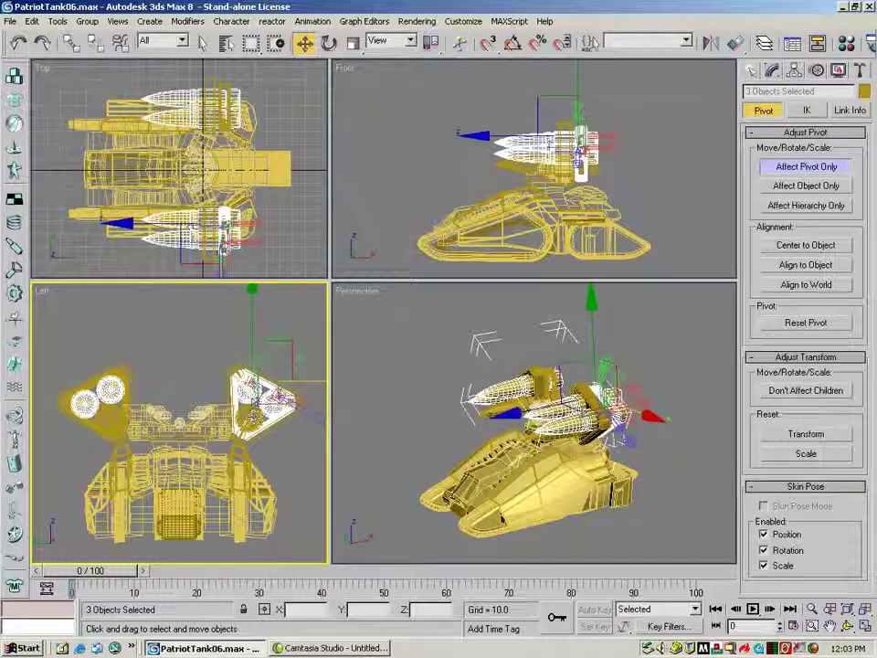
pyautogui.keyDown('ctrl'); pyautogui.click(255, 417); pyautogui.keyUp('ctrl')
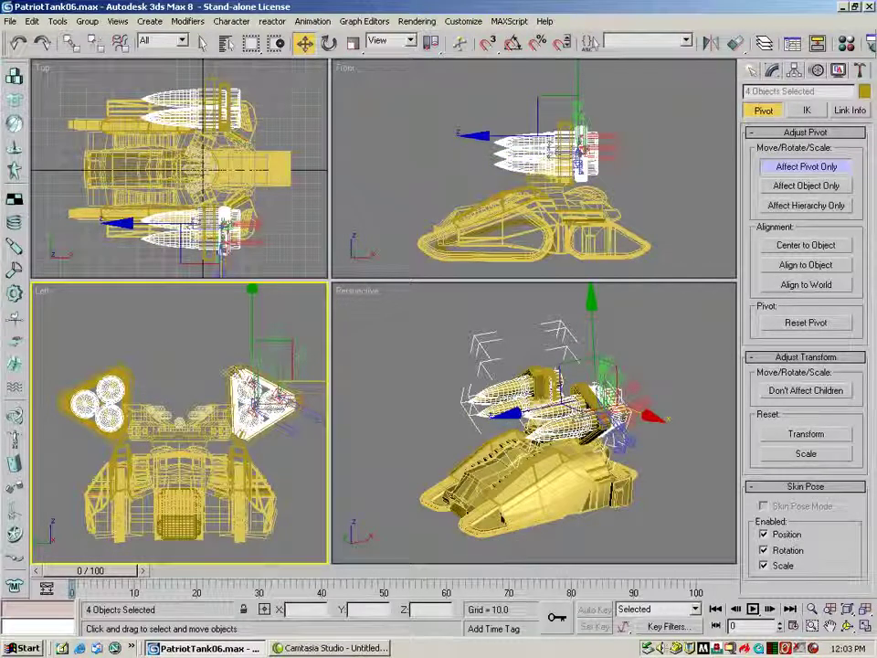
# Step: Examine the pod's front frame, the mounting arm, the tank hull and the rear bracket by selecting them in turn
pyautogui.click(236, 365)
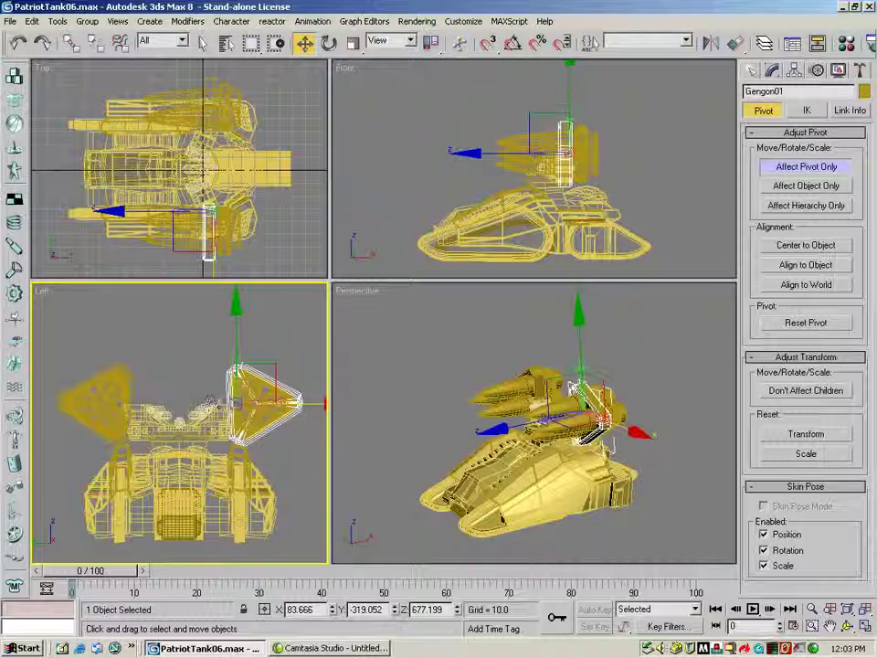
pyautogui.click(218, 407)
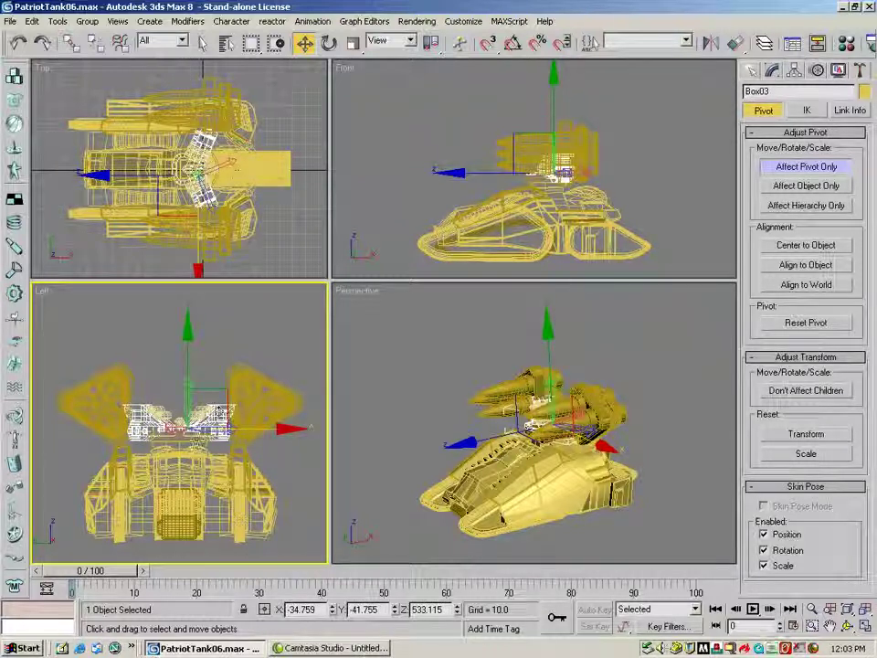
pyautogui.click(208, 446)
pyautogui.click(226, 440)
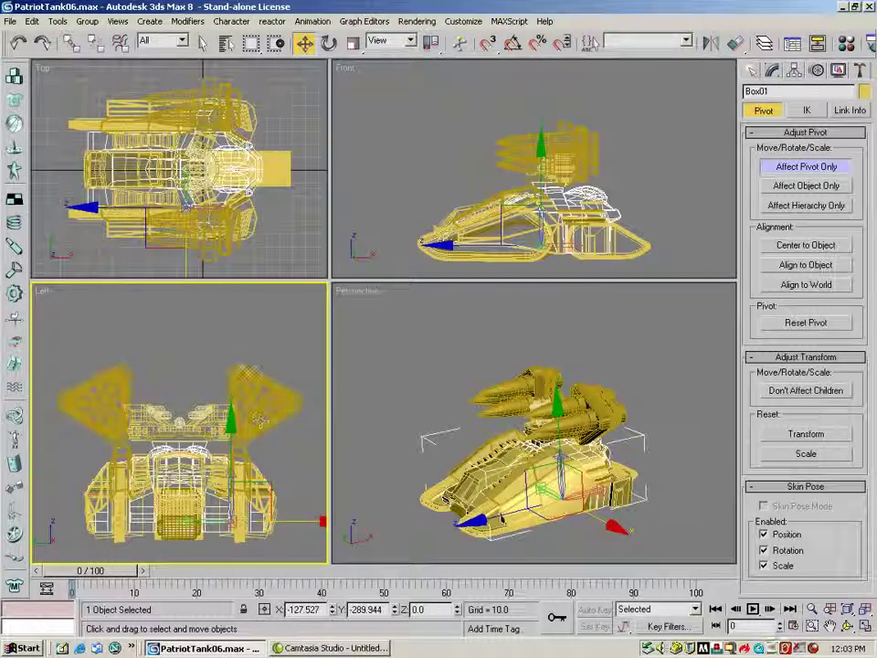
pyautogui.click(274, 370)
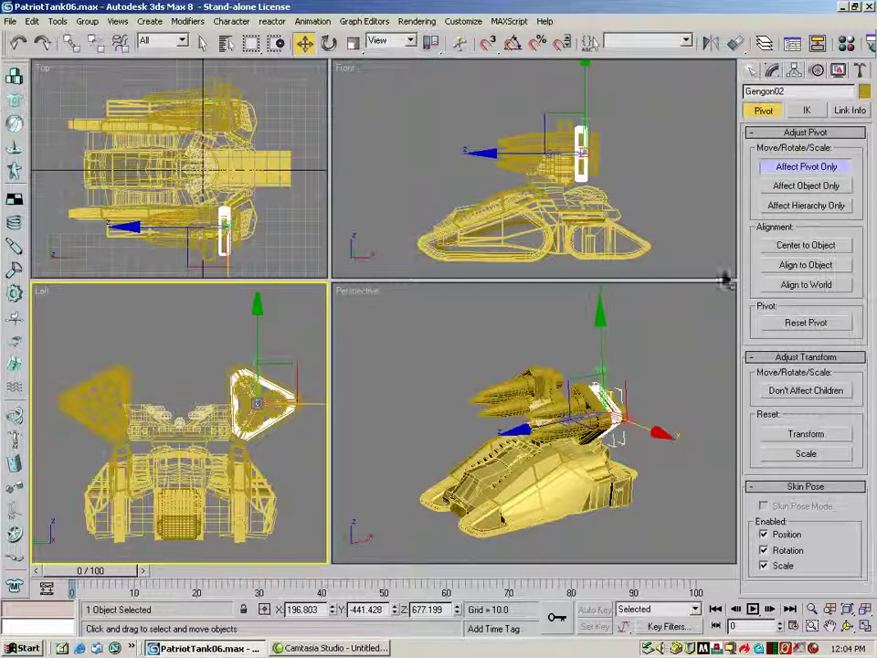
# Step: Leave pivot-only editing and isolate both missile pods together with their mounting arm
pyautogui.click(804, 168)
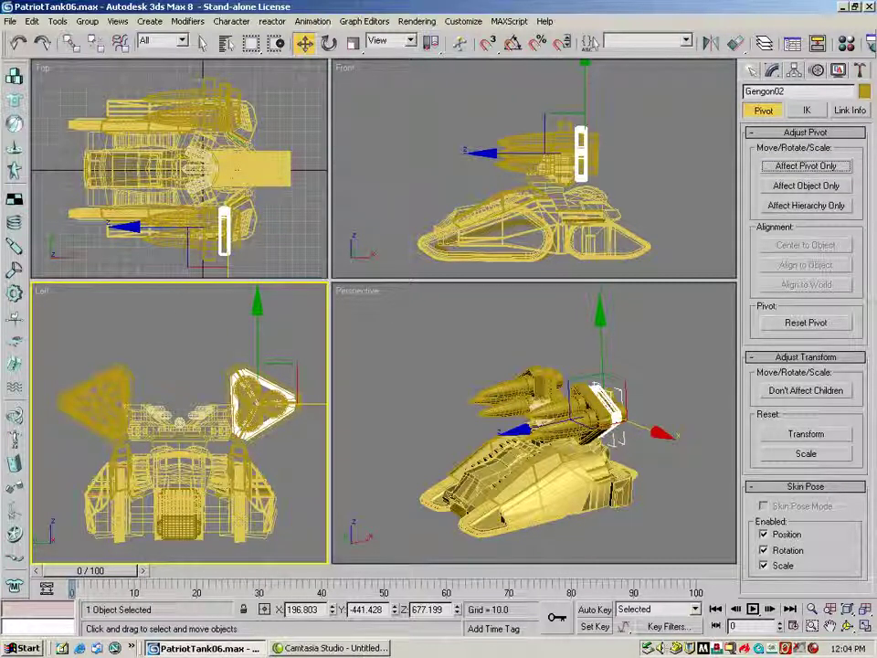
pyautogui.moveTo(304, 351); pyautogui.dragTo(236, 438)
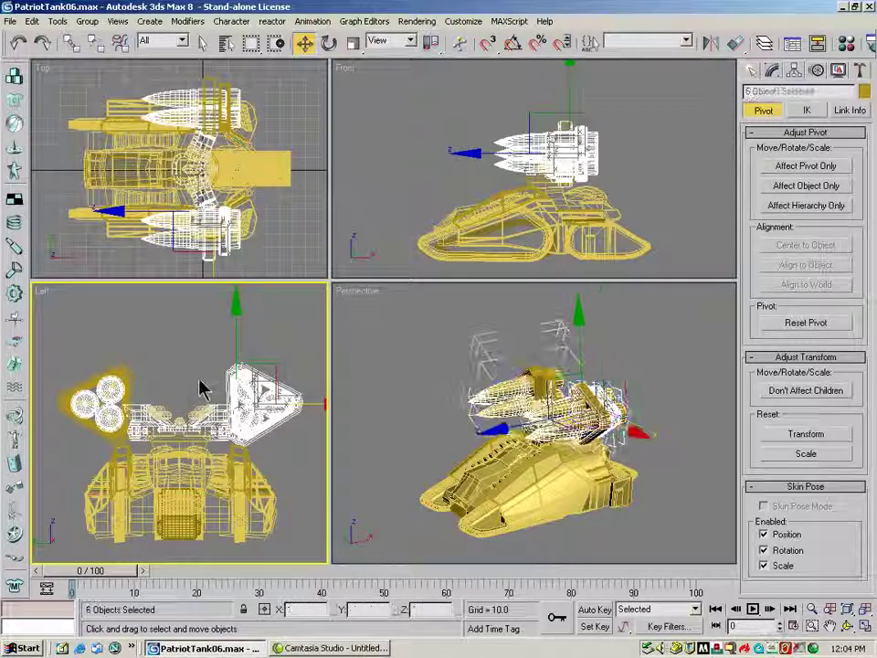
pyautogui.keyDown('ctrl'); pyautogui.moveTo(149, 353); pyautogui.dragTo(71, 397); pyautogui.keyUp('ctrl')
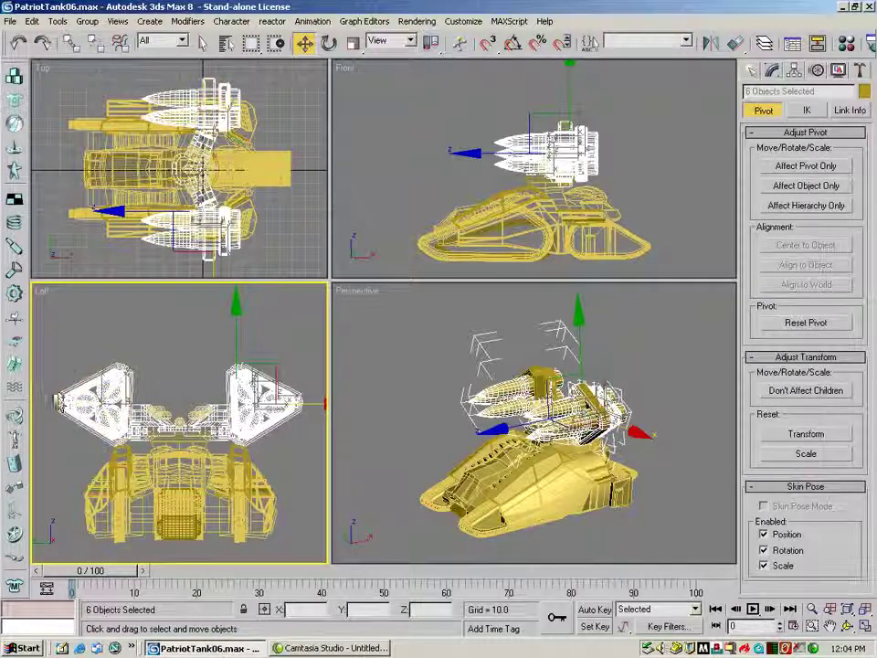
pyautogui.rightClick(141, 426)
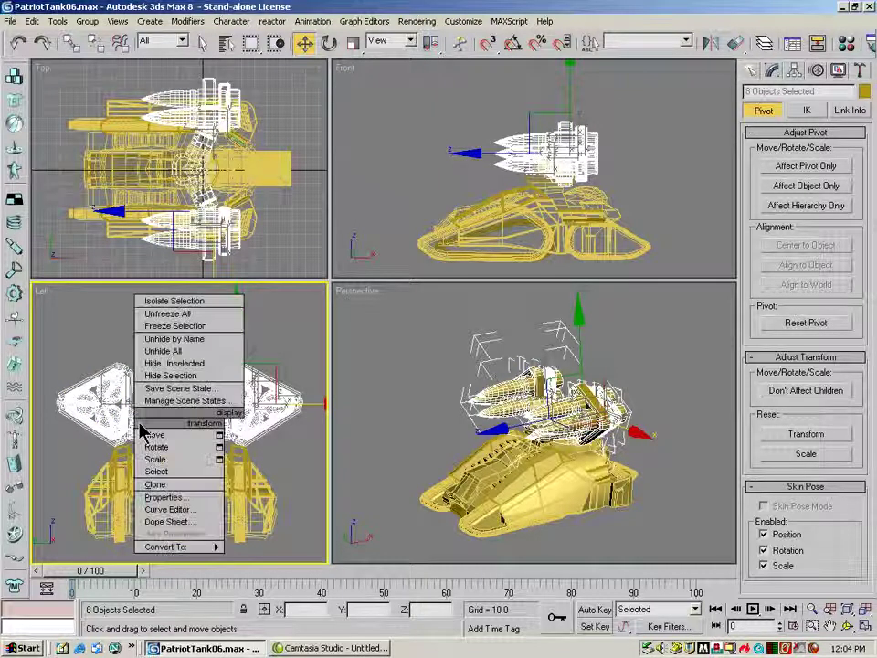
pyautogui.click(174, 310)
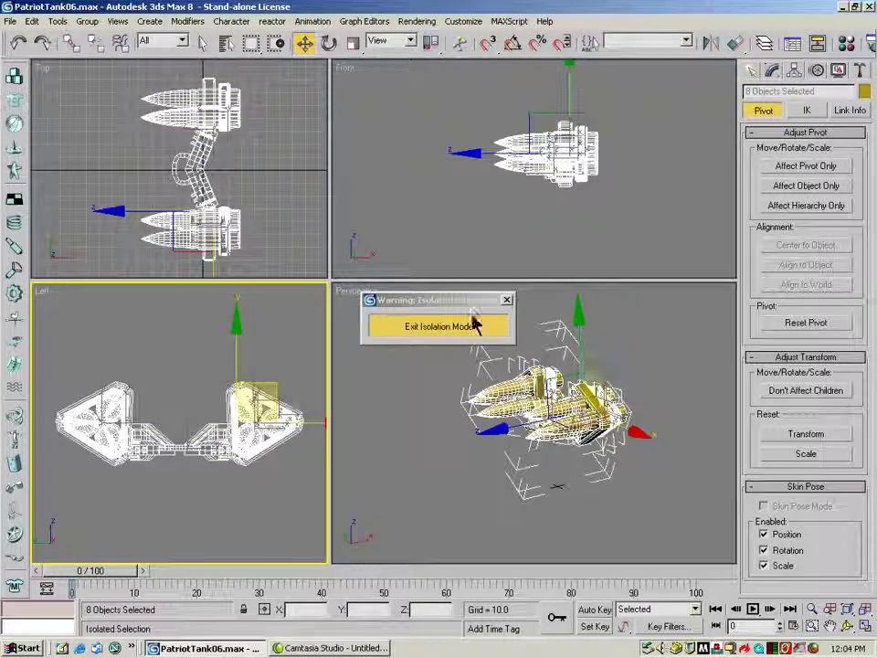
pyautogui.moveTo(457, 300); pyautogui.dragTo(389, 120)
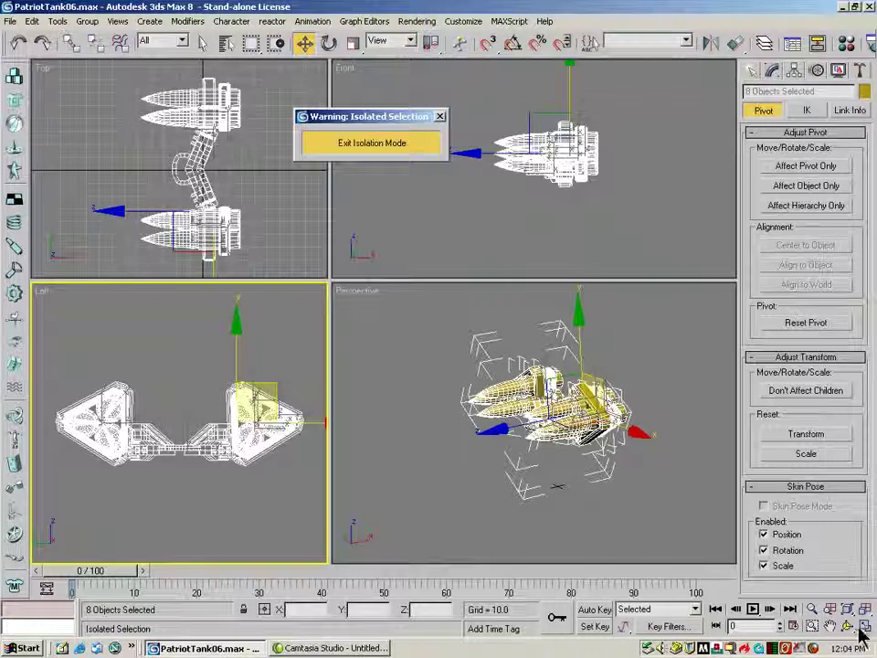
# Step: Maximize the Perspective view with the isolated launcher seen from the missile-tip side
pyautogui.hotkey('ctrl', 'r')
pyautogui.click(640, 475)
pyautogui.moveTo(640, 475); pyautogui.dragTo(558, 451)
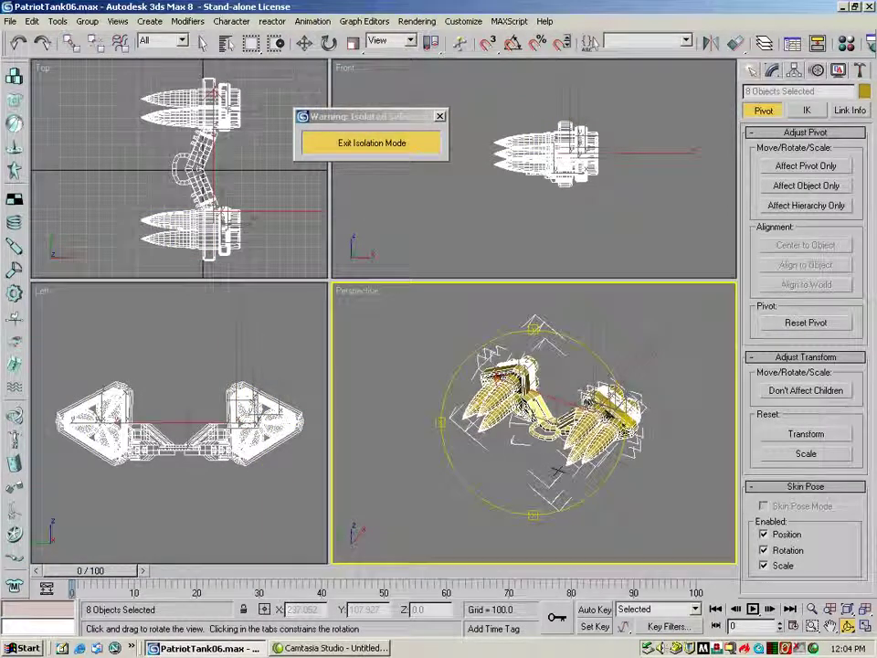
pyautogui.click(865, 626)
pyautogui.moveTo(476, 349)
pyautogui.mouseDown()
pyautogui.moveTo(503, 341)
pyautogui.moveTo(476, 337)
pyautogui.mouseUp()
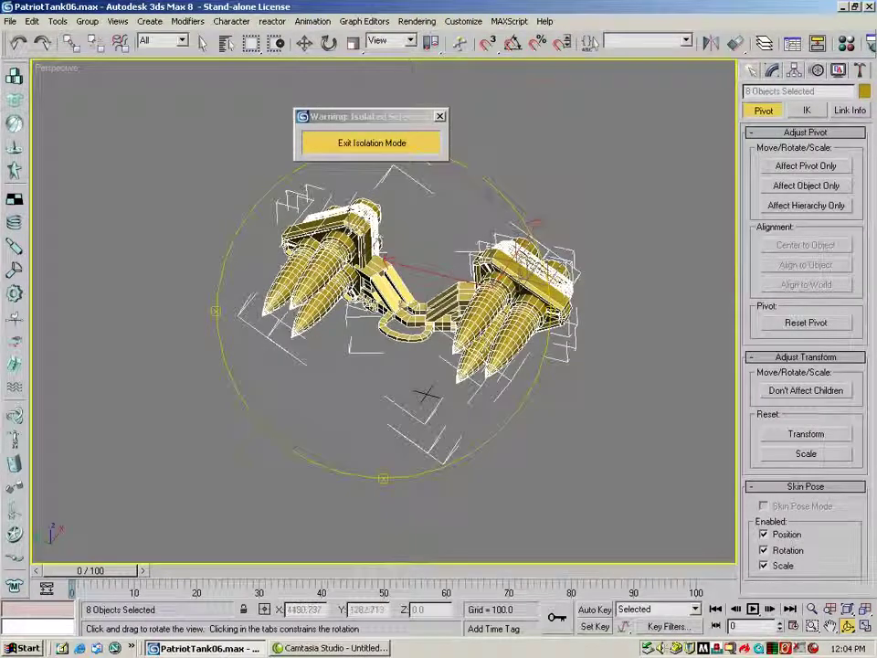
pyautogui.click(201, 43)
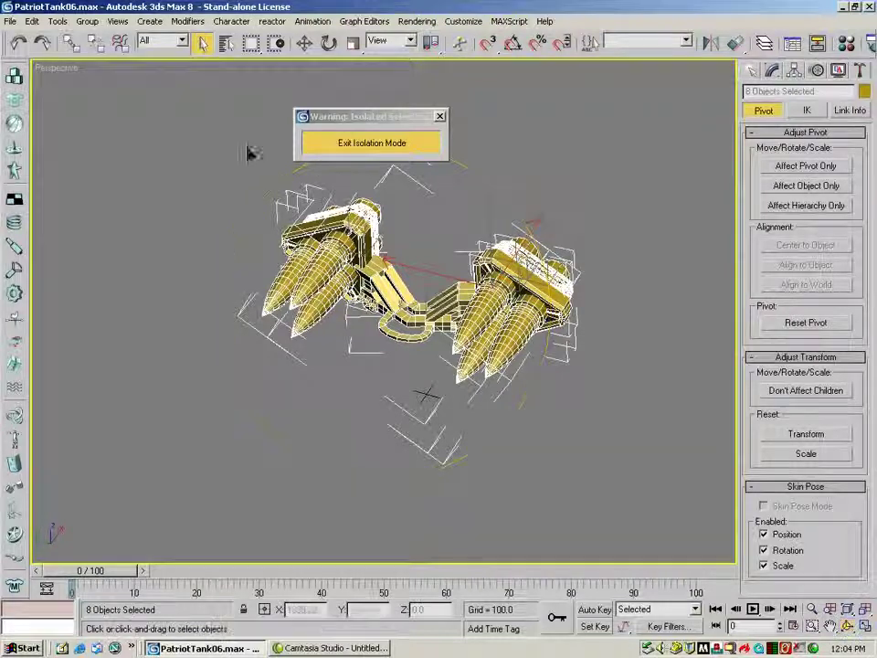
pyautogui.click(603, 220)
pyautogui.click(536, 258)
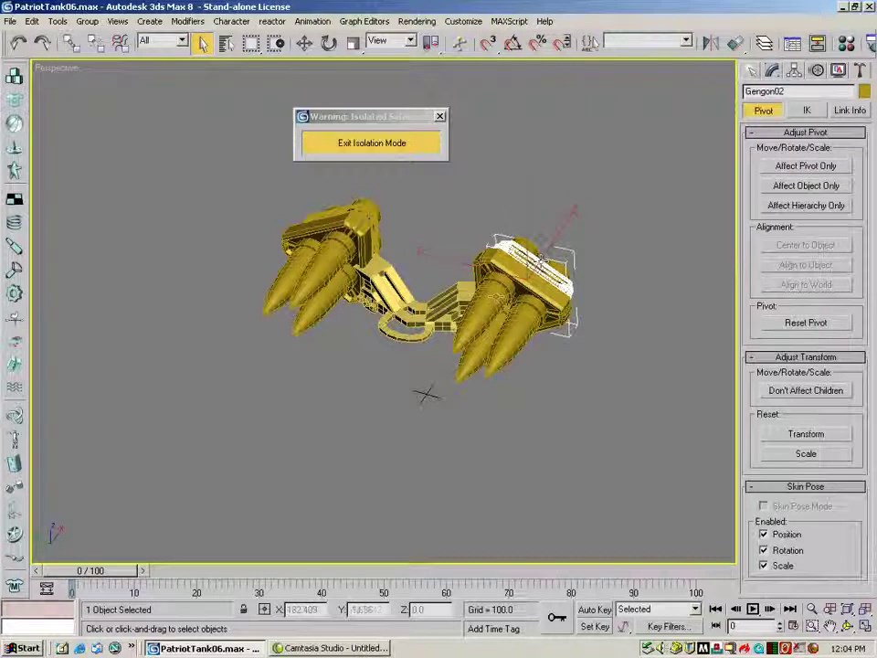
pyautogui.click(427, 395)
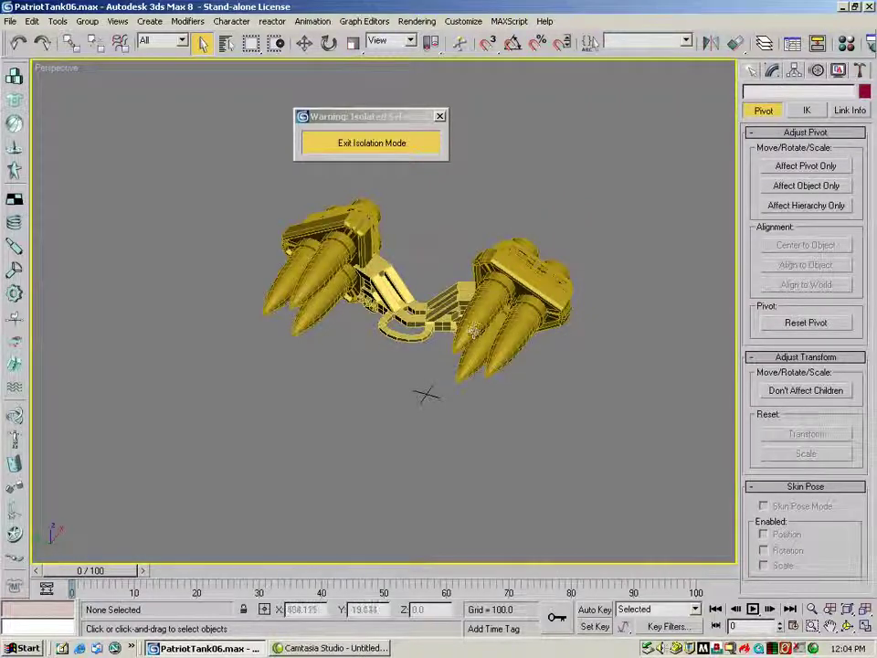
pyautogui.click(352, 251)
pyautogui.hotkey('ctrl', 'a')
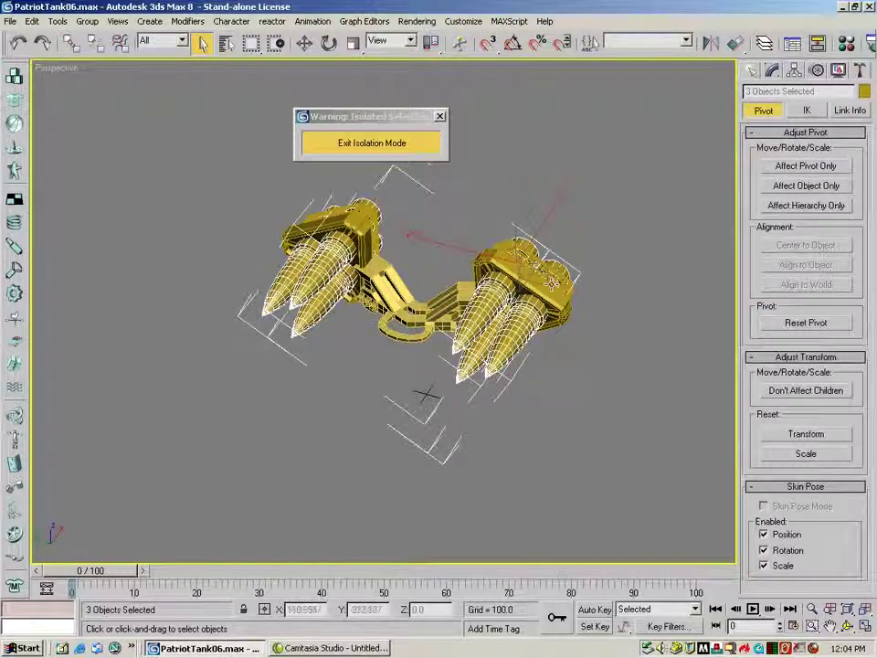
pyautogui.keyDown('ctrl'); pyautogui.click(540, 268); pyautogui.keyUp('ctrl')
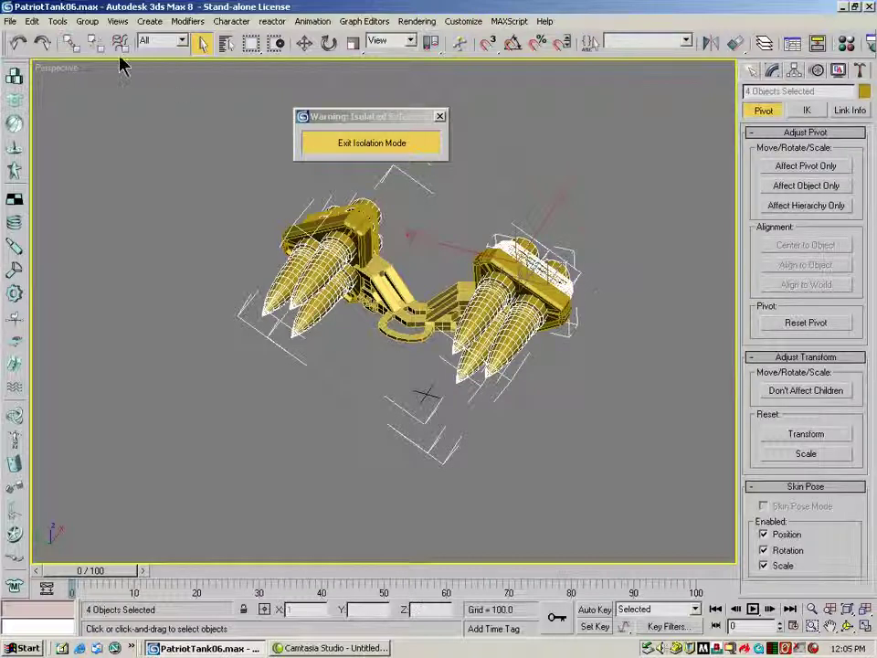
pyautogui.click(73, 45)
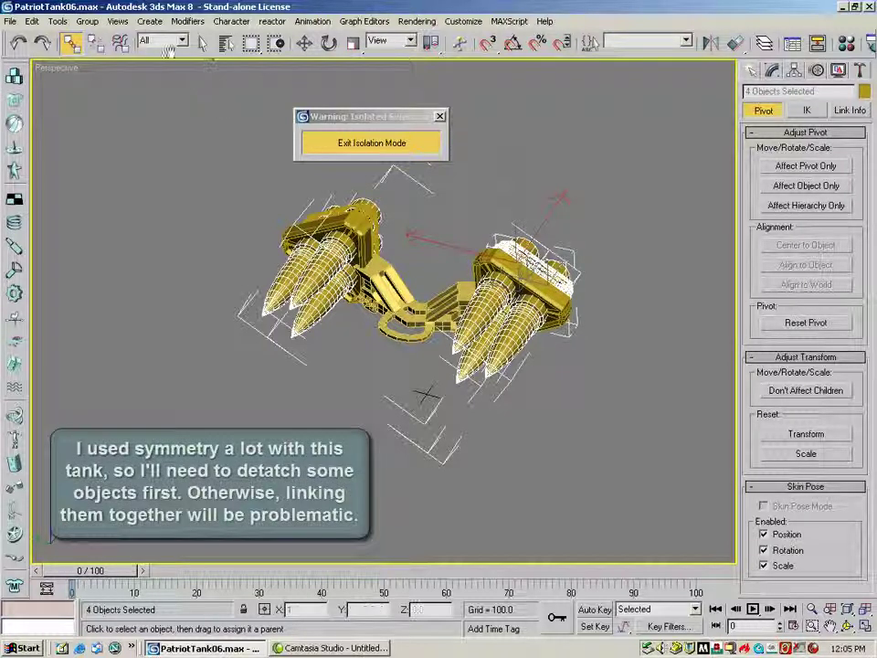
pyautogui.click(203, 42)
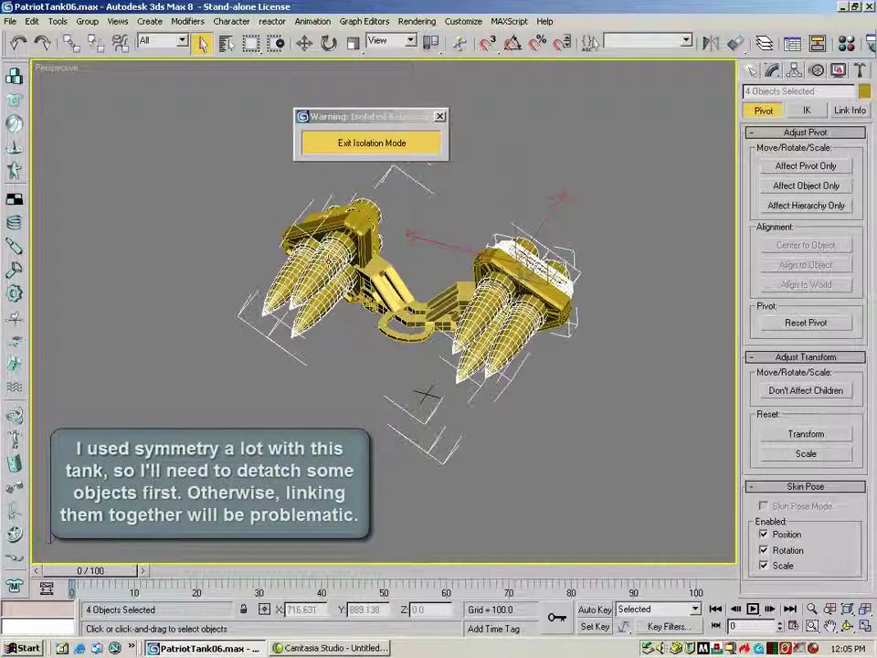
pyautogui.click(247, 203)
pyautogui.keyDown('ctrl'); pyautogui.click(289, 283); pyautogui.keyUp('ctrl')
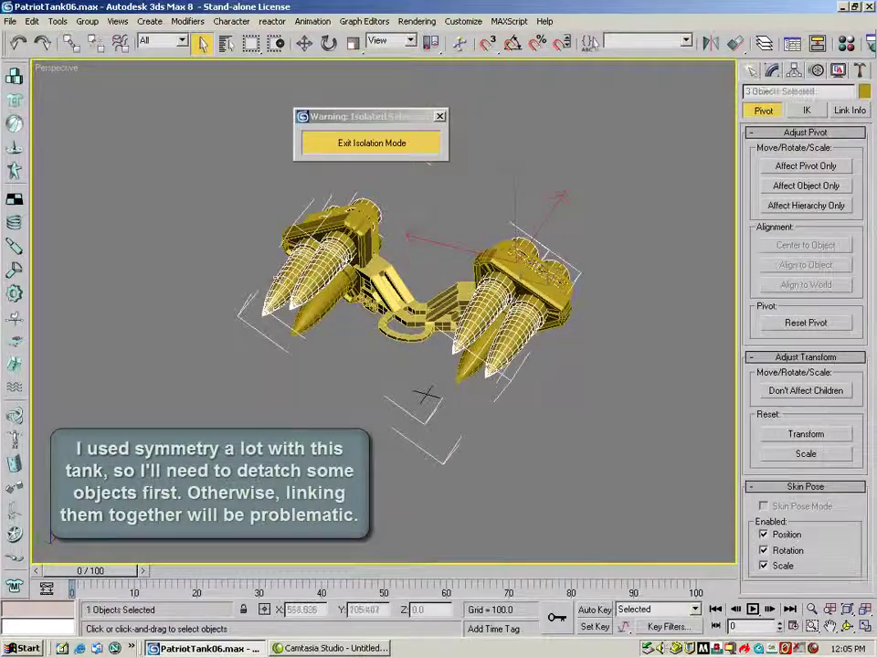
pyautogui.keyDown('ctrl'); pyautogui.click(320, 316); pyautogui.keyUp('ctrl')
pyautogui.click(343, 329)
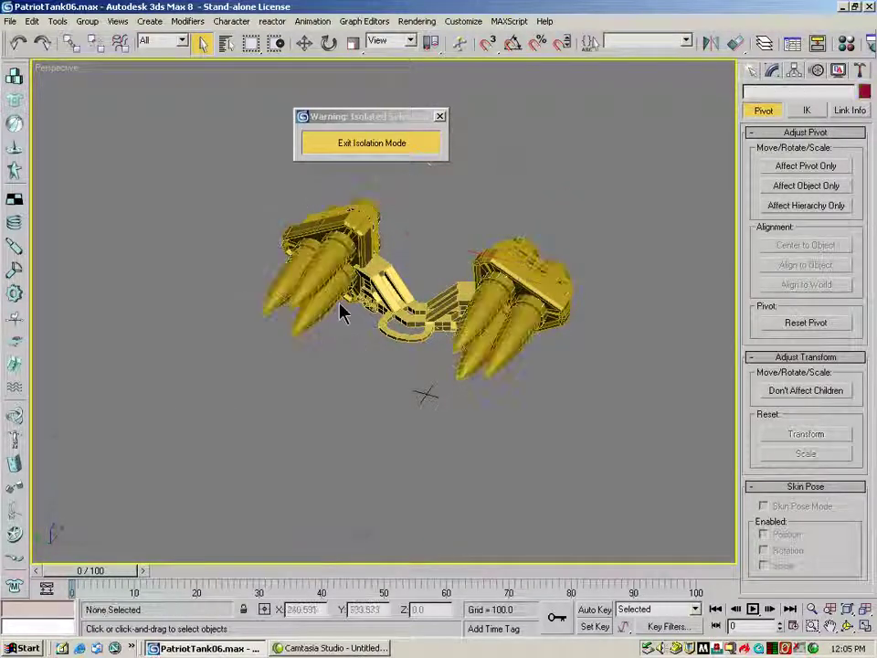
# Step: Collapse the entire modifier stack of the upper inner missile pair, Line01, to bake its Symmetry into an Editable Poly
pyautogui.click(752, 70)
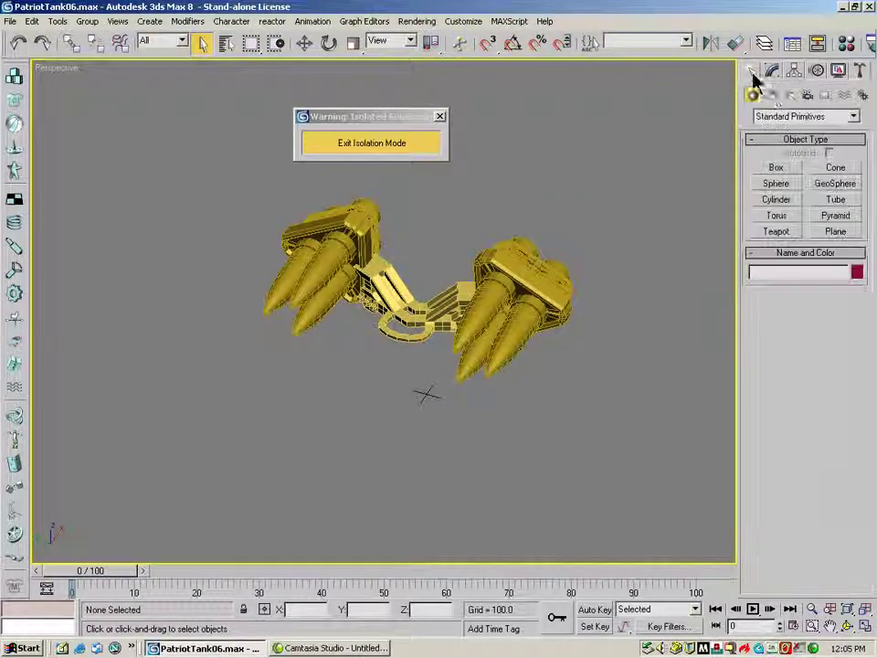
pyautogui.click(774, 71)
pyautogui.click(488, 305)
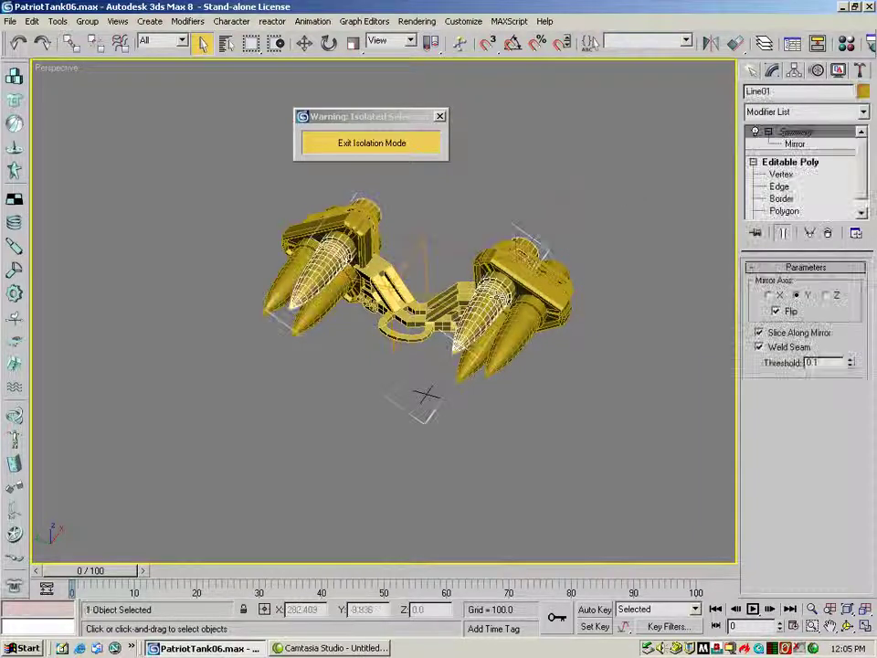
pyautogui.rightClick(802, 136)
pyautogui.click(727, 255)
pyautogui.click(507, 364)
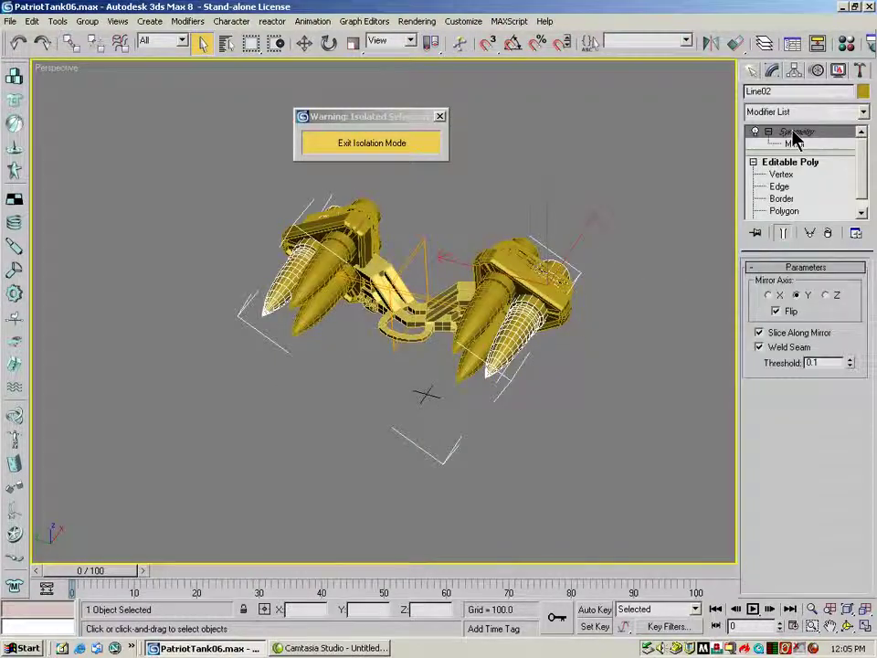
# Step: Collapse the modifier stacks of the other two missile pairs, Line02 and Line03, into Editable Polys
pyautogui.rightClick(795, 137)
pyautogui.click(722, 254)
pyautogui.click(509, 364)
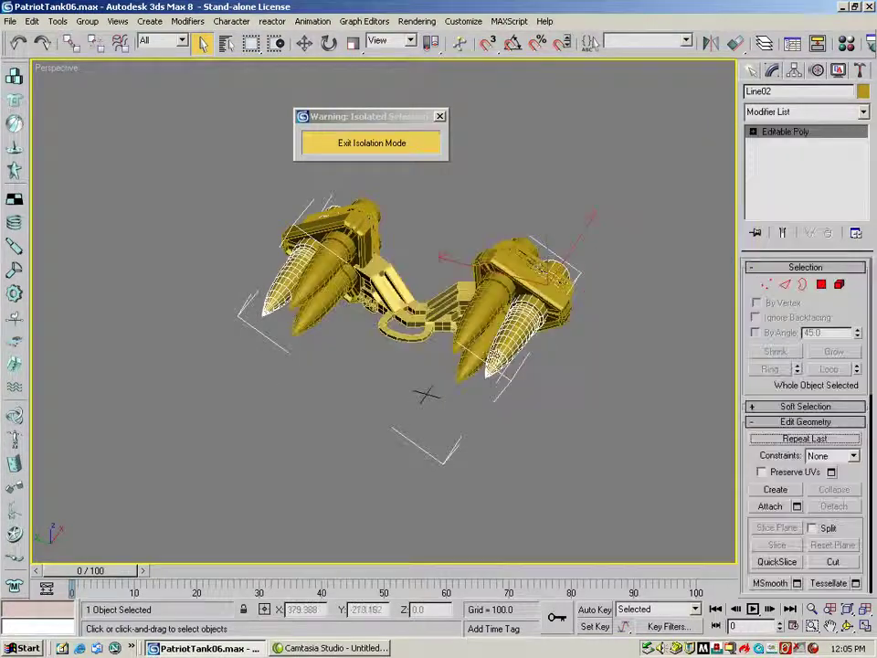
pyautogui.click(571, 315)
pyautogui.rightClick(793, 139)
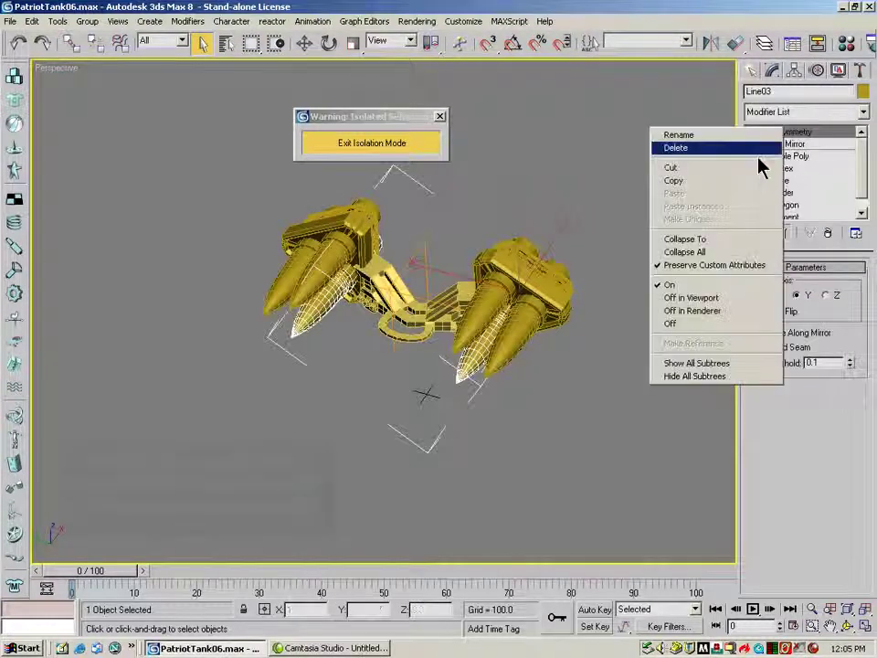
pyautogui.click(712, 254)
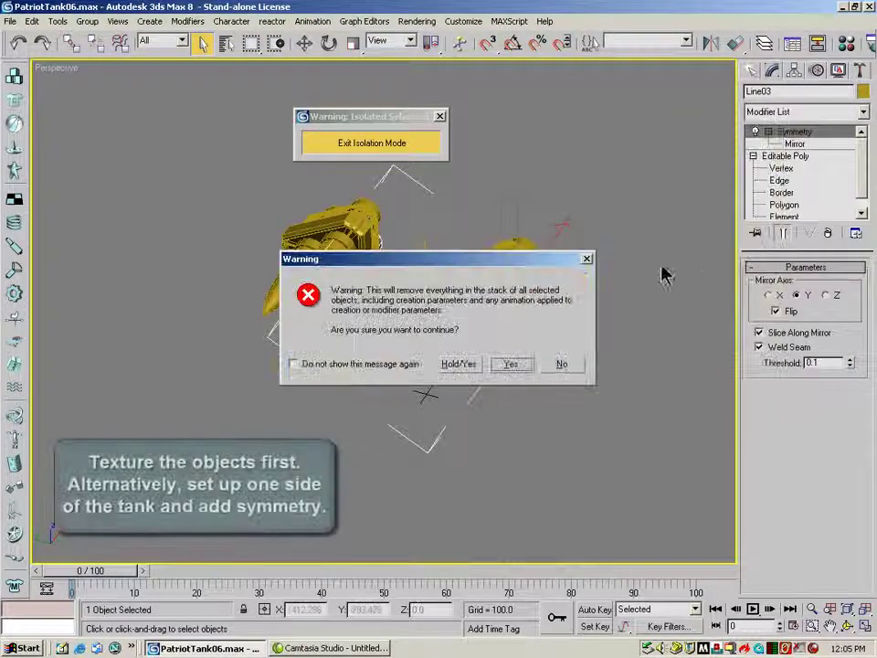
pyautogui.click(509, 364)
# Step: Check the collapsed missile pairs by selecting the lower pair, the outer pair and the pod frame in turn
pyautogui.click(468, 400)
pyautogui.click(465, 362)
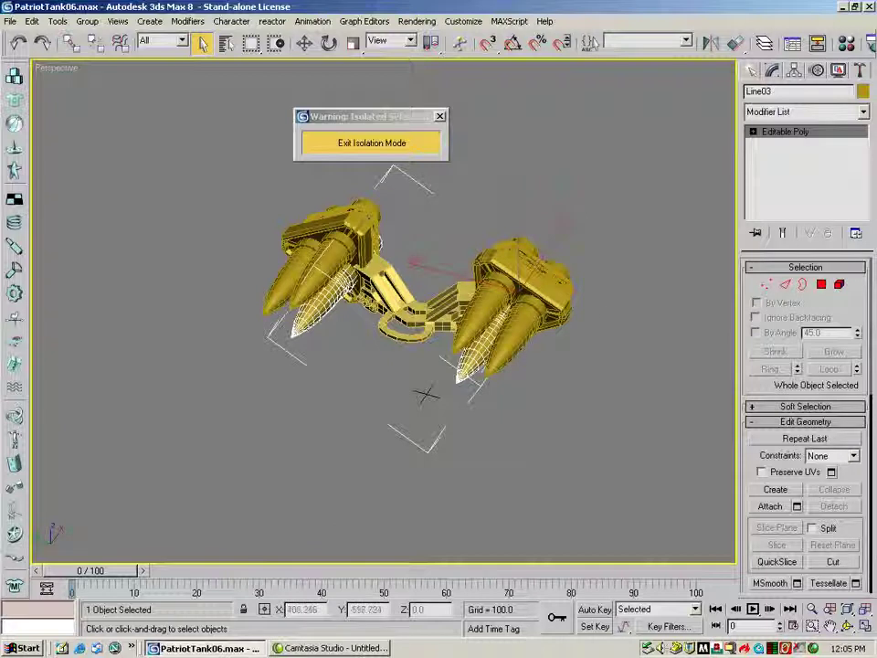
pyautogui.click(537, 375)
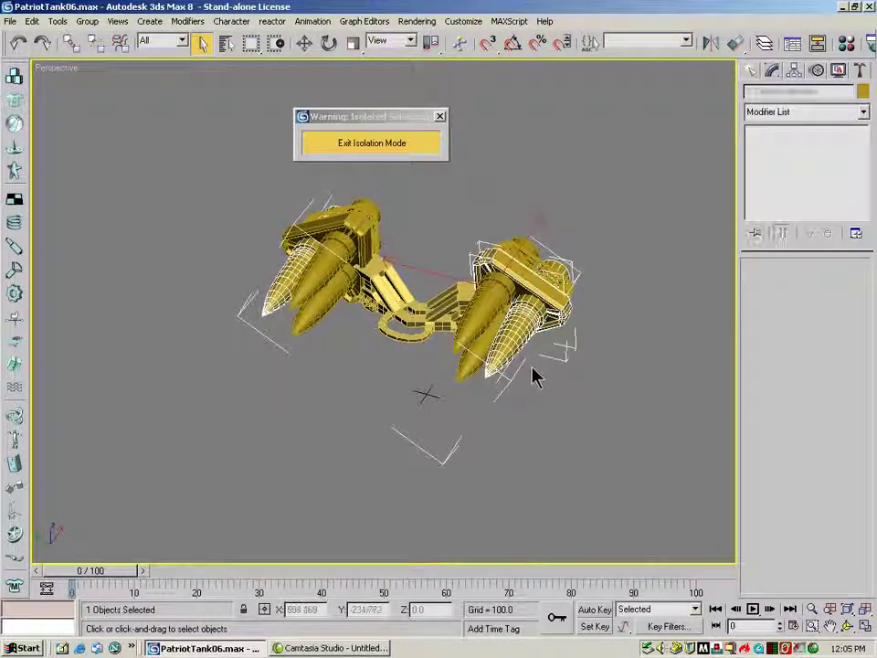
pyautogui.click(384, 240)
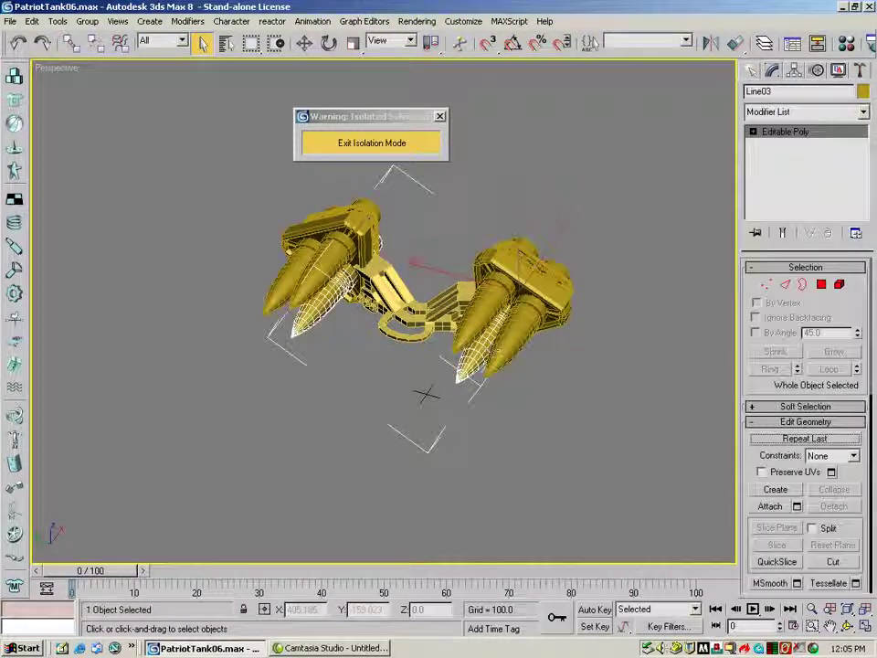
# Step: Detach the polygons of Line03's missile in the right-hand pod as a separate object named "missle 01"
pyautogui.click(823, 284)
pyautogui.moveTo(628, 237); pyautogui.dragTo(423, 438)
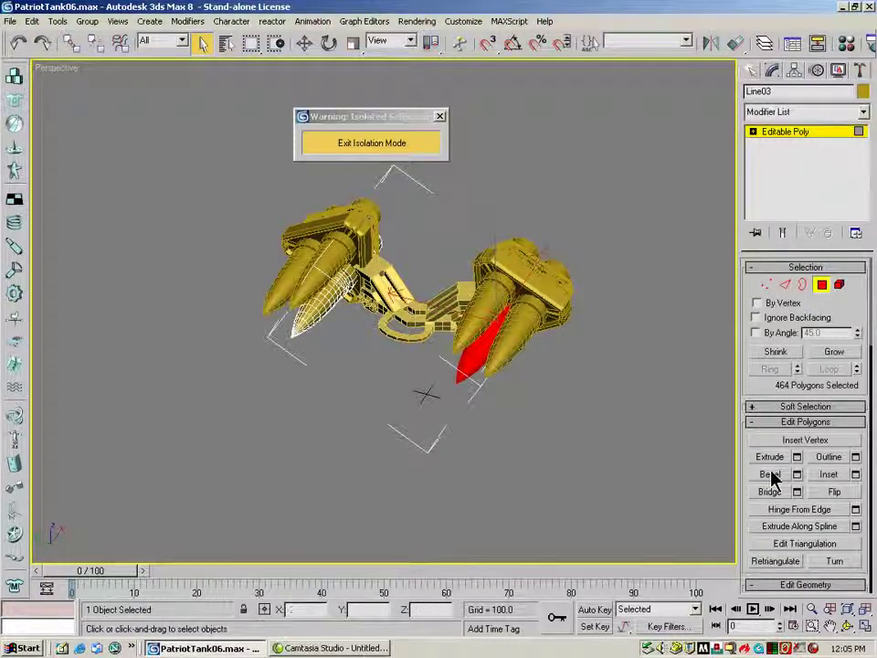
pyautogui.moveTo(745, 514); pyautogui.dragTo(746, 260)
pyautogui.click(834, 419)
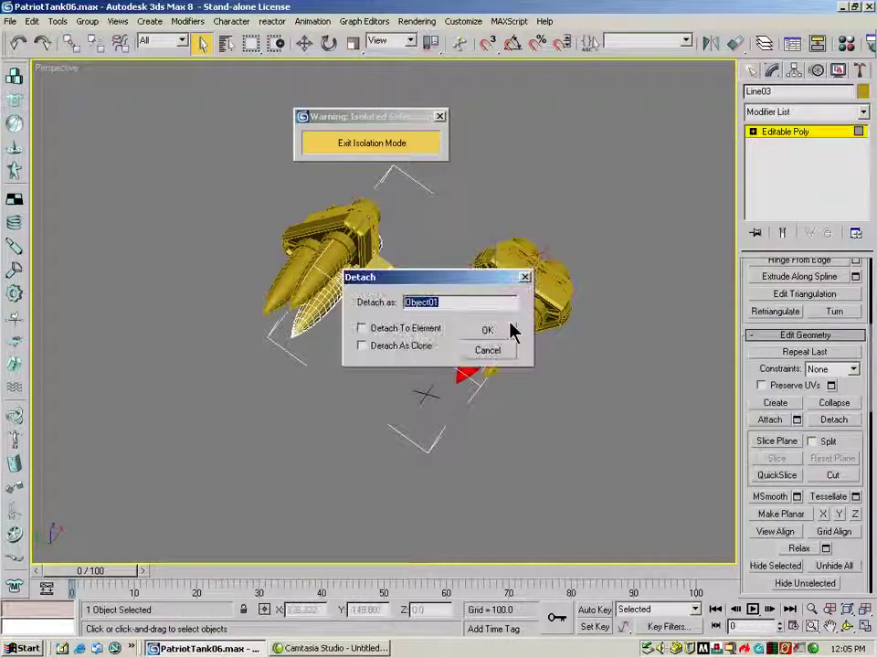
pyautogui.click(458, 307)
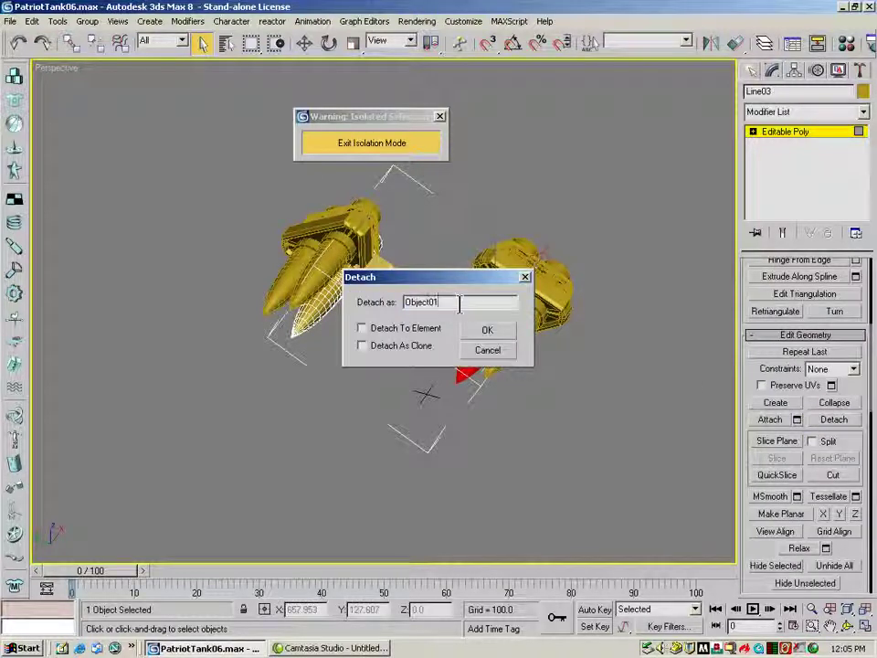
pyautogui.moveTo(460, 306); pyautogui.dragTo(335, 309)
pyautogui.write('missle 01')
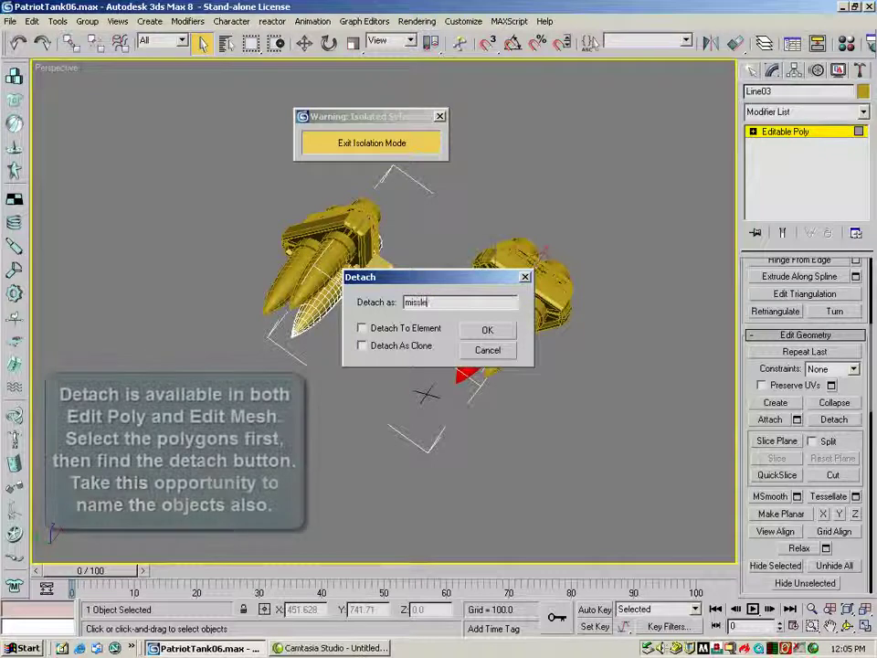
pyautogui.click(489, 332)
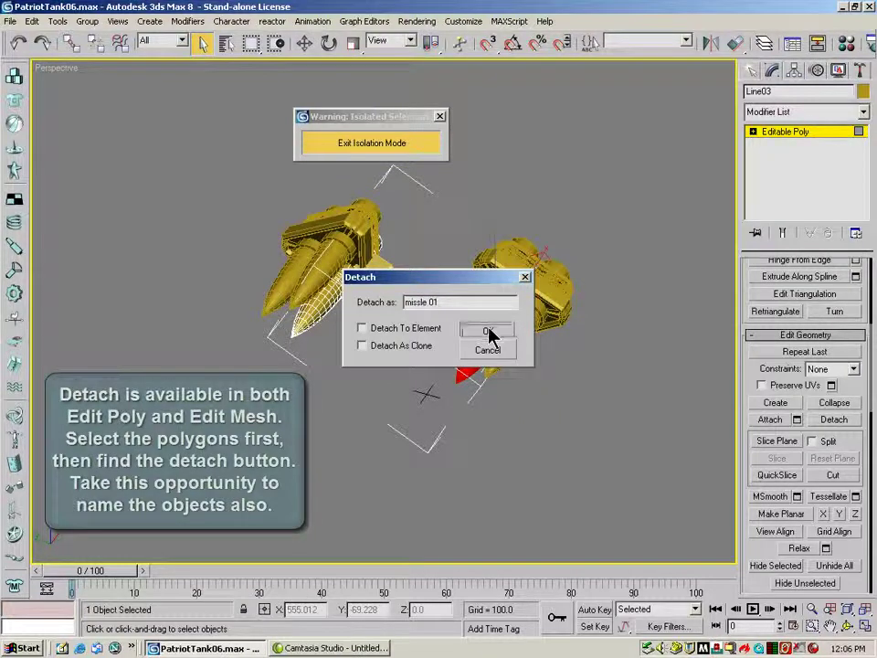
pyautogui.click(489, 333)
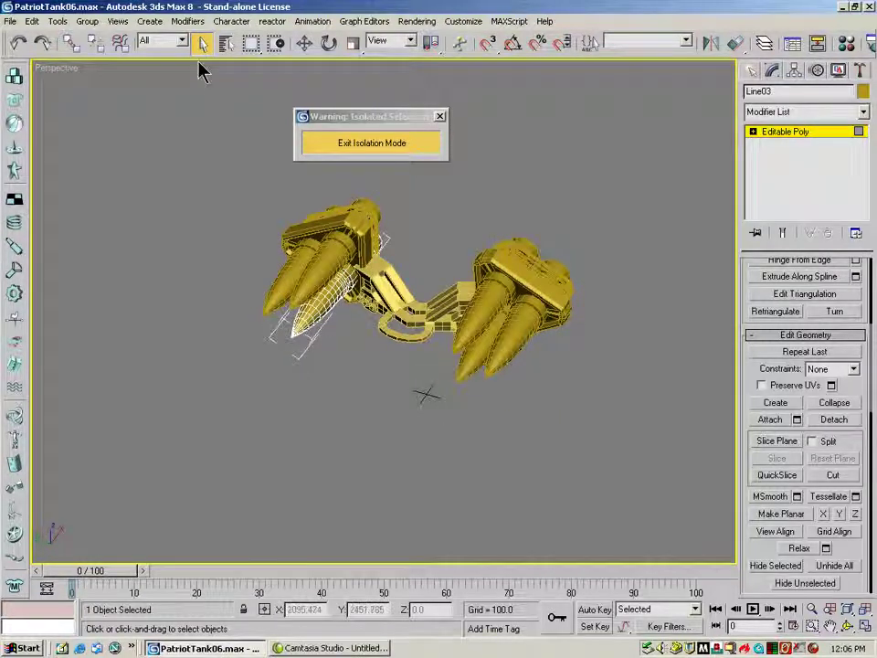
# Step: Detach the polygons of Line03's remaining missile in the left-hand pod as "missle 02" and leave polygon editing
pyautogui.moveTo(430, 219); pyautogui.dragTo(156, 364)
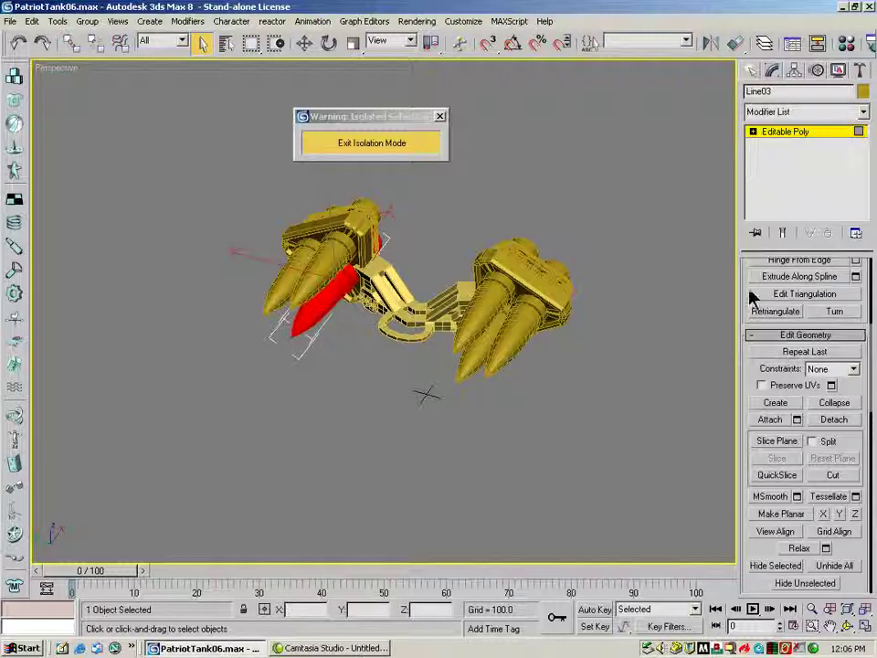
pyautogui.click(834, 420)
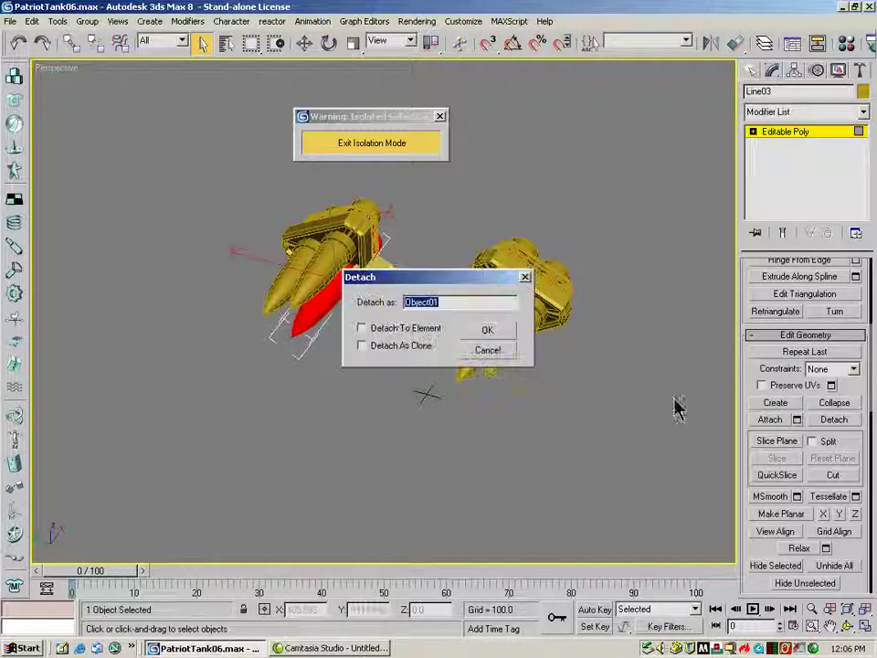
pyautogui.write('missile 02')
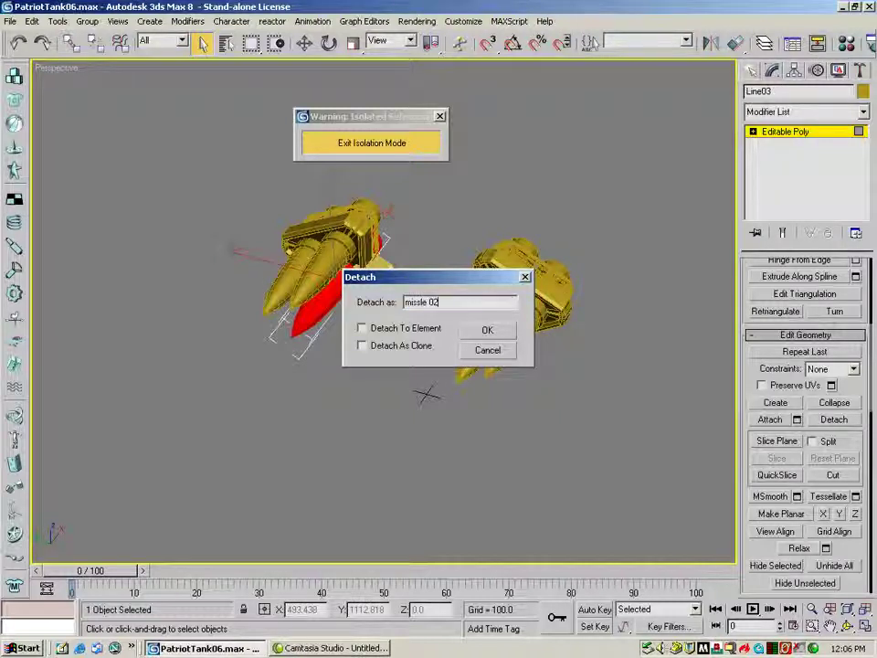
pyautogui.click(496, 334)
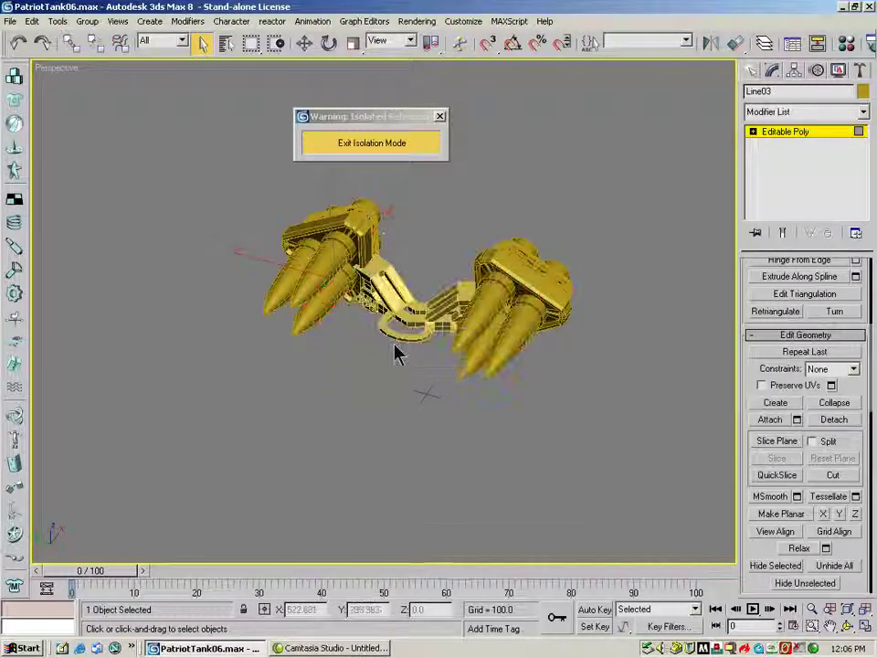
pyautogui.click(795, 132)
# Step: Detach the polygons of Line01's missile in the right-hand pod as a separate object named "missle 03"
pyautogui.click(489, 287)
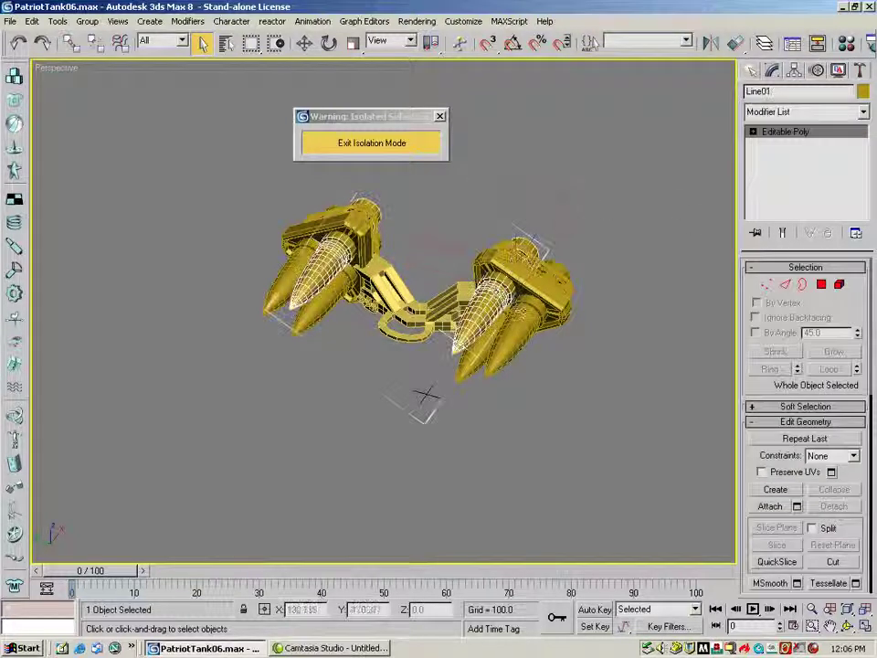
pyautogui.click(822, 284)
pyautogui.moveTo(382, 355); pyautogui.dragTo(362, 381)
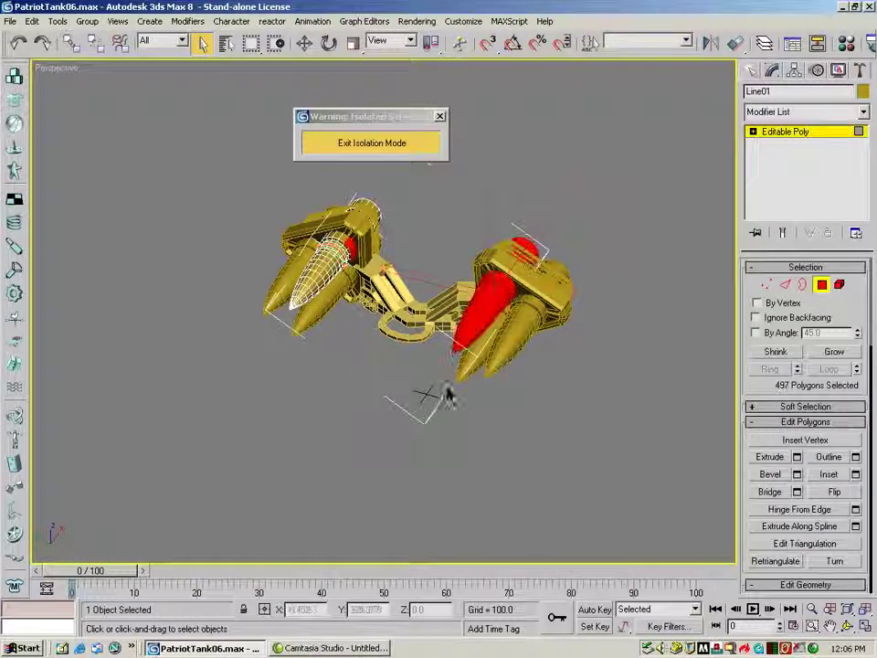
pyautogui.moveTo(643, 192); pyautogui.dragTo(393, 426)
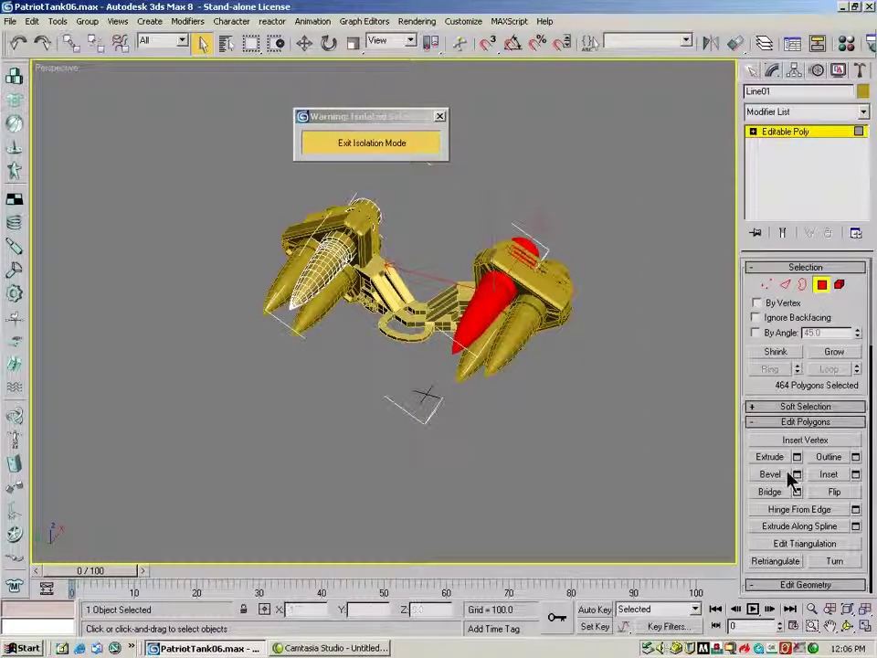
pyautogui.moveTo(749, 505); pyautogui.dragTo(745, 220)
pyautogui.click(833, 378)
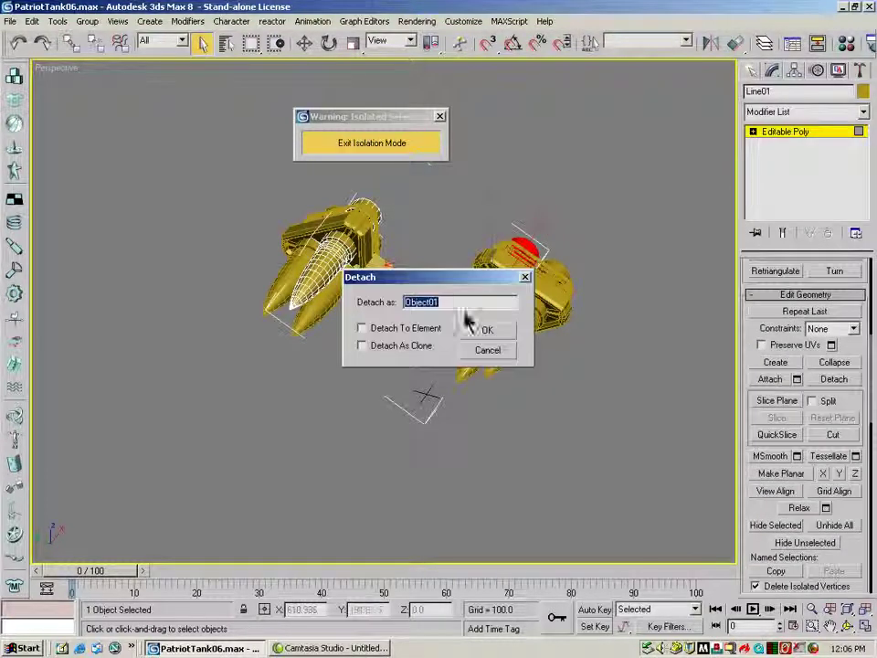
pyautogui.write('missle 03')
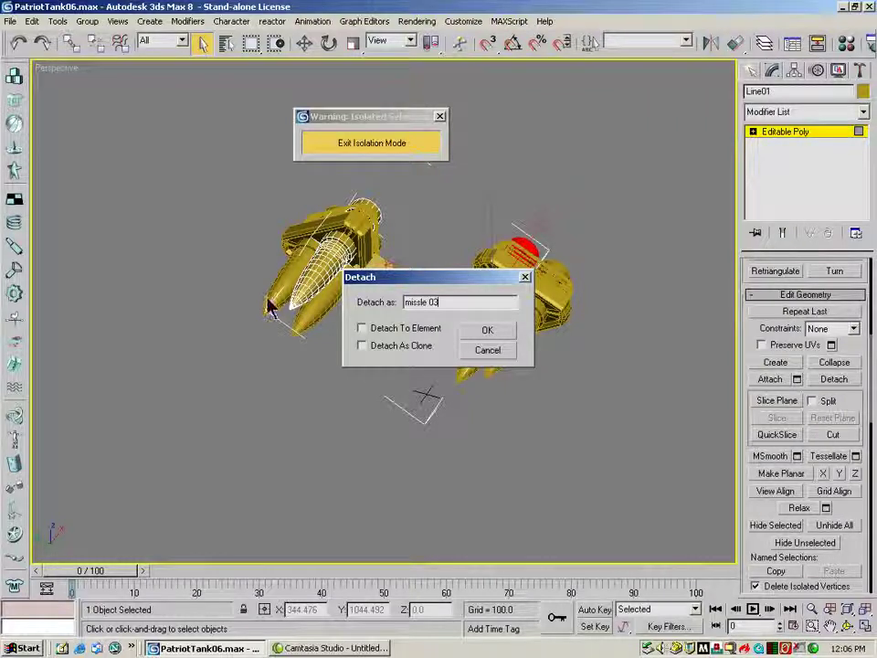
pyautogui.click(499, 334)
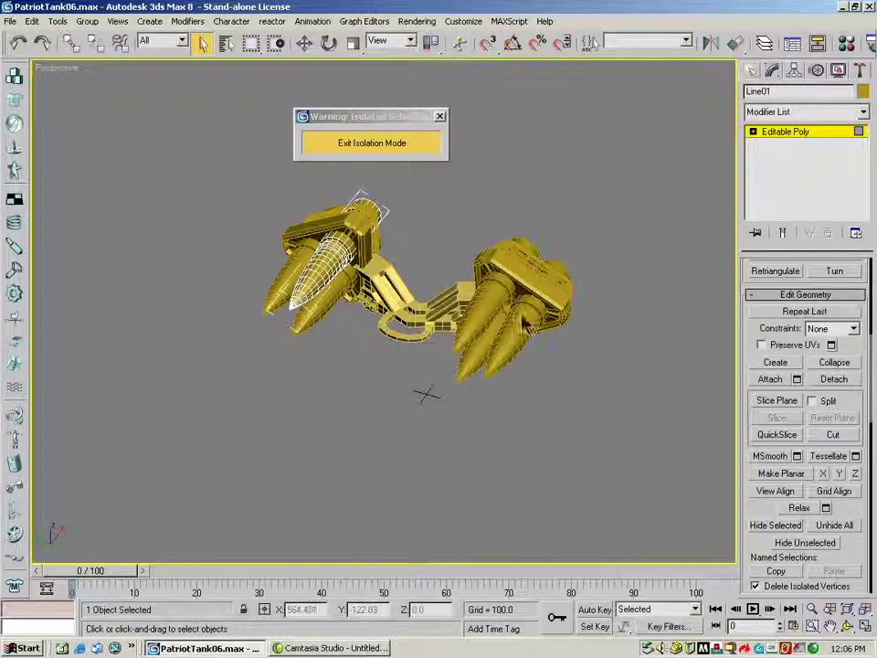
# Step: Detach the polygons of Line01's remaining missile in the left-hand pod as the next numbered "missle" object and leave polygon editing
pyautogui.moveTo(473, 192); pyautogui.dragTo(258, 335)
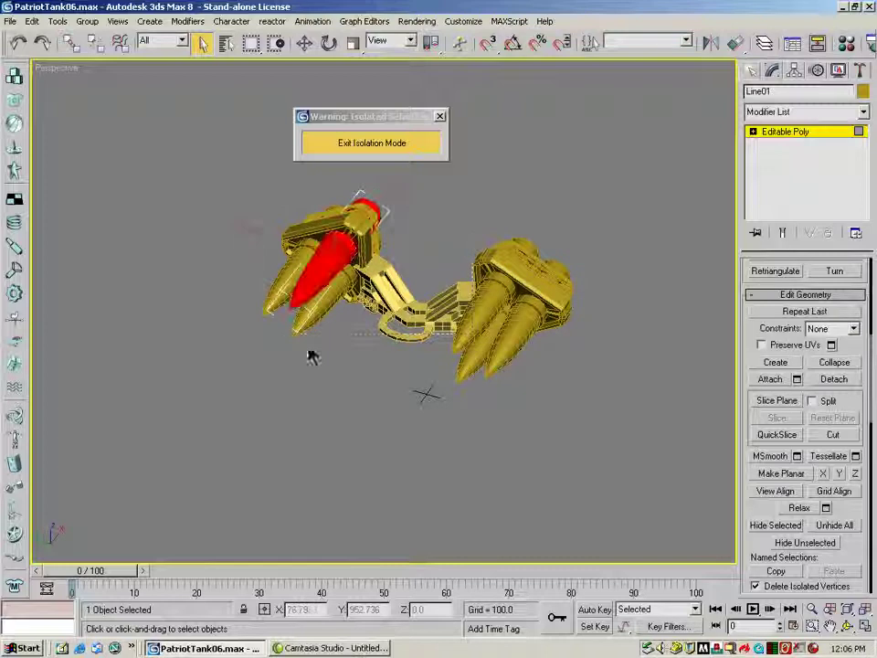
pyautogui.click(834, 380)
pyautogui.write('miss')
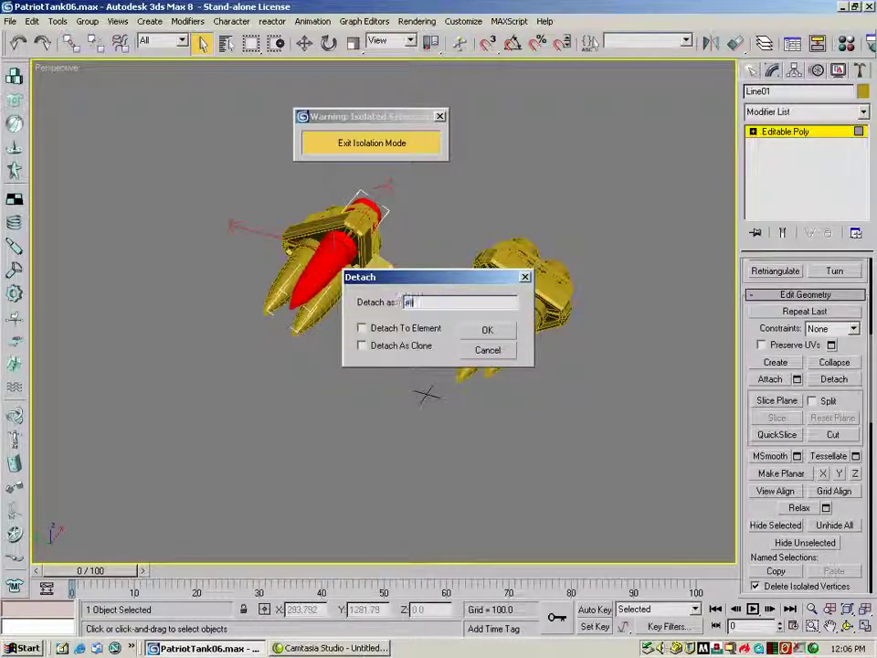
pyautogui.write('le 0')
pyautogui.write('1')
pyautogui.click(487, 330)
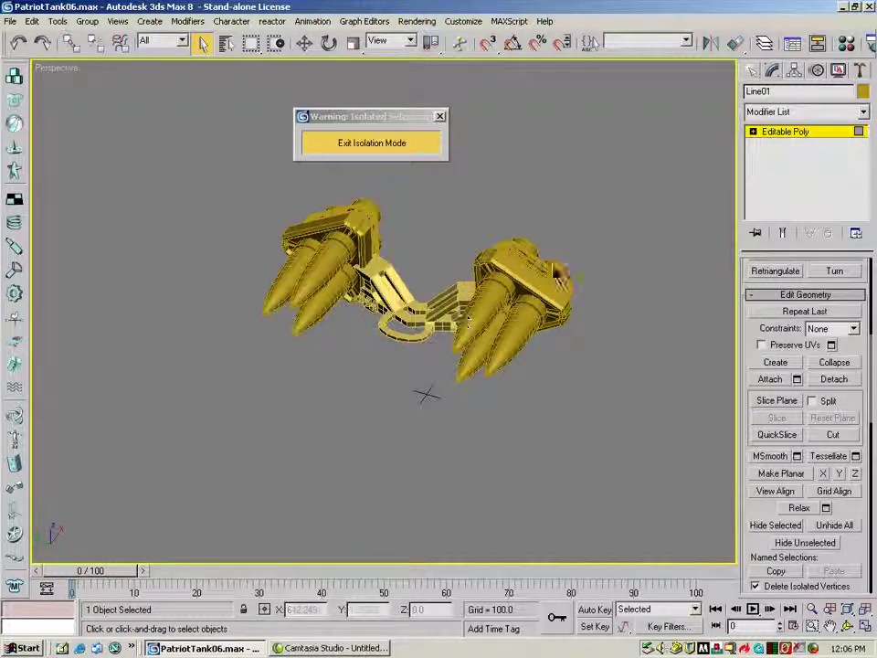
pyautogui.click(788, 132)
# Step: Detach the polygons of Line02's missile in the right-hand pod as a separate object named "missle 05"
pyautogui.click(517, 345)
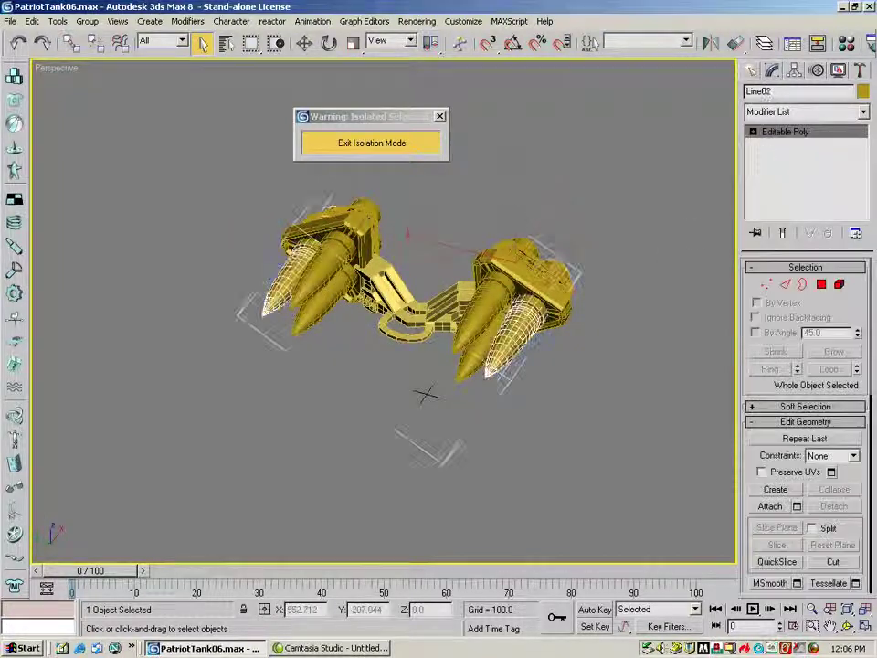
pyautogui.click(822, 284)
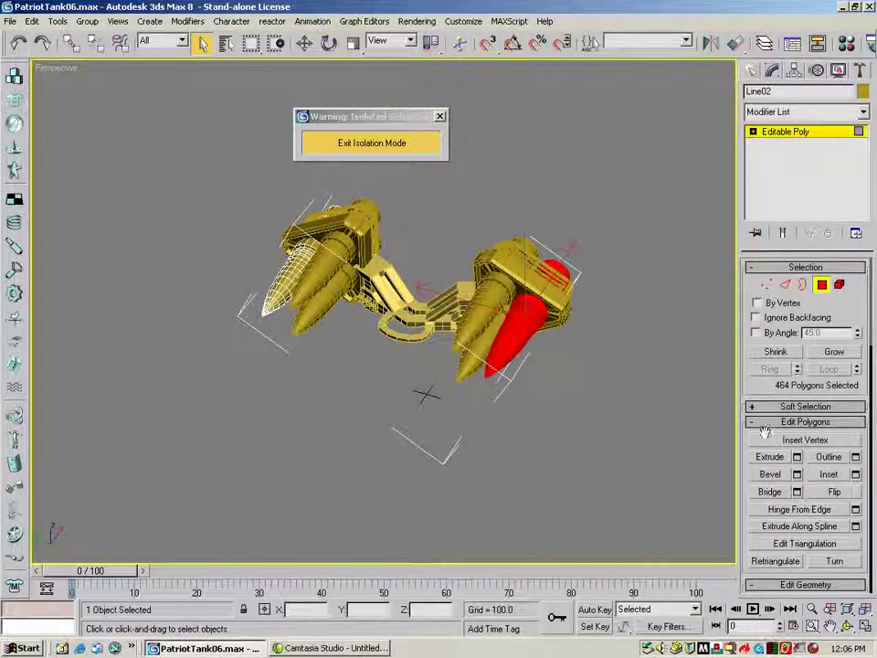
pyautogui.scroll(-4, 768, 442)
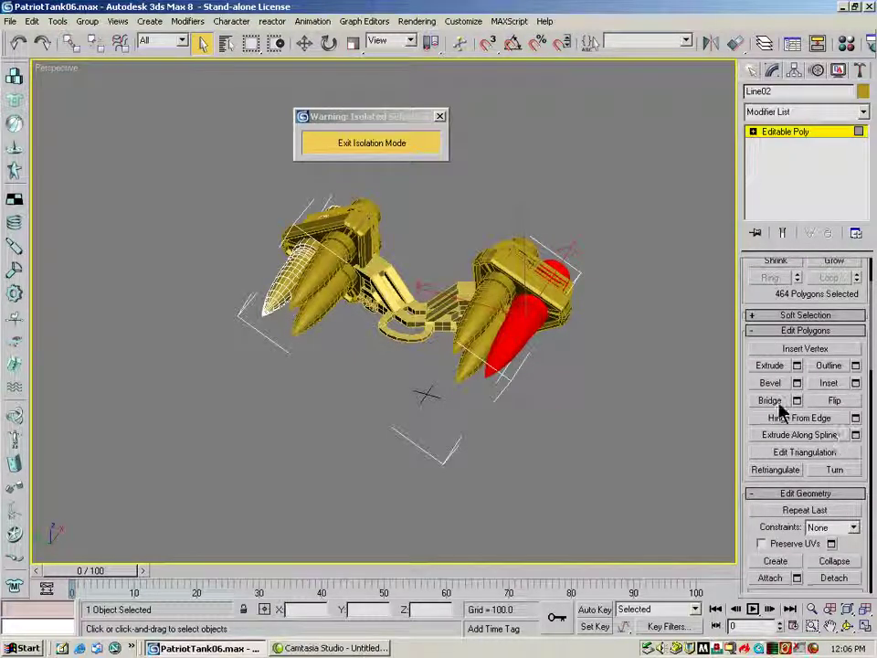
pyautogui.moveTo(744, 425); pyautogui.dragTo(746, 369)
pyautogui.click(834, 521)
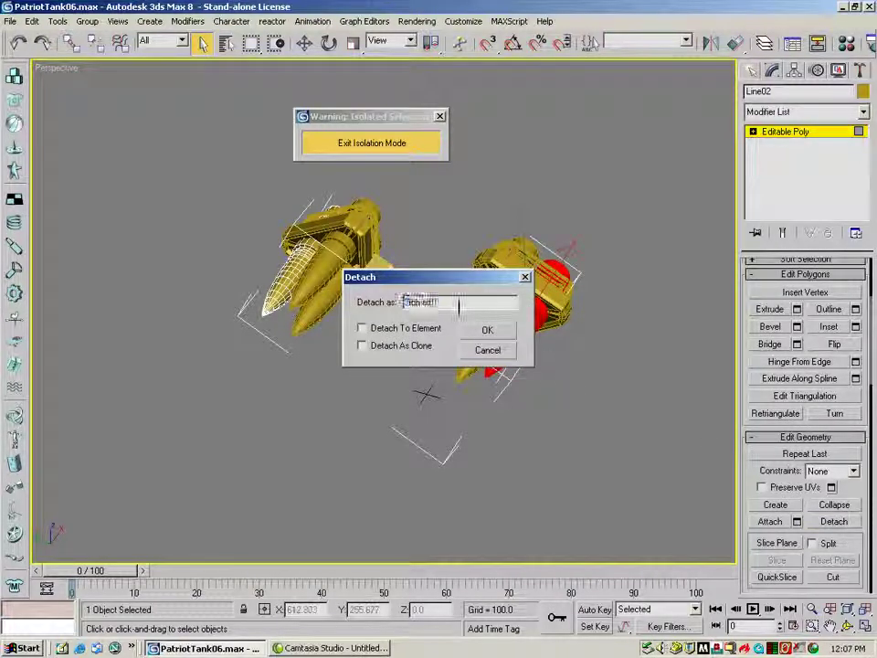
pyautogui.write('missle 0')
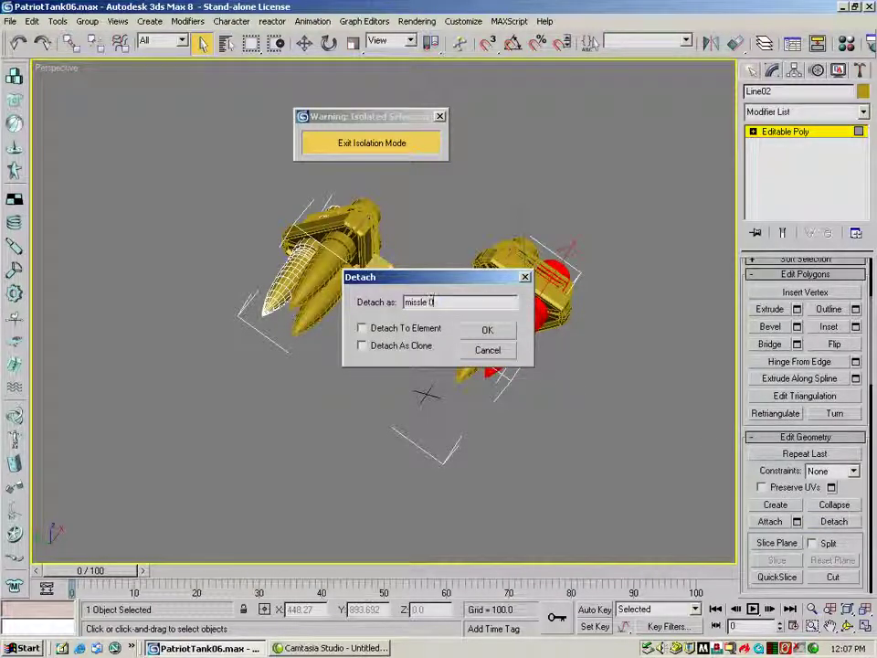
pyautogui.write('5')
pyautogui.click(501, 331)
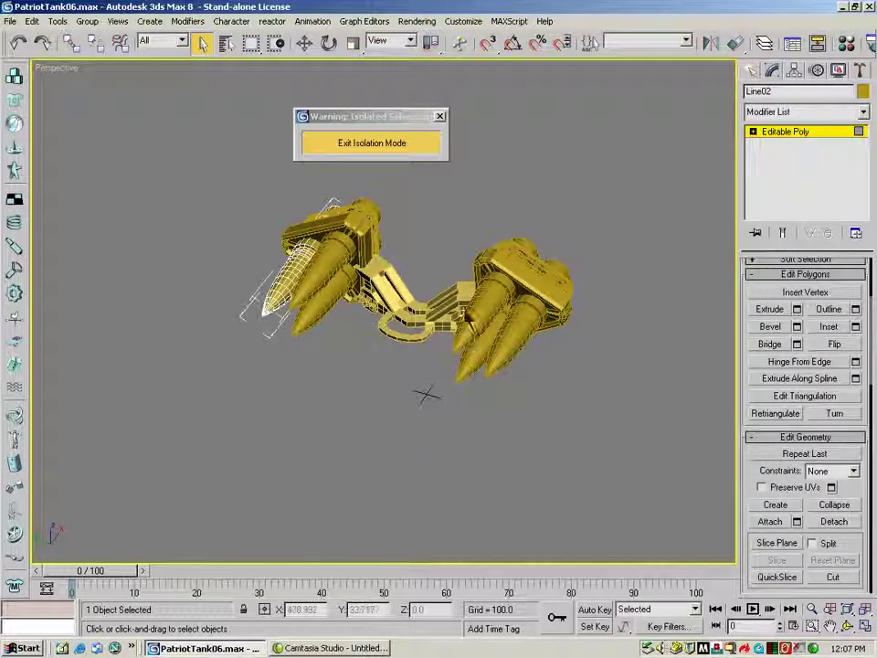
# Step: Detach the polygons of Line02's remaining missile in the left-hand pod as "missle 06" and leave polygon editing
pyautogui.moveTo(427, 190); pyautogui.dragTo(225, 408)
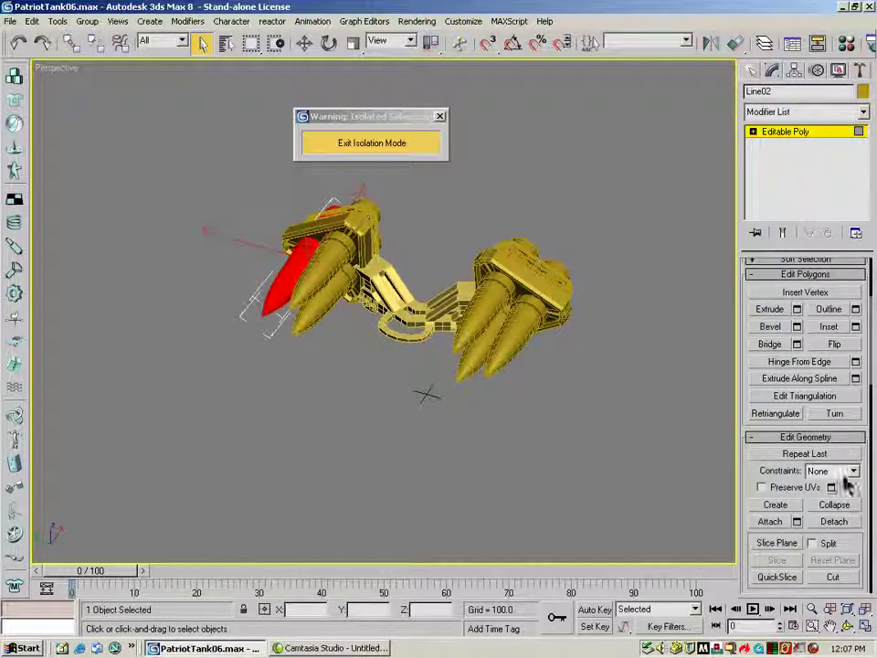
pyautogui.click(847, 526)
pyautogui.write('aissle 06')
pyautogui.click(500, 334)
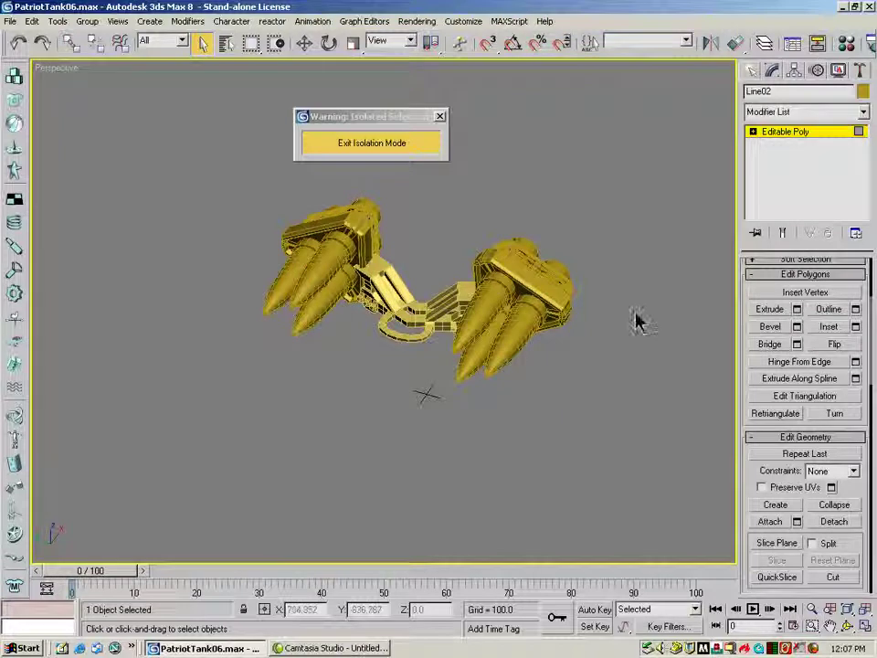
pyautogui.click(784, 132)
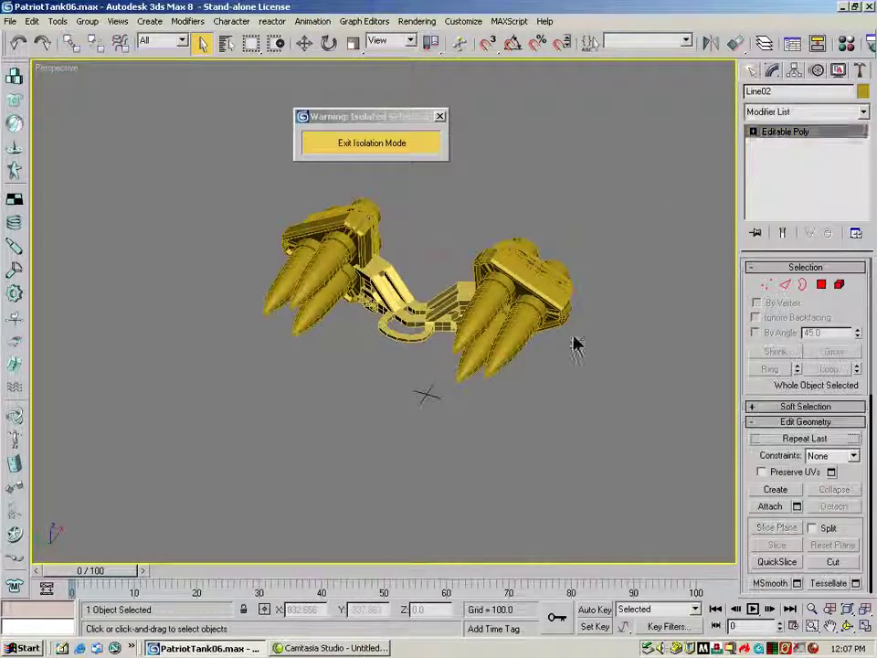
# Step: Check the separate launcher parts by selecting the right-hand lattice, the central arm and the two pod frames in turn
pyautogui.click(560, 304)
pyautogui.click(548, 267)
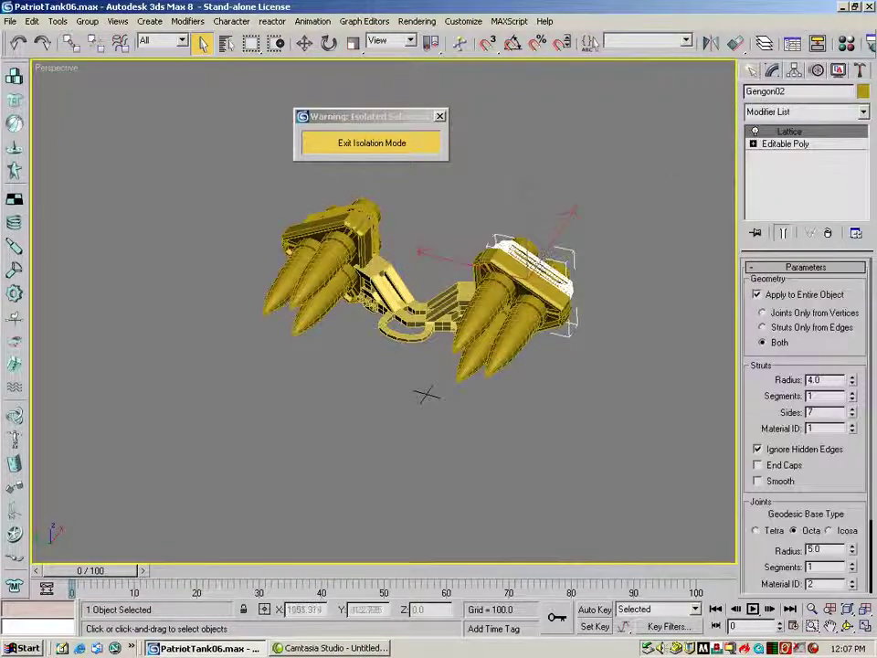
pyautogui.click(359, 222)
pyautogui.click(406, 352)
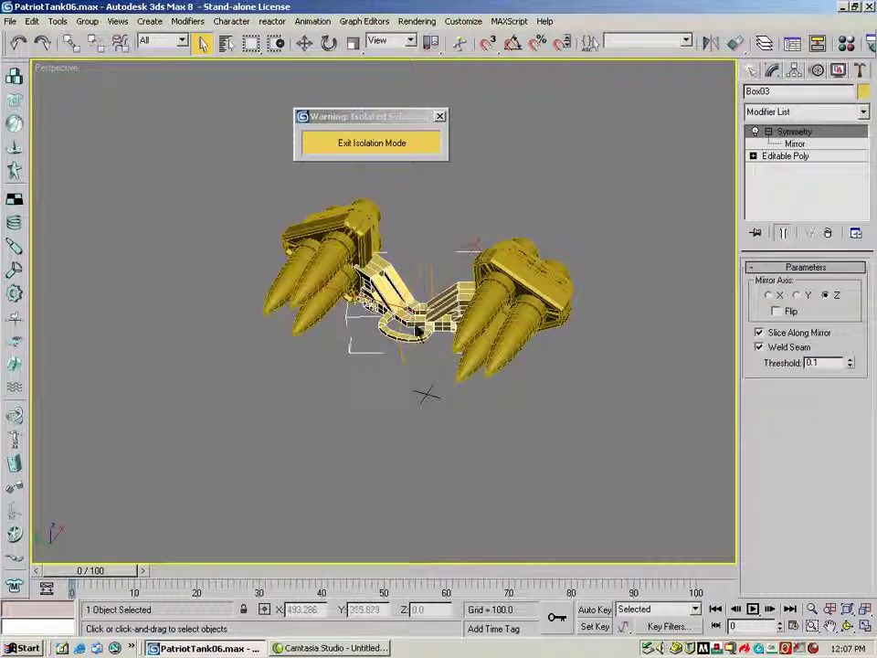
pyautogui.click(365, 337)
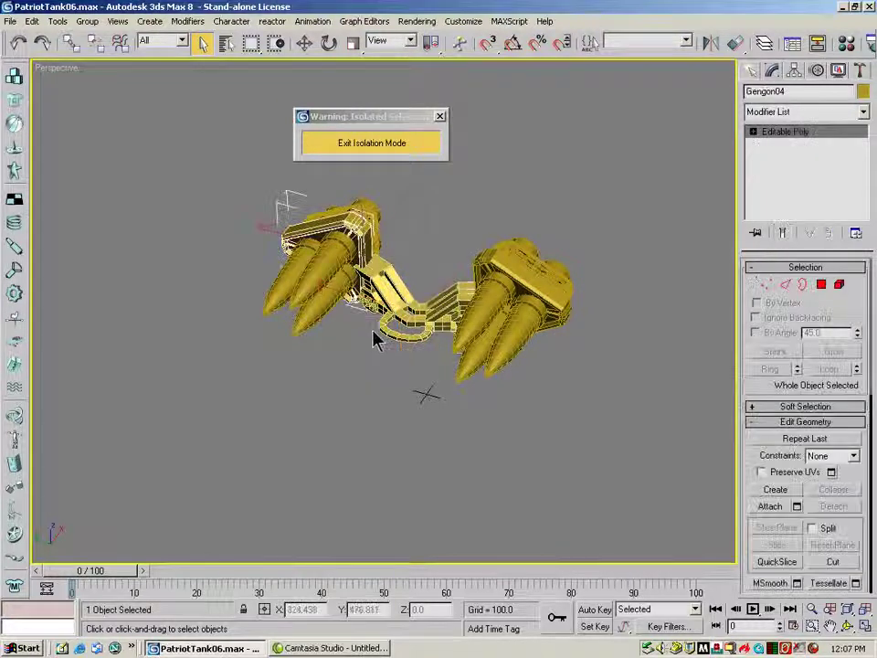
pyautogui.click(631, 357)
pyautogui.click(553, 282)
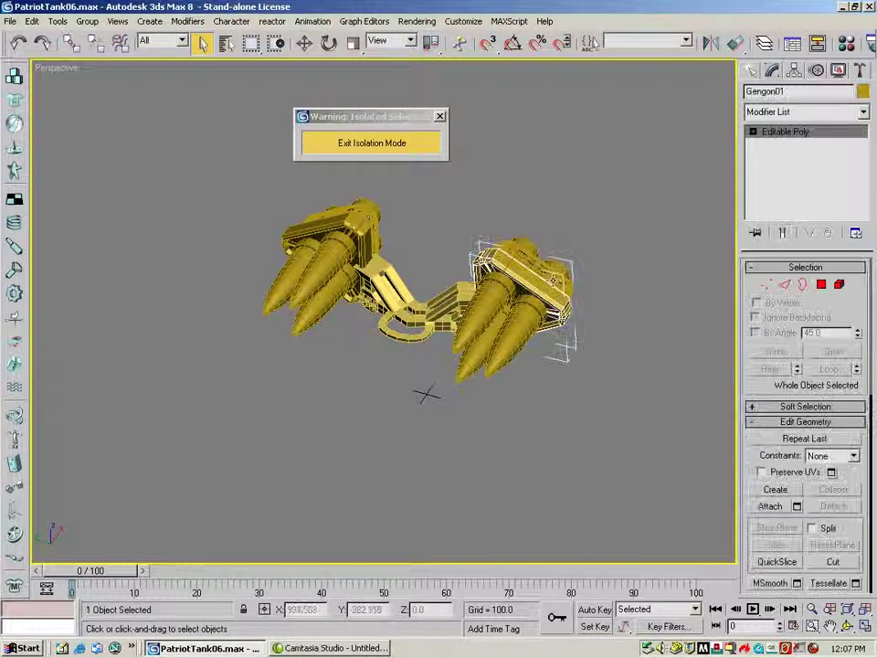
# Step: Link the right-hand pod's three missiles and lattice piece to its pod frame, Gengon01
pyautogui.keyDown('ctrl'); pyautogui.click(539, 267); pyautogui.keyUp('ctrl')
pyautogui.keyDown('ctrl'); pyautogui.click(551, 255); pyautogui.keyUp('ctrl')
pyautogui.keyDown('ctrl'); pyautogui.click(486, 307); pyautogui.keyUp('ctrl')
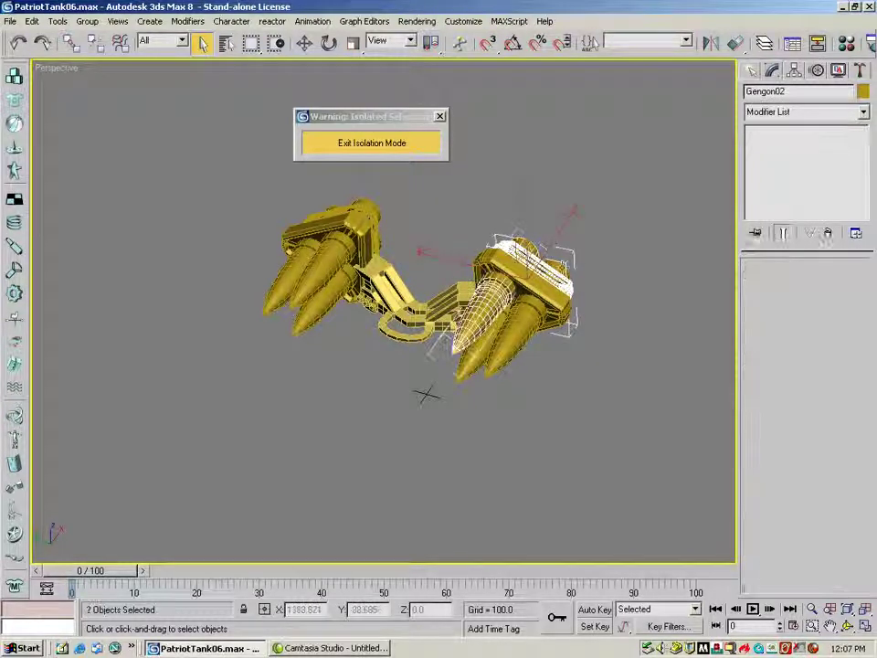
pyautogui.keyDown('ctrl'); pyautogui.moveTo(425, 395); pyautogui.dragTo(423, 392); pyautogui.keyUp('ctrl')
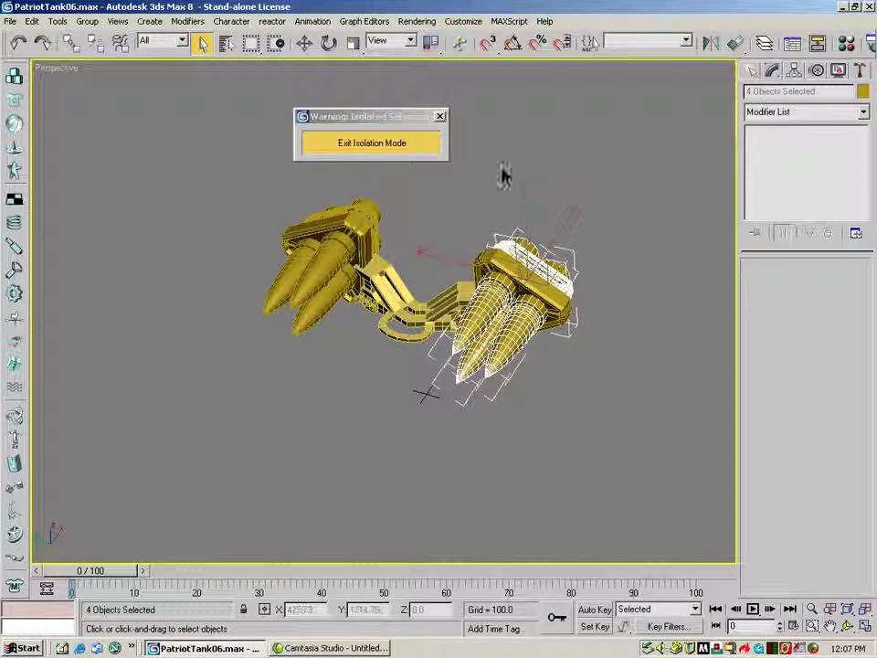
pyautogui.click(71, 42)
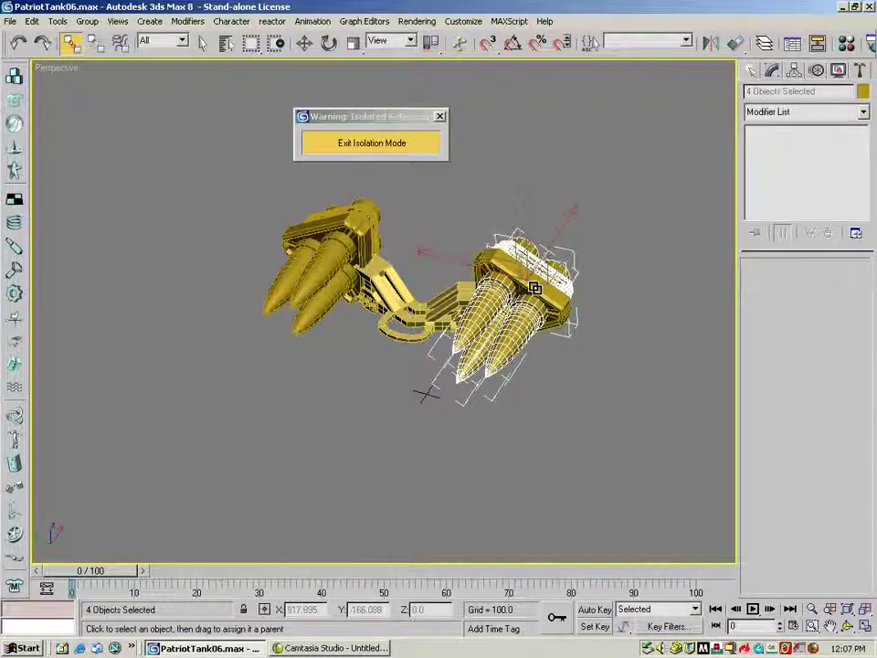
# Step: Test the right-hand pod's links by rotating its frame, Gengon01, and undo the rotation
pyautogui.click(329, 42)
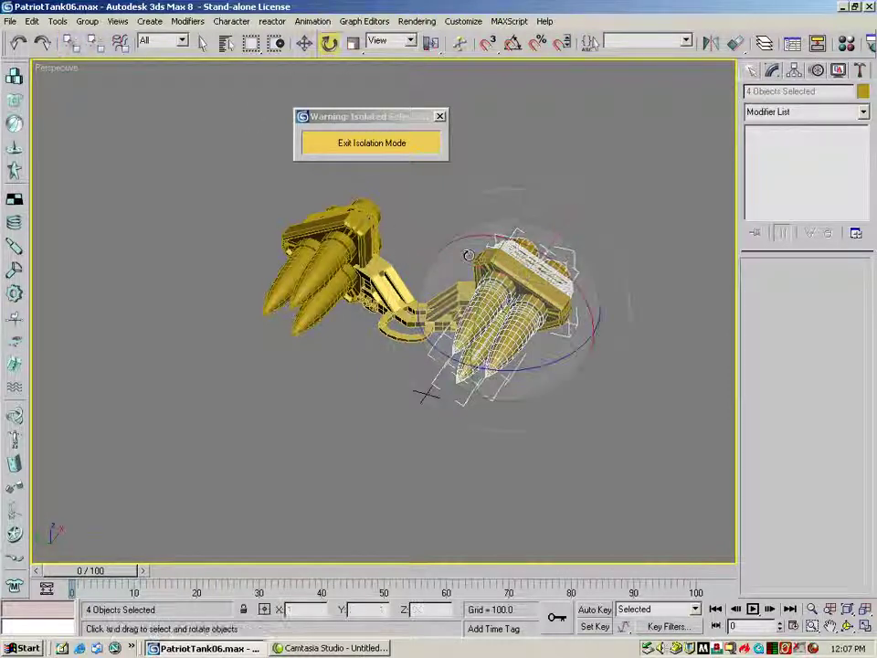
pyautogui.click(519, 279)
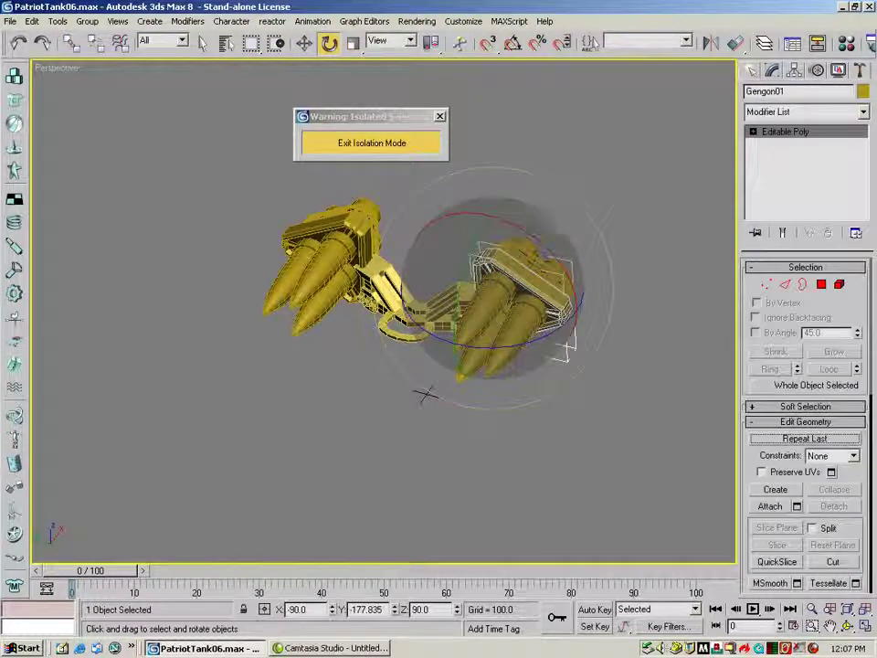
pyautogui.moveTo(508, 224); pyautogui.dragTo(539, 232)
pyautogui.moveTo(539, 280); pyautogui.dragTo(525, 274)
pyautogui.moveTo(567, 343); pyautogui.dragTo(569, 289)
pyautogui.moveTo(466, 126); pyautogui.dragTo(483, 171)
pyautogui.click(19, 43)
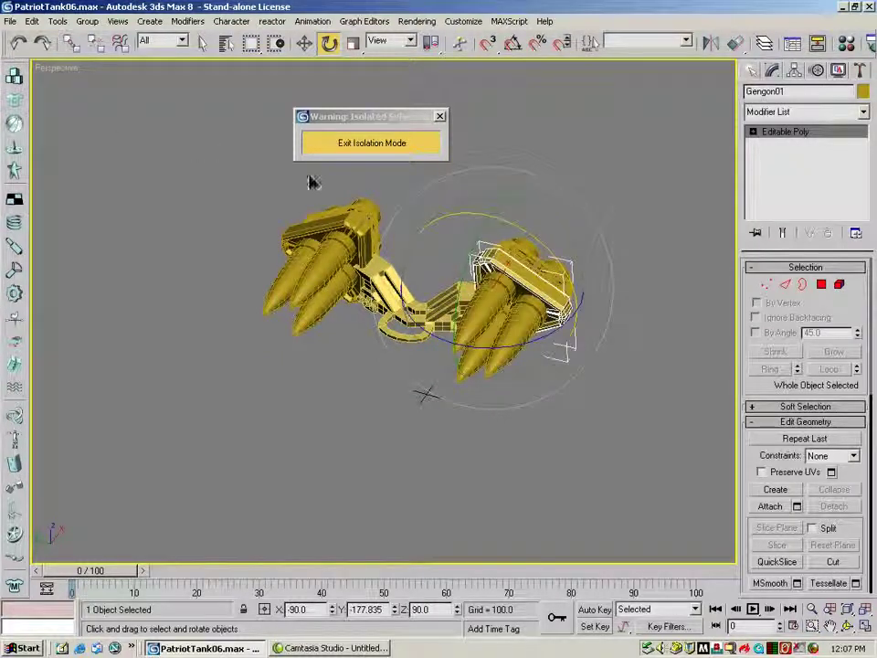
# Step: Save the scene and link the left-hand pod's three missiles and lattice piece to its pod frame, Gengon04
pyautogui.hotkey('ctrl', 's')
pyautogui.click(203, 44)
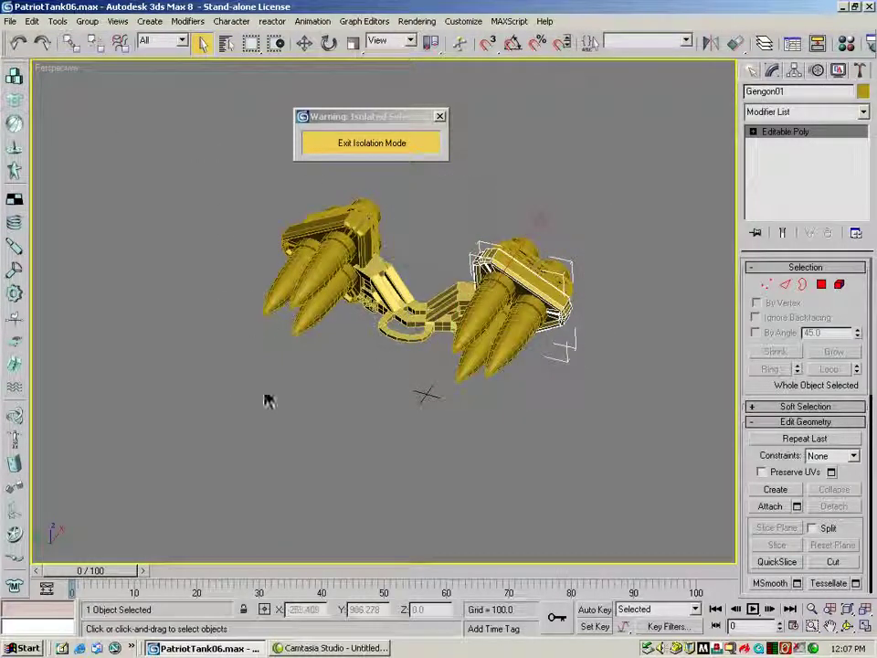
pyautogui.click(326, 294)
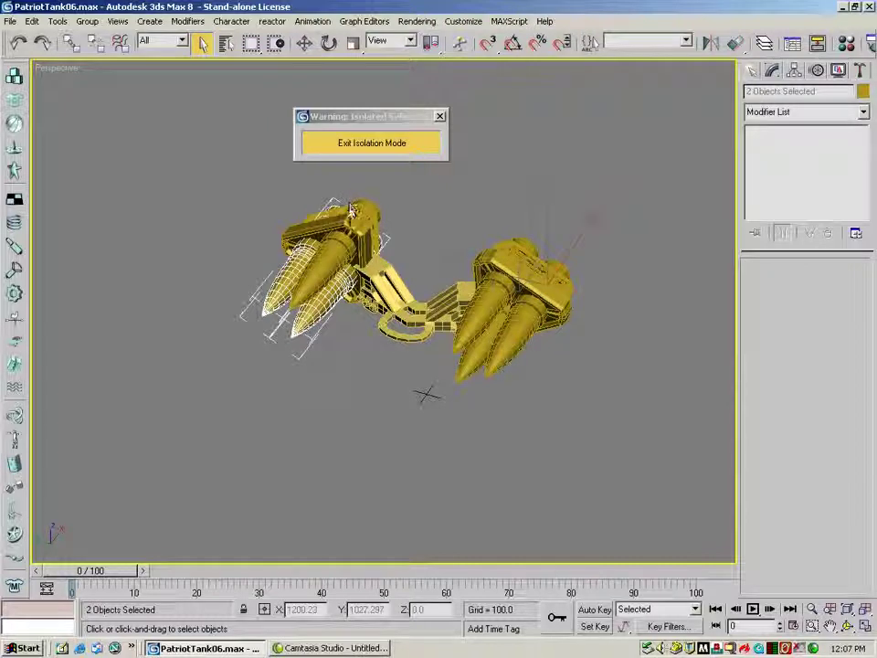
pyautogui.keyDown('ctrl'); pyautogui.click(318, 277); pyautogui.keyUp('ctrl')
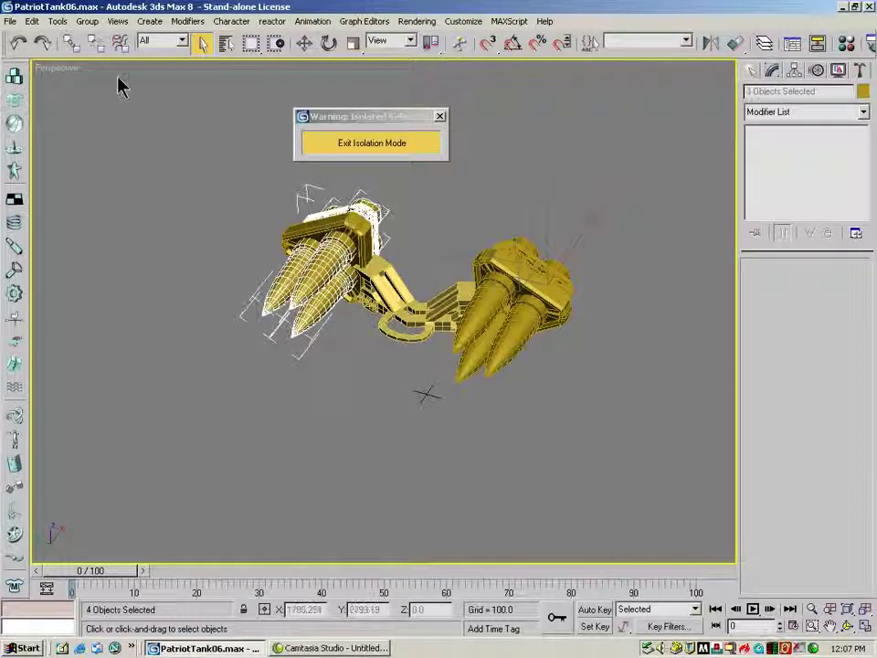
pyautogui.click(71, 43)
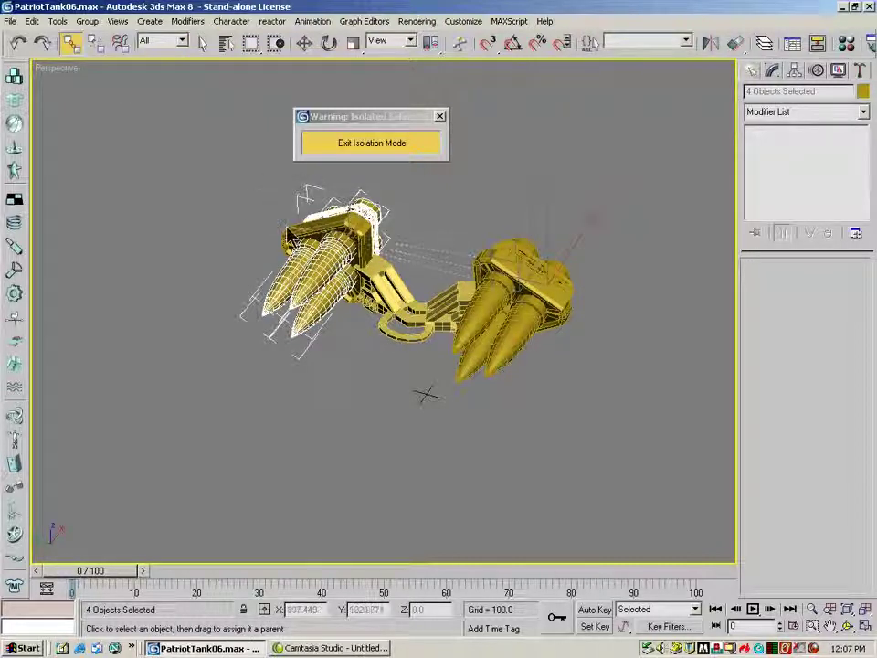
pyautogui.moveTo(390, 216); pyautogui.dragTo(437, 188)
pyautogui.moveTo(329, 200); pyautogui.dragTo(274, 234)
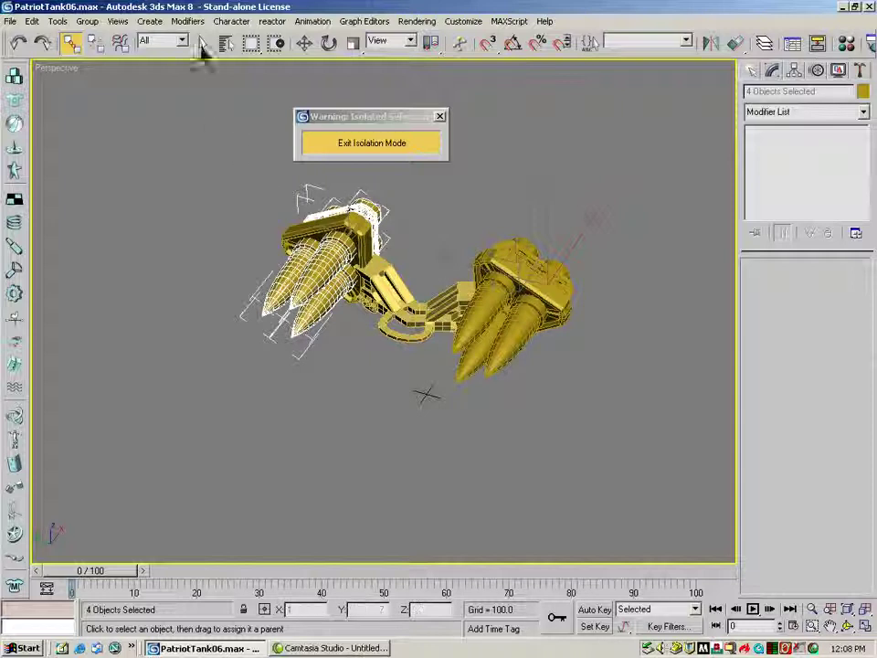
# Step: Test the left-hand pod's links by moving and rotating its frame, Gengon04, and undo the rotation
pyautogui.click(304, 42)
pyautogui.click(359, 224)
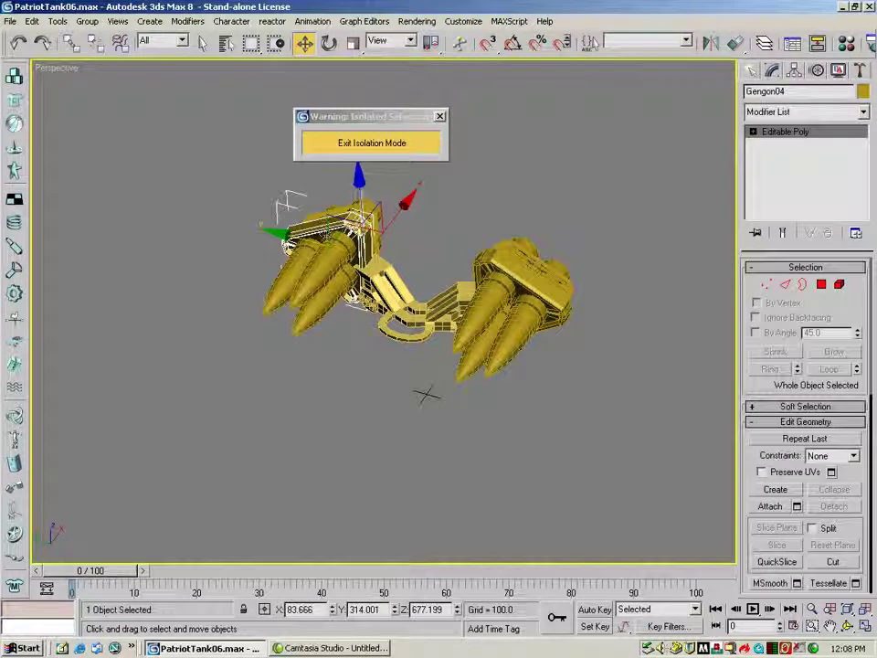
pyautogui.moveTo(388, 225); pyautogui.dragTo(391, 212)
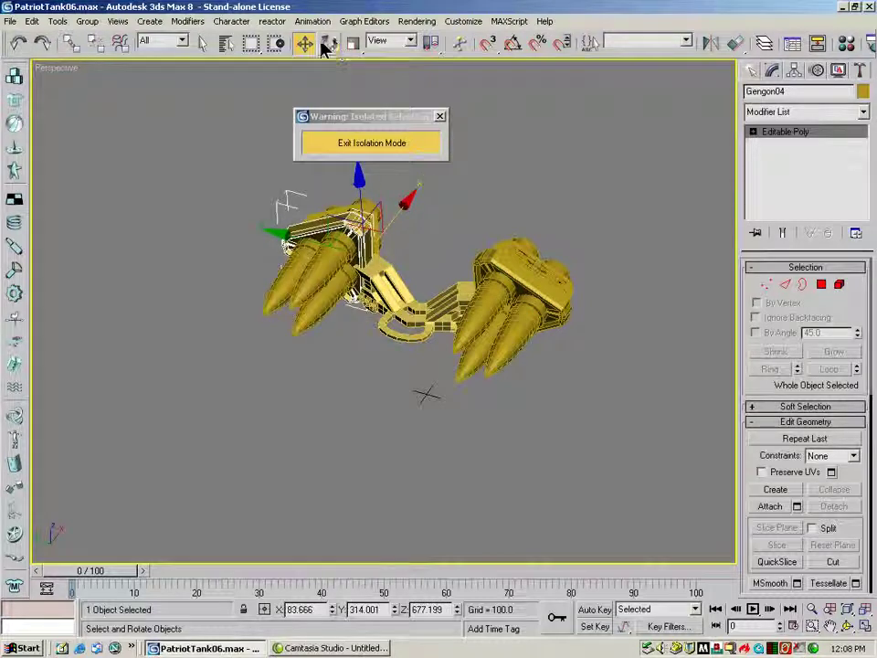
pyautogui.click(329, 42)
pyautogui.moveTo(400, 198)
pyautogui.mouseDown()
pyautogui.moveTo(362, 167)
pyautogui.moveTo(392, 190)
pyautogui.mouseUp()
pyautogui.click(18, 46)
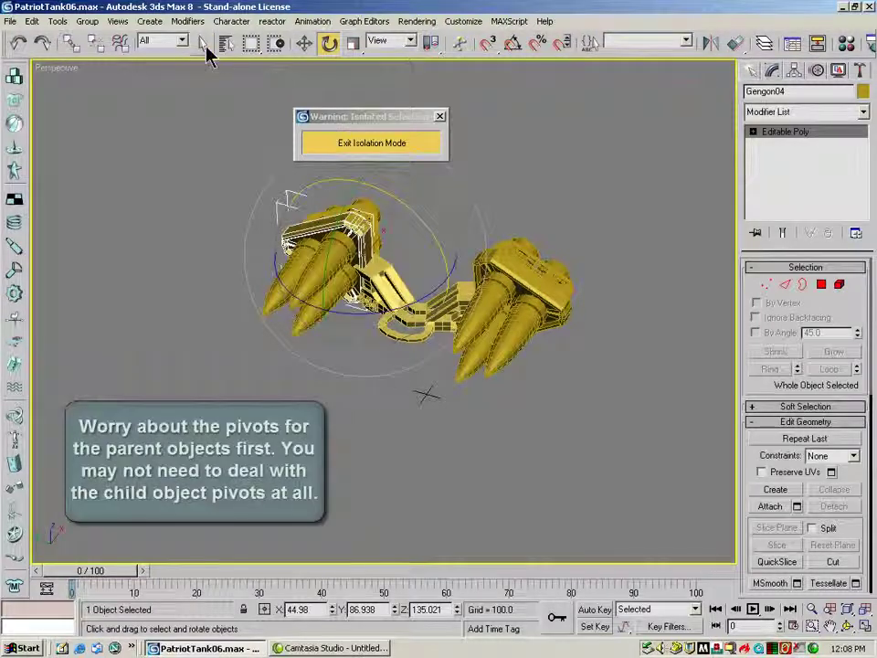
# Step: Link both pod frames, Gengon04 and Gengon01, to the central arm object Box03
pyautogui.click(204, 44)
pyautogui.click(384, 331)
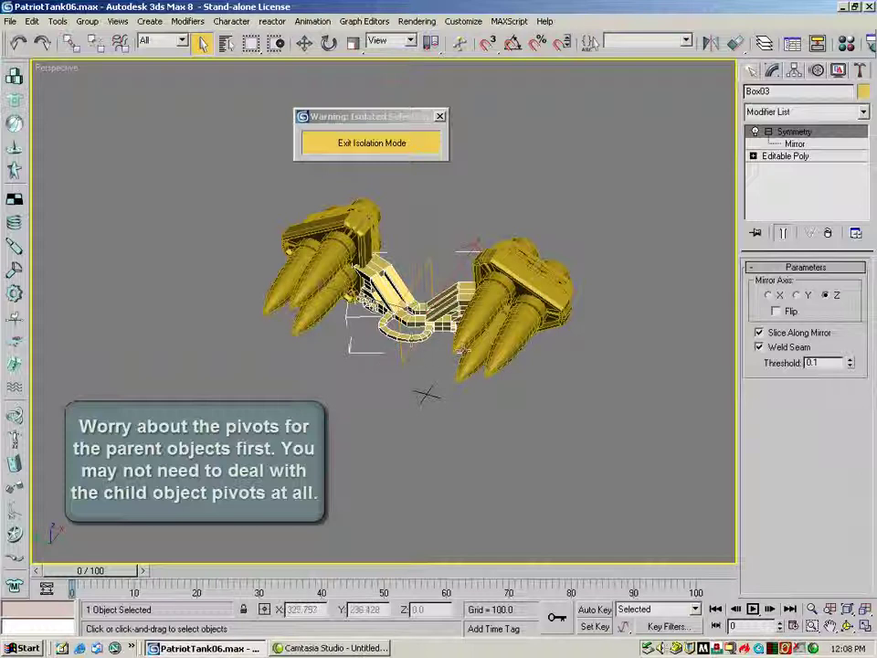
pyautogui.click(356, 223)
pyautogui.keyDown('ctrl'); pyautogui.click(485, 262); pyautogui.keyUp('ctrl')
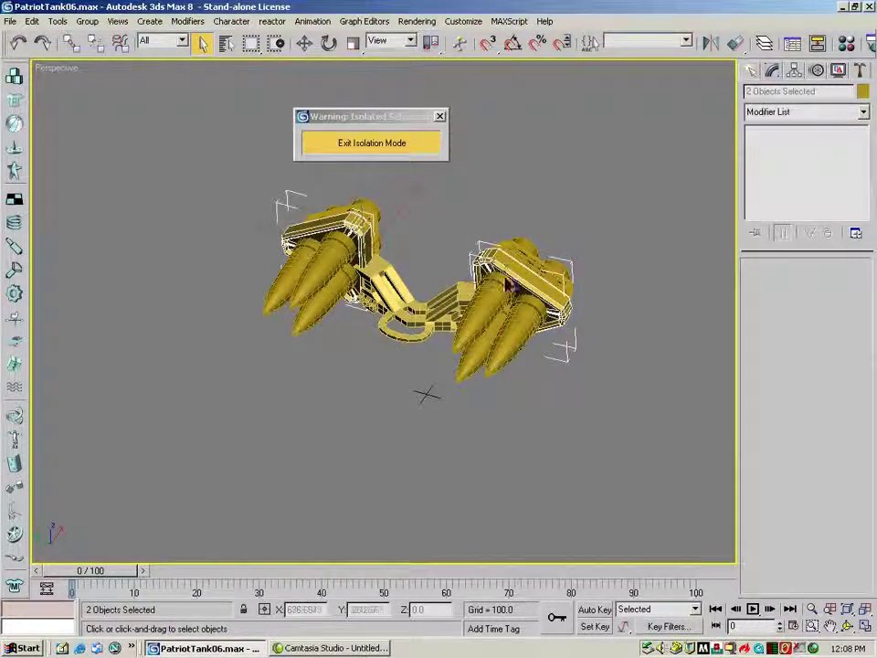
pyautogui.click(72, 43)
pyautogui.moveTo(414, 189); pyautogui.dragTo(421, 203)
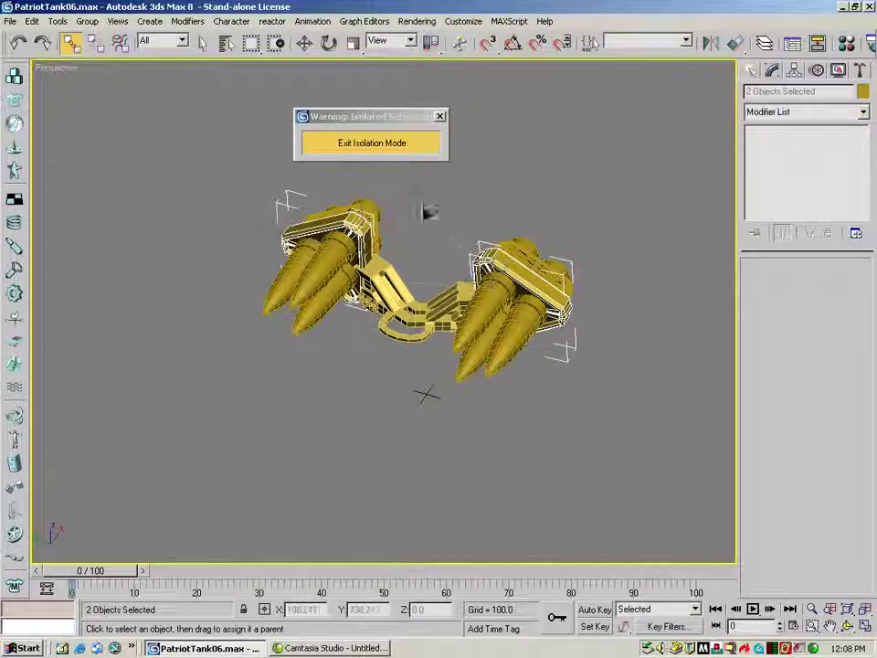
pyautogui.moveTo(398, 281); pyautogui.dragTo(399, 283)
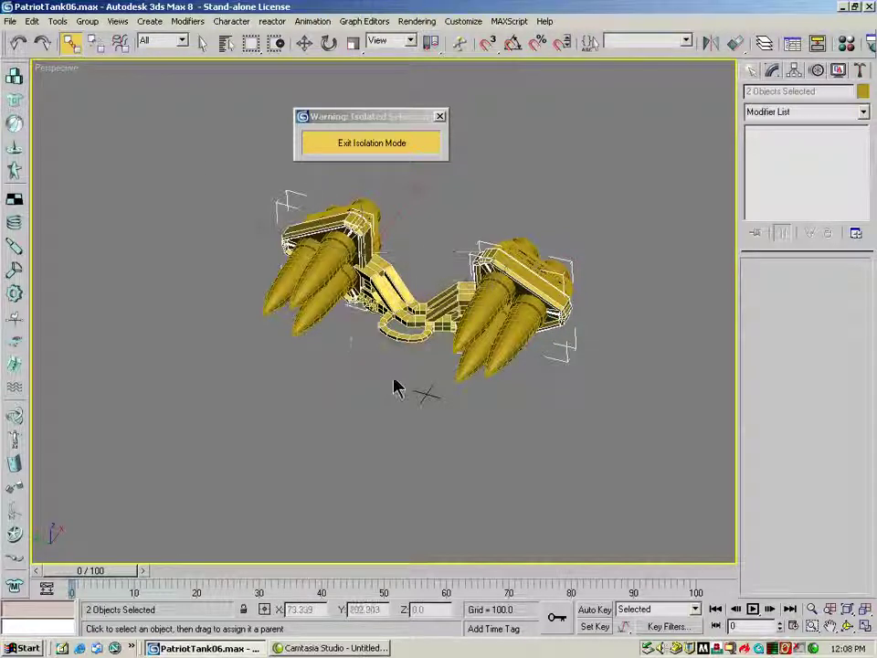
# Step: In the Left view, move only the pivots of pod frames Gengon01 and Gengon04 inward, to Y about -282.3 and 295.4
pyautogui.press('f')
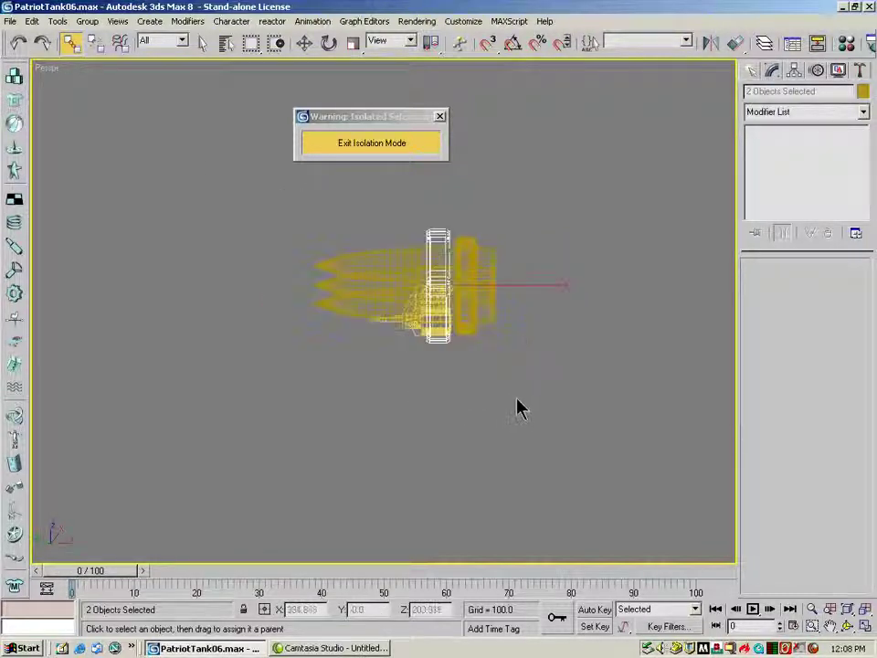
pyautogui.press('l')
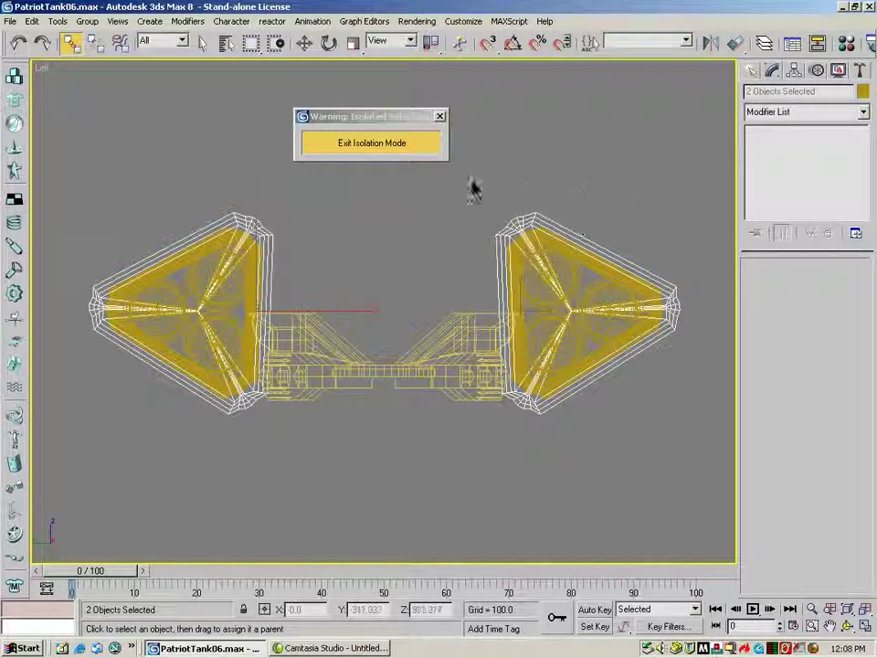
pyautogui.click(304, 43)
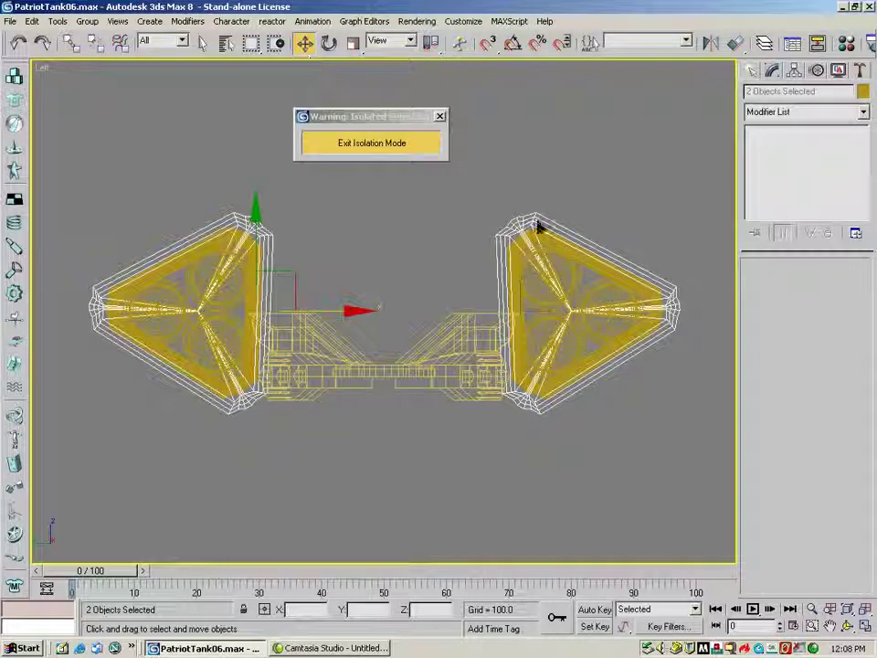
pyautogui.click(539, 225)
pyautogui.click(541, 225)
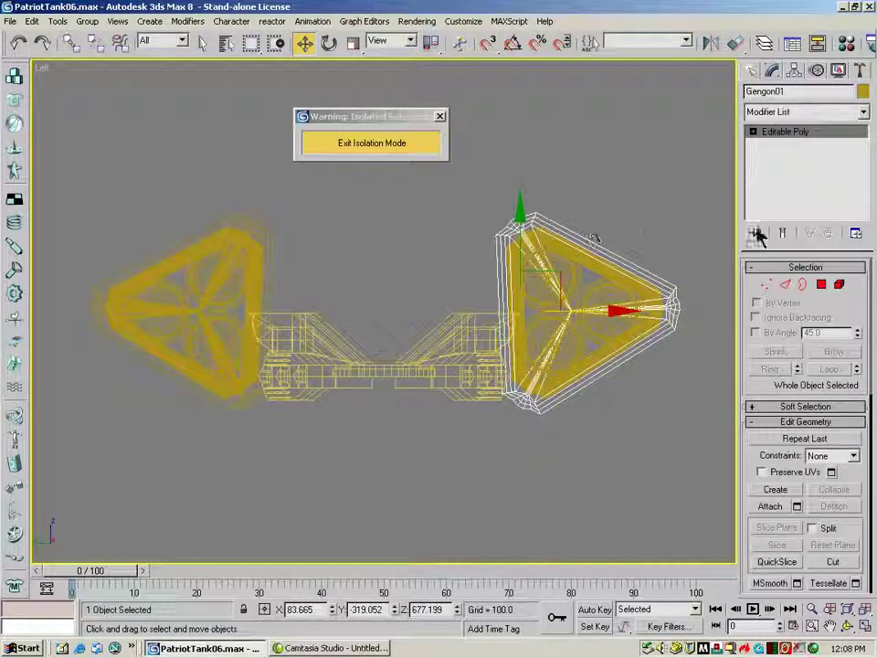
pyautogui.click(794, 71)
pyautogui.click(792, 168)
pyautogui.moveTo(618, 312); pyautogui.dragTo(601, 313)
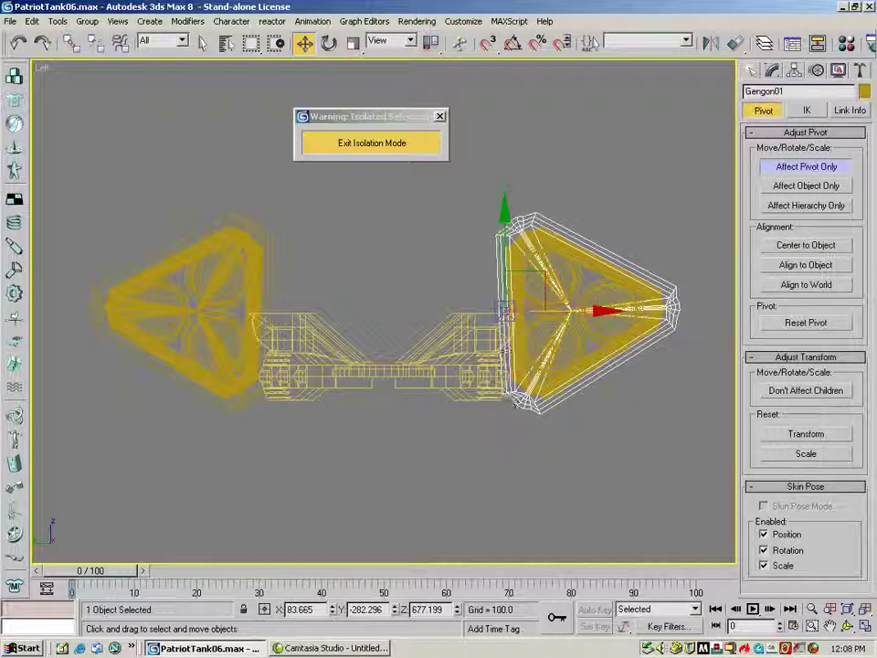
pyautogui.click(257, 224)
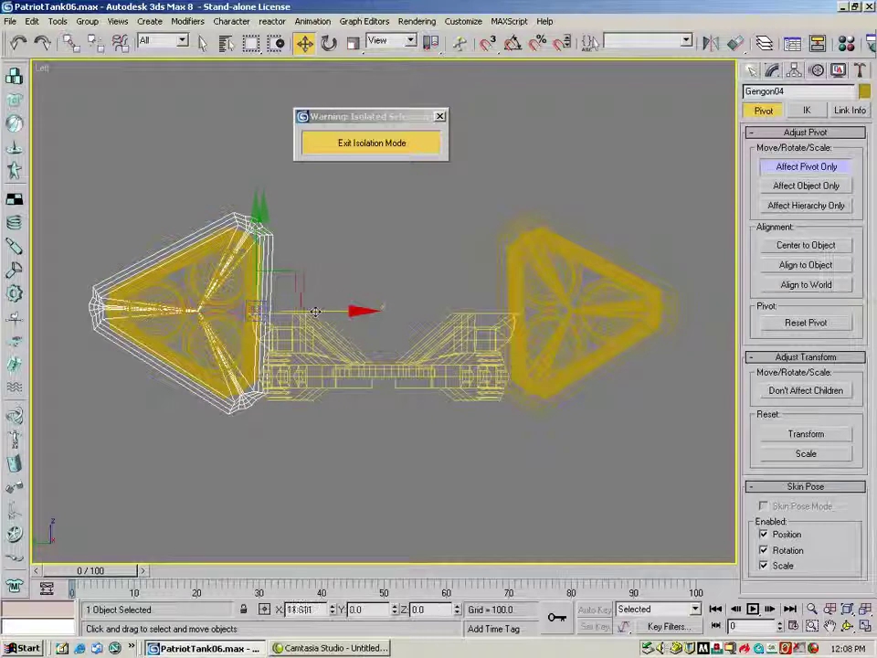
pyautogui.moveTo(302, 311); pyautogui.dragTo(307, 311)
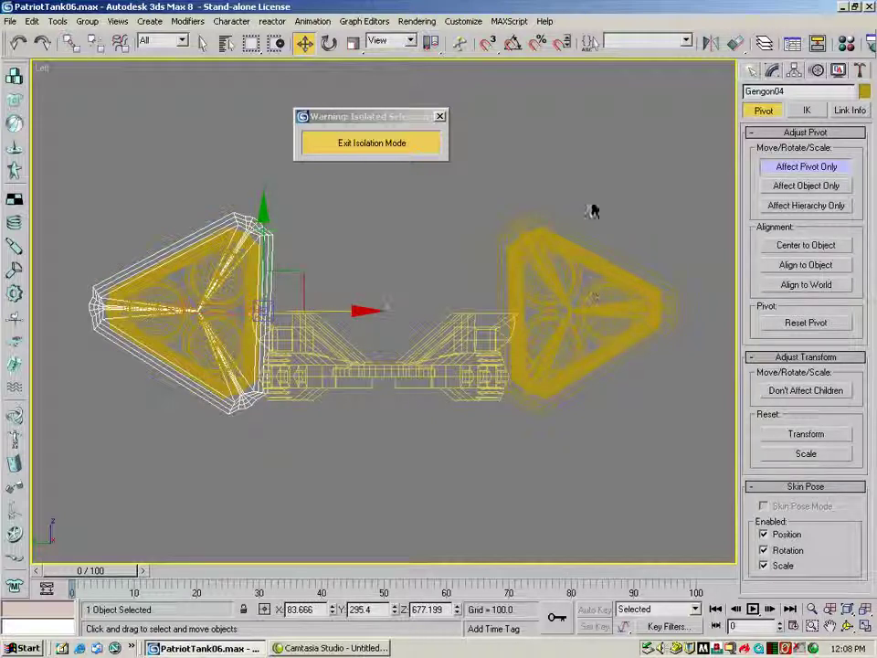
# Step: In the Front view, shift the pivots of Gengon04 and Gengon01 slightly toward the missile tips, placing Gengon04's at X about 51.3
pyautogui.click(647, 187)
pyautogui.press('f')
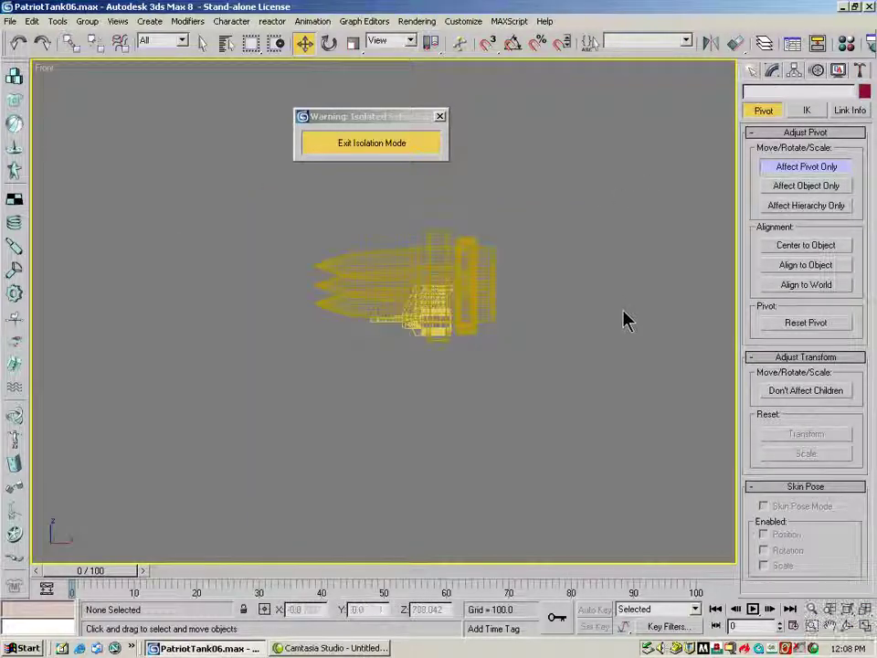
pyautogui.click(440, 235)
pyautogui.moveTo(530, 283); pyautogui.dragTo(524, 283)
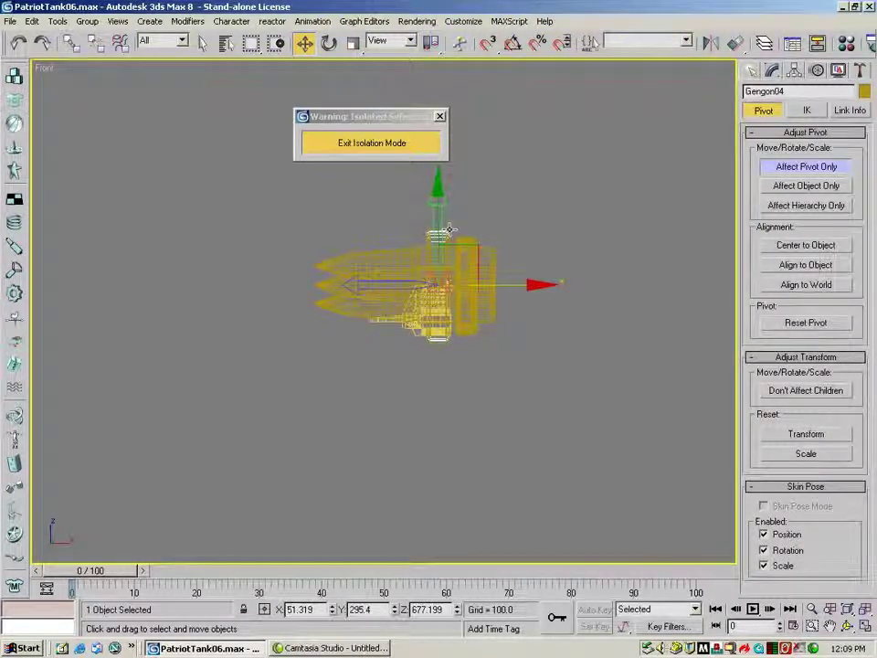
pyautogui.click(450, 230)
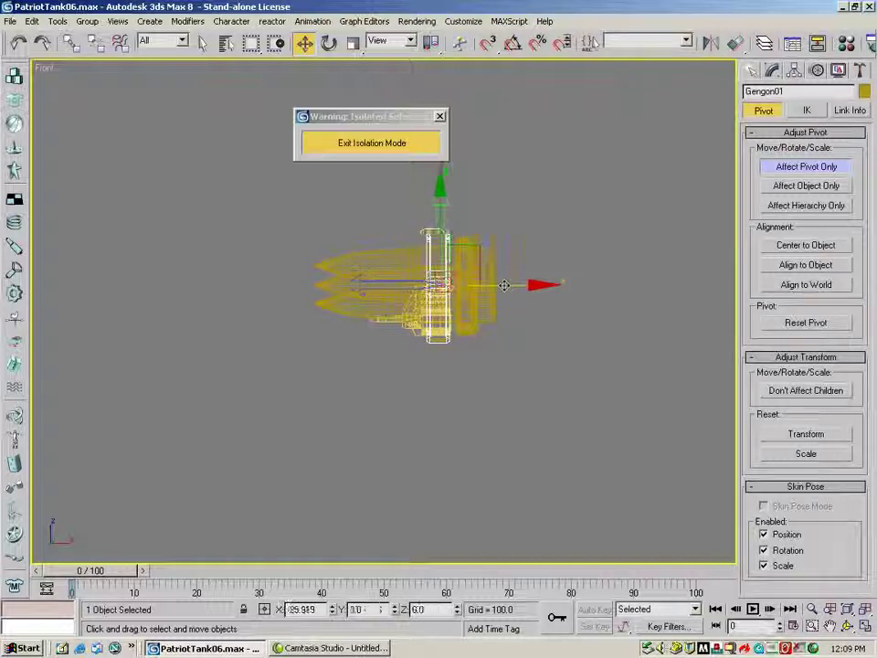
pyautogui.click(553, 361)
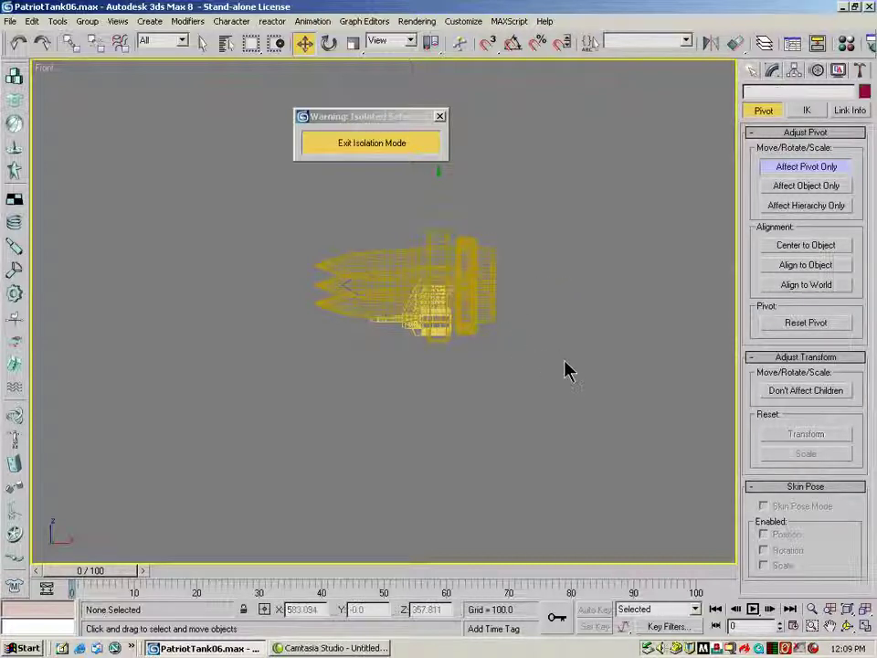
# Step: Orbit to an angled view of the isolated launcher and display it shaded instead of wireframe
pyautogui.click(847, 627)
pyautogui.moveTo(372, 298); pyautogui.dragTo(405, 265)
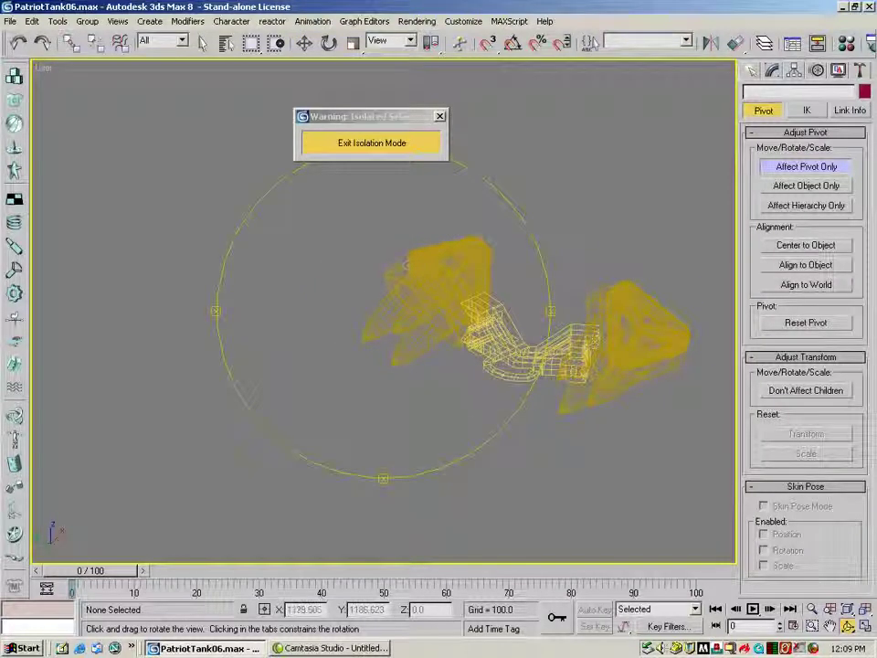
pyautogui.rightClick(44, 70)
pyautogui.click(78, 98)
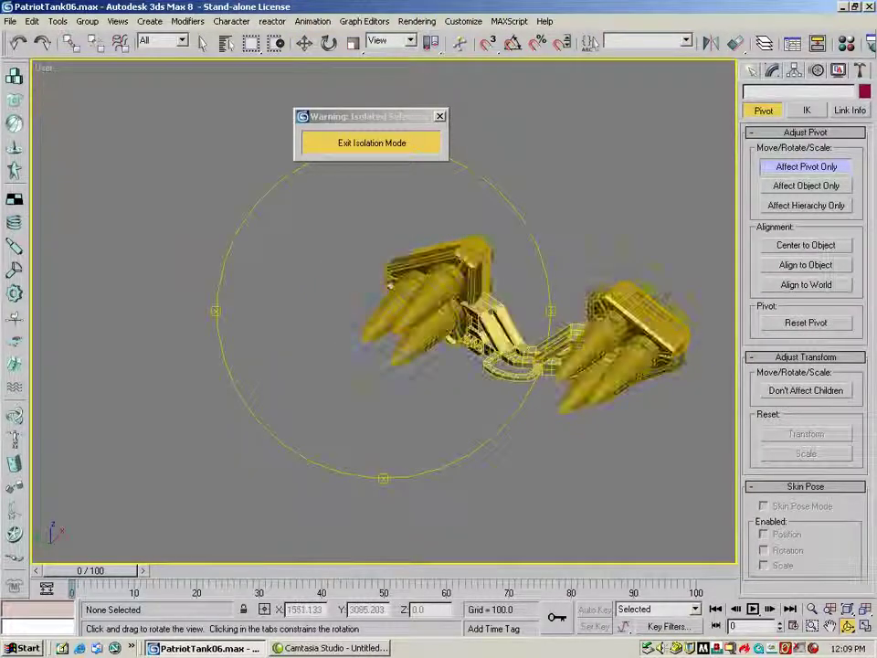
pyautogui.click(328, 45)
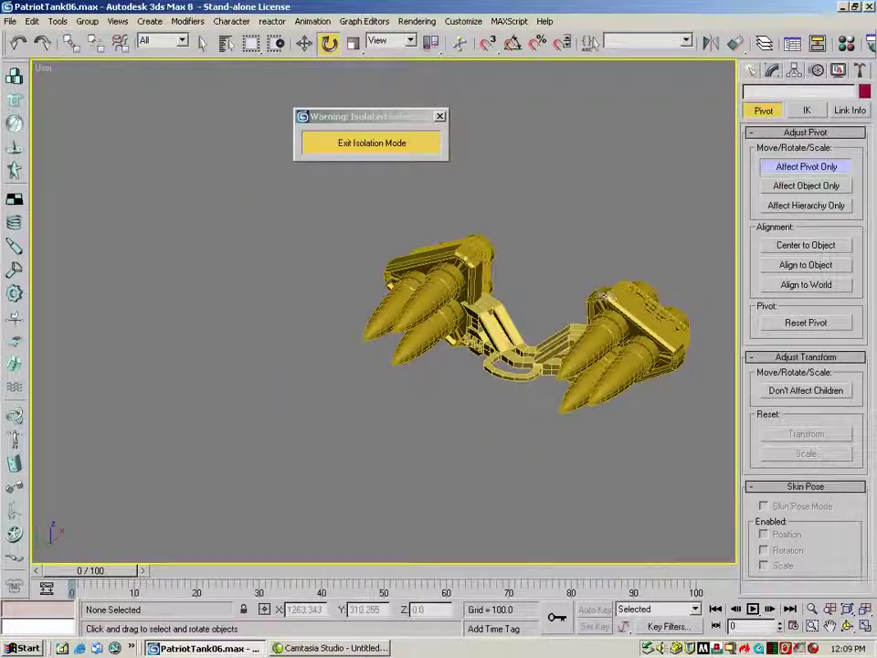
pyautogui.click(670, 309)
pyautogui.moveTo(672, 314); pyautogui.dragTo(643, 285)
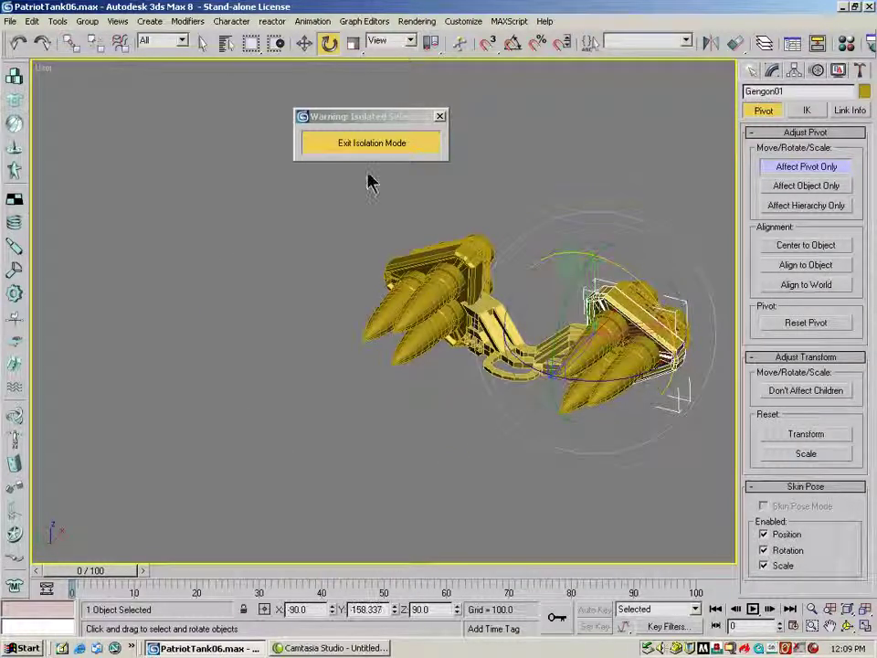
pyautogui.click(18, 42)
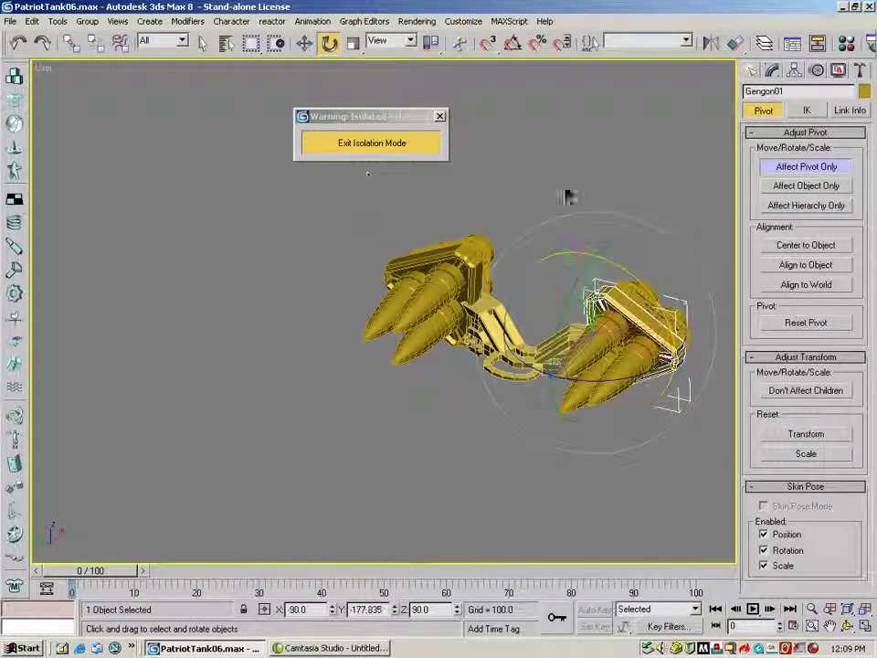
# Step: Turn off pivot-only editing, test-rotate pod frame Gengon01 about its new pivot, and undo the rotation
pyautogui.click(806, 169)
pyautogui.moveTo(617, 268); pyautogui.dragTo(639, 282)
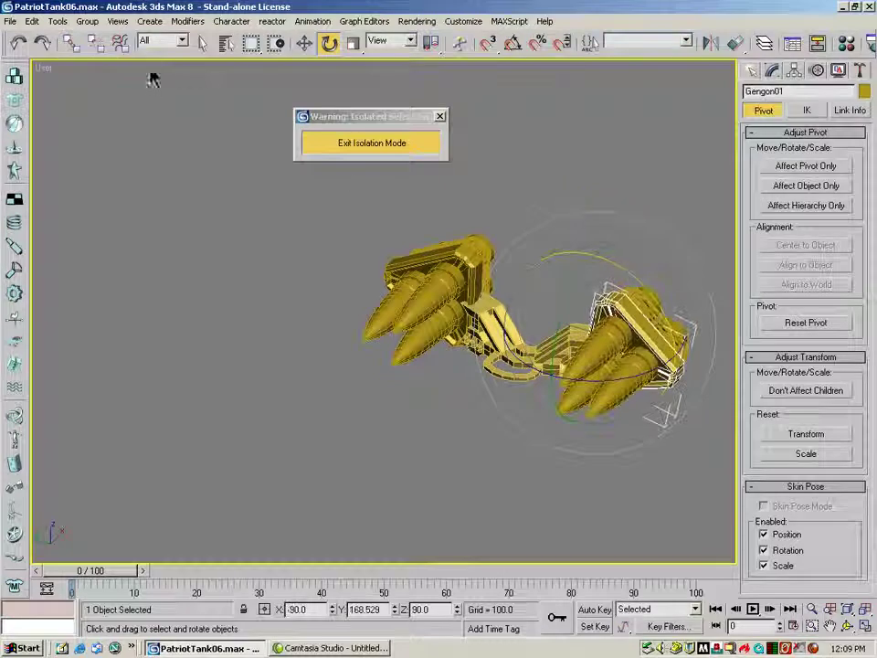
pyautogui.click(18, 44)
# Step: Exit isolation mode and link the central arm Box03 to the turret ring Cylinder05 beneath it
pyautogui.click(398, 144)
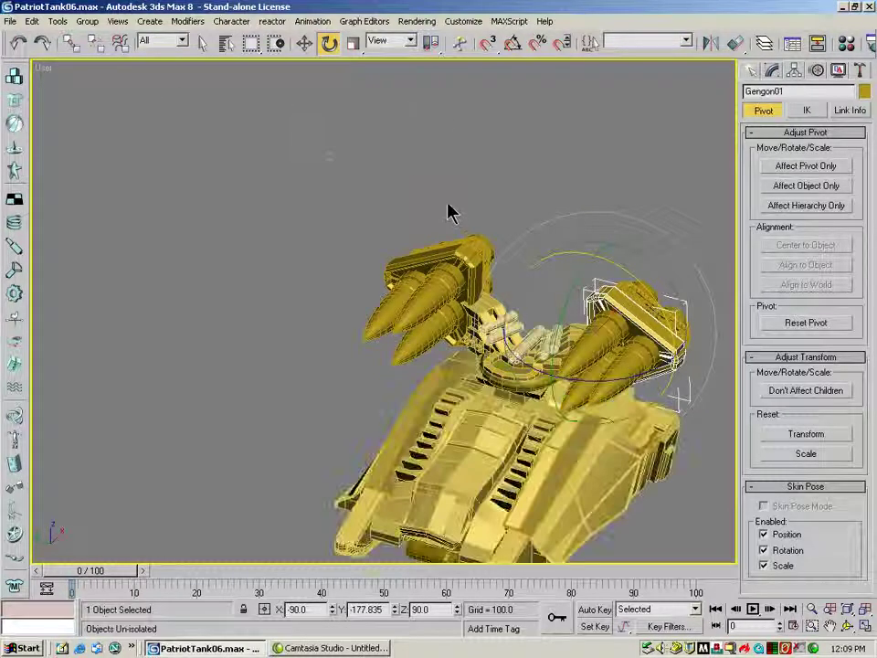
pyautogui.click(505, 289)
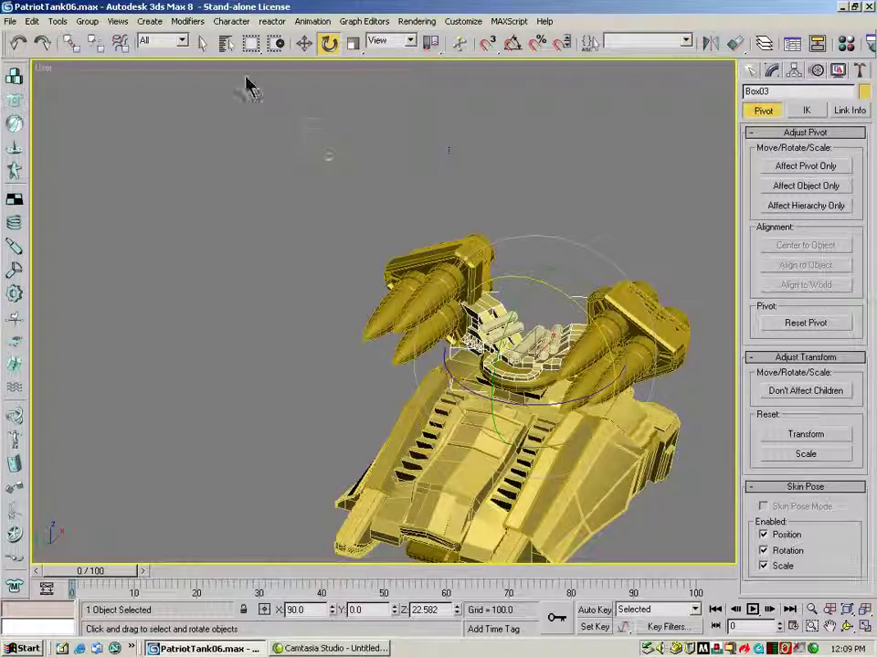
pyautogui.click(72, 44)
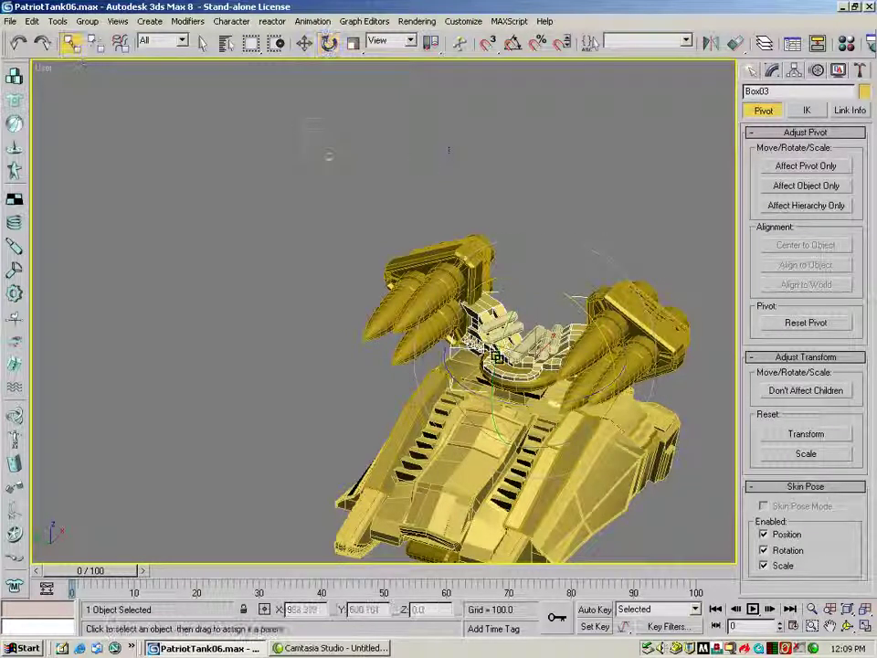
pyautogui.moveTo(497, 354); pyautogui.dragTo(541, 402)
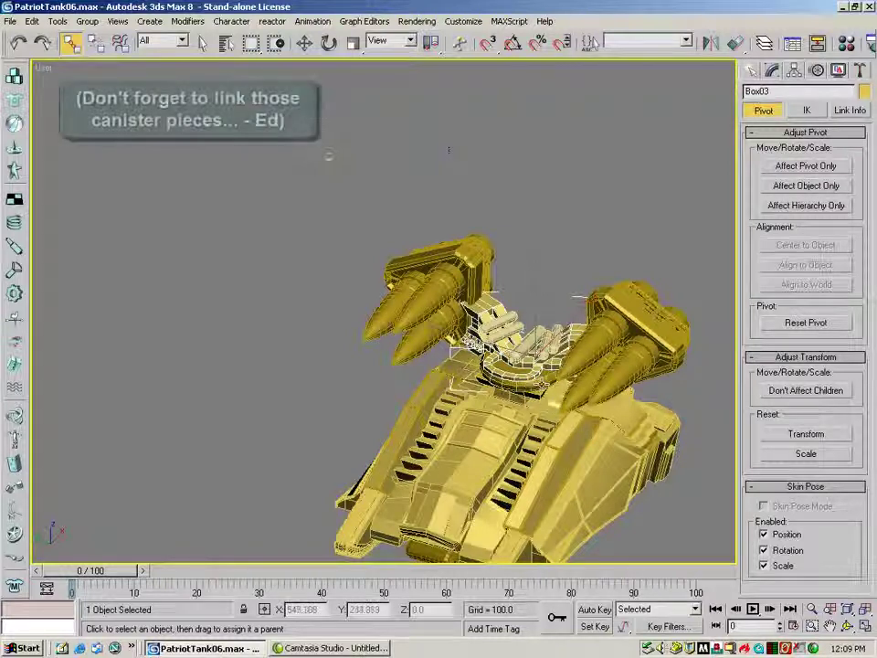
# Step: Inspect the pivot placement of the turret ring Cylinder05 from the Top view
pyautogui.click(552, 386)
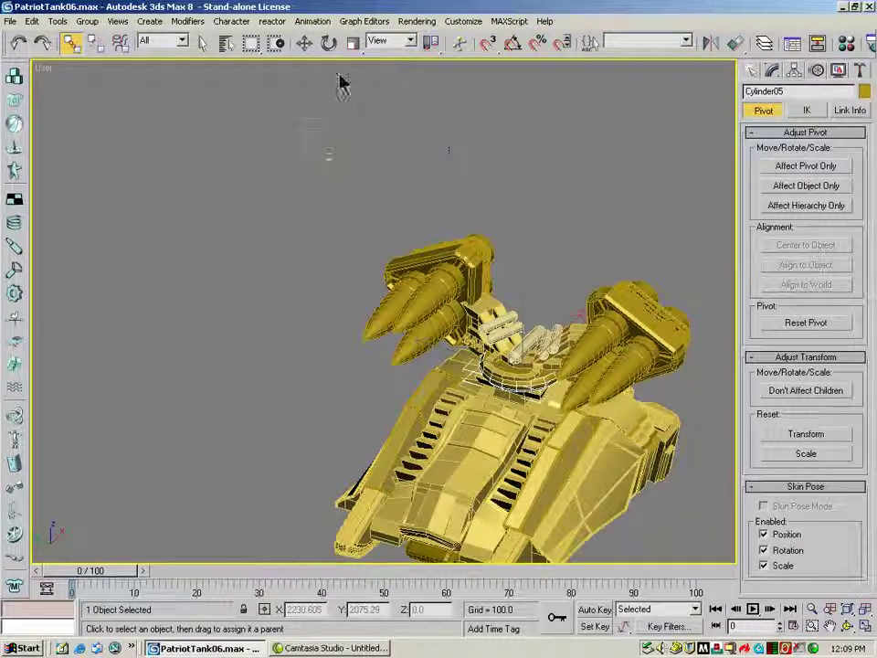
pyautogui.press('w')
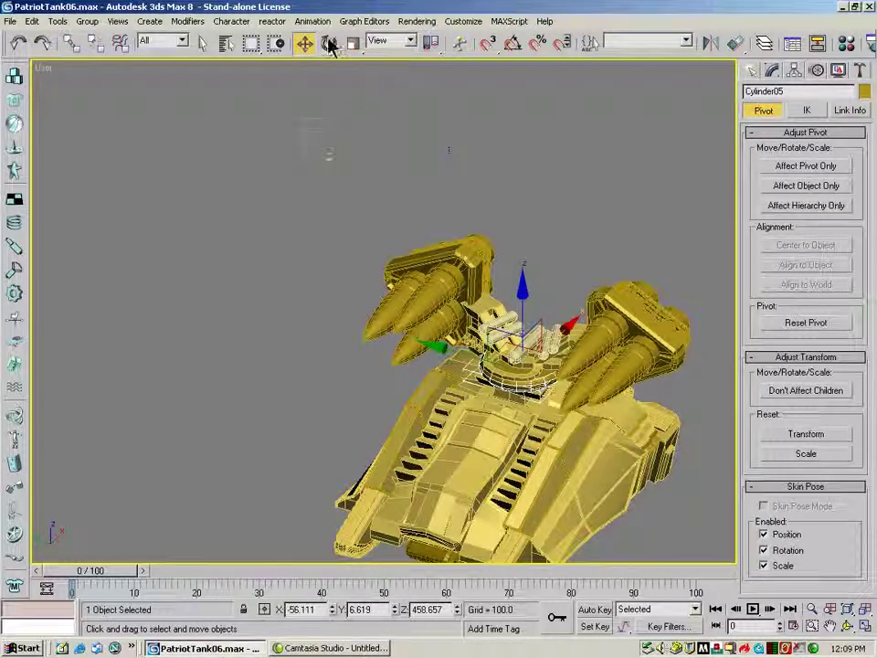
pyautogui.click(329, 44)
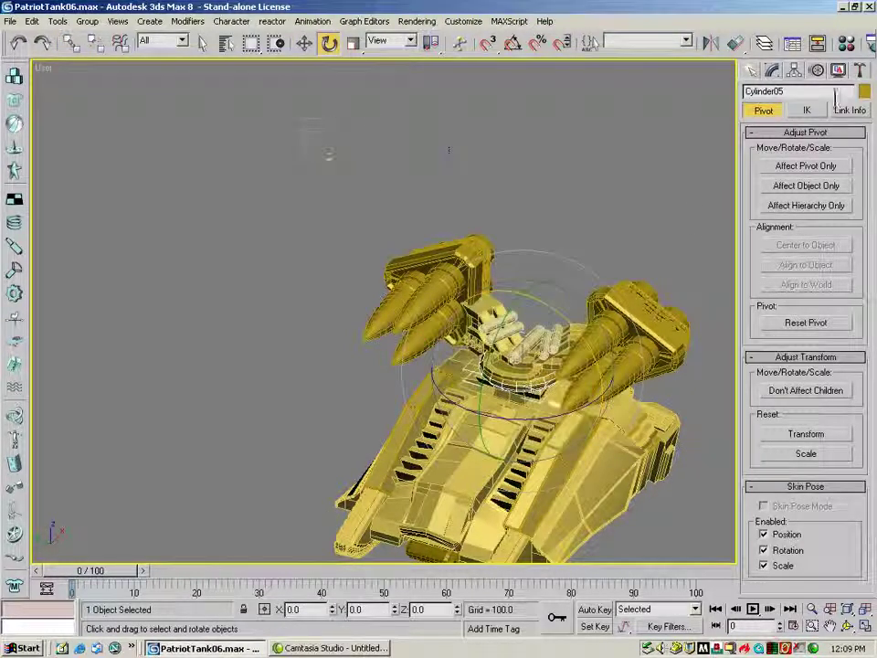
pyautogui.click(779, 170)
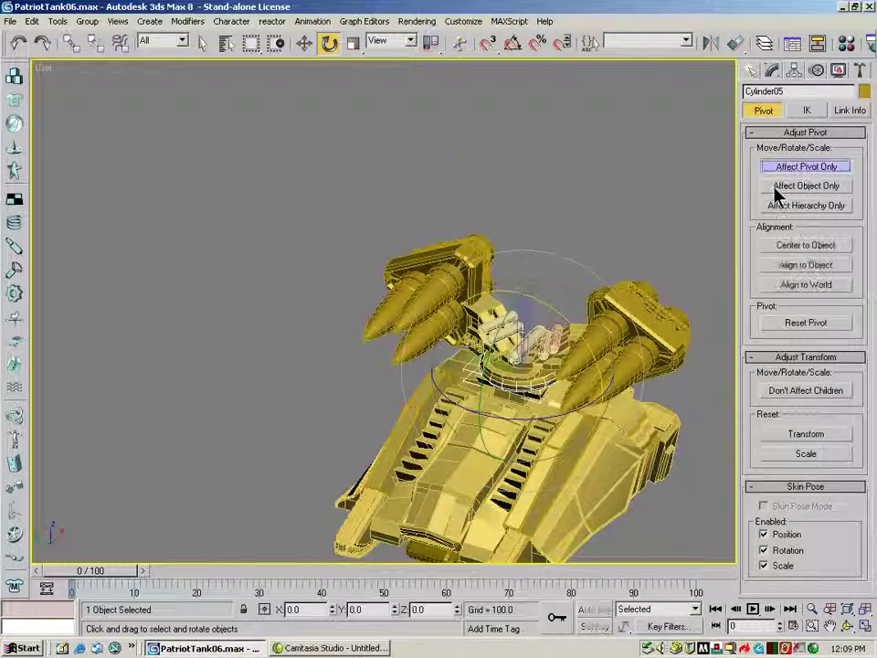
pyautogui.press('t')
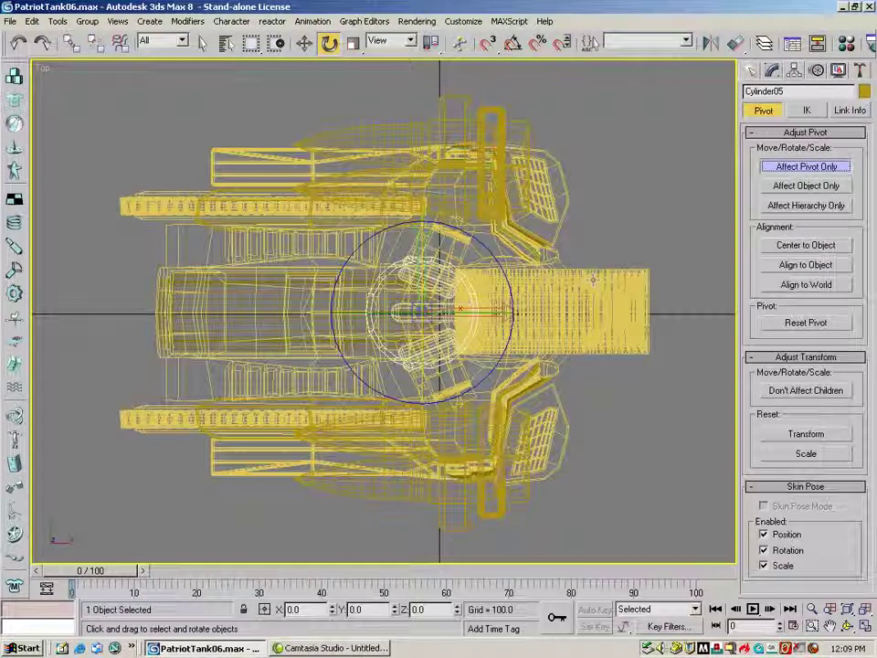
pyautogui.moveTo(403, 305); pyautogui.dragTo(661, 320)
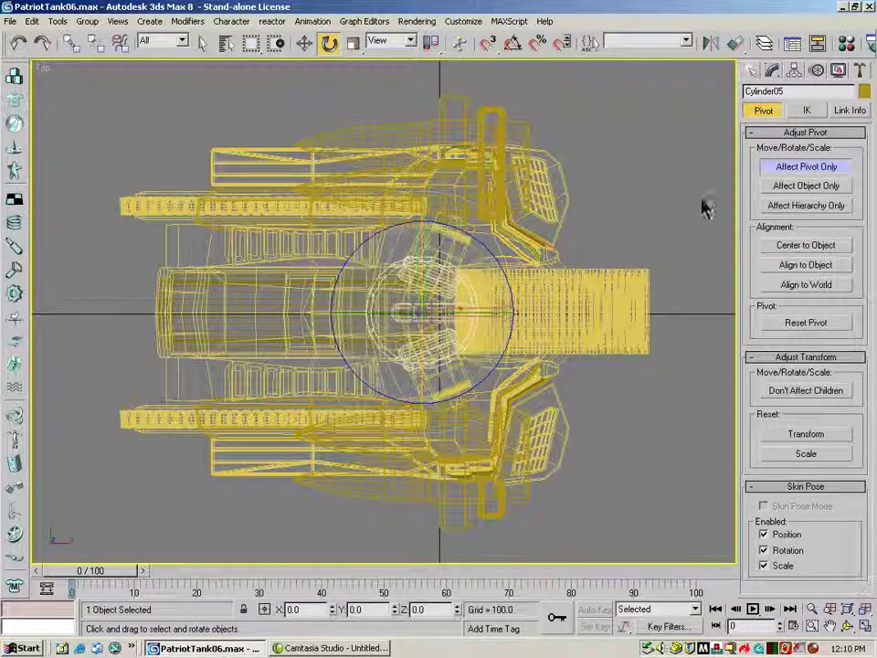
pyautogui.click(804, 166)
# Step: Move Box03's pivot to the turret ring's center, about X -54.6, Y 5.3, and rotate it to about -0.3 degrees in Z
pyautogui.click(478, 235)
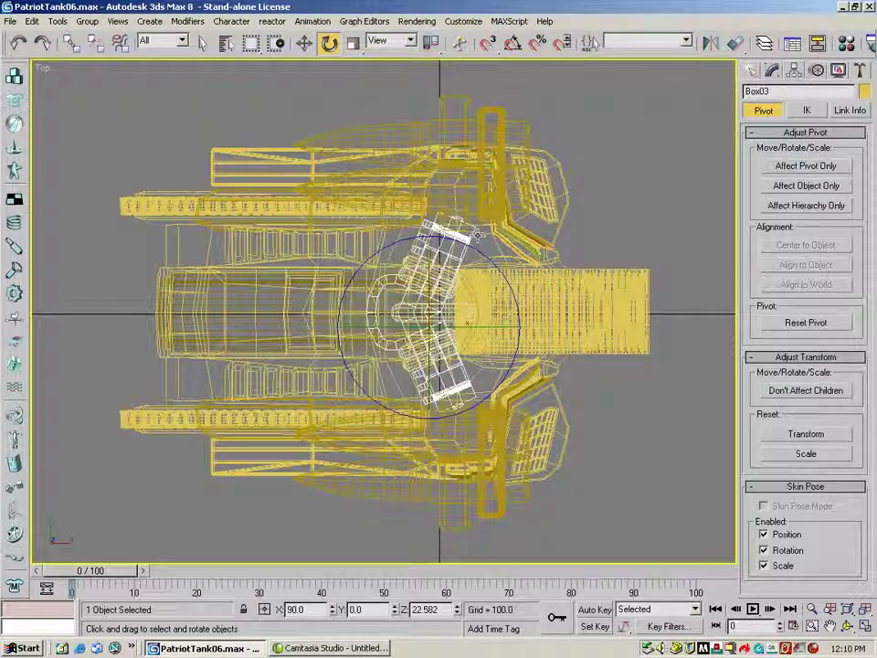
pyautogui.click(804, 166)
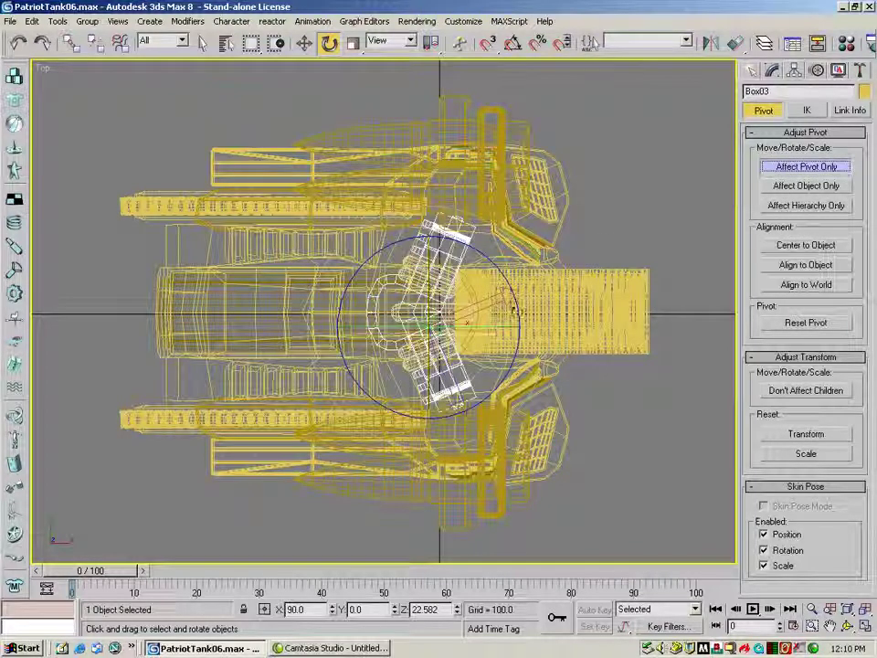
pyautogui.click(305, 43)
pyautogui.moveTo(427, 273); pyautogui.dragTo(427, 266)
pyautogui.moveTo(483, 312); pyautogui.dragTo(509, 276)
pyautogui.click(329, 43)
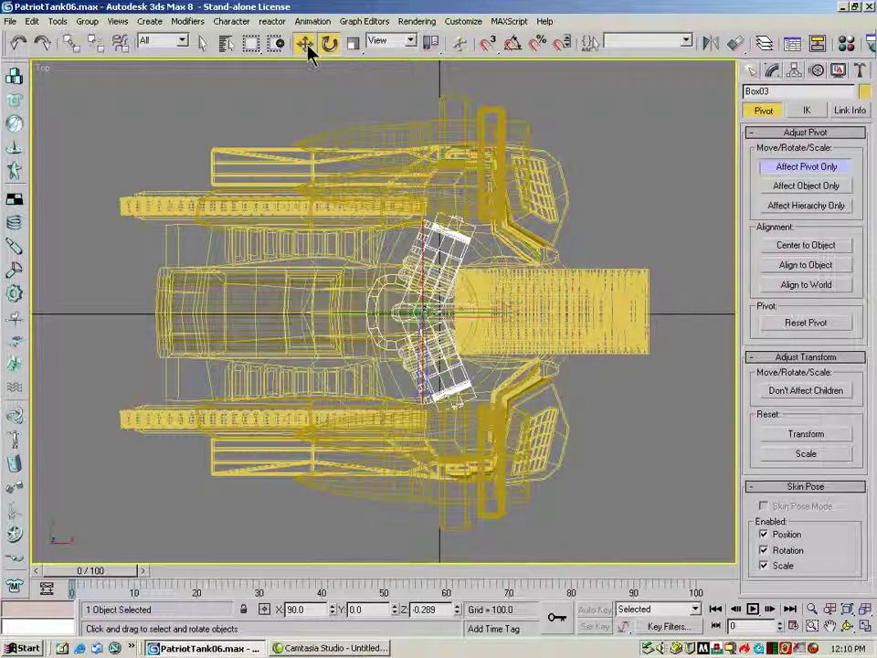
# Step: Compare the pivot positions of Cylinder05 and Box03, and turn off pivot-only editing
pyautogui.click(306, 46)
pyautogui.click(450, 266)
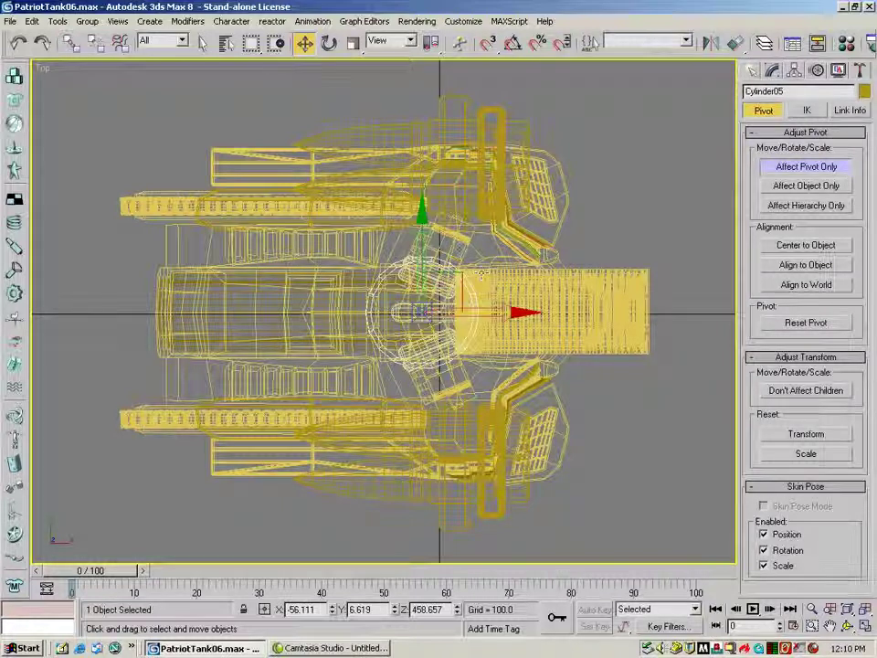
pyautogui.click(463, 259)
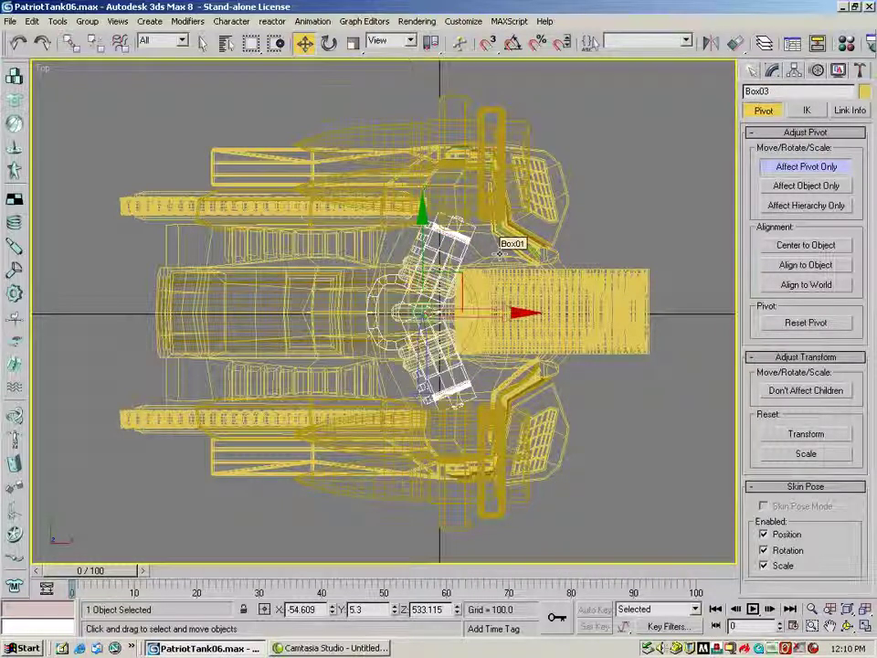
pyautogui.click(836, 170)
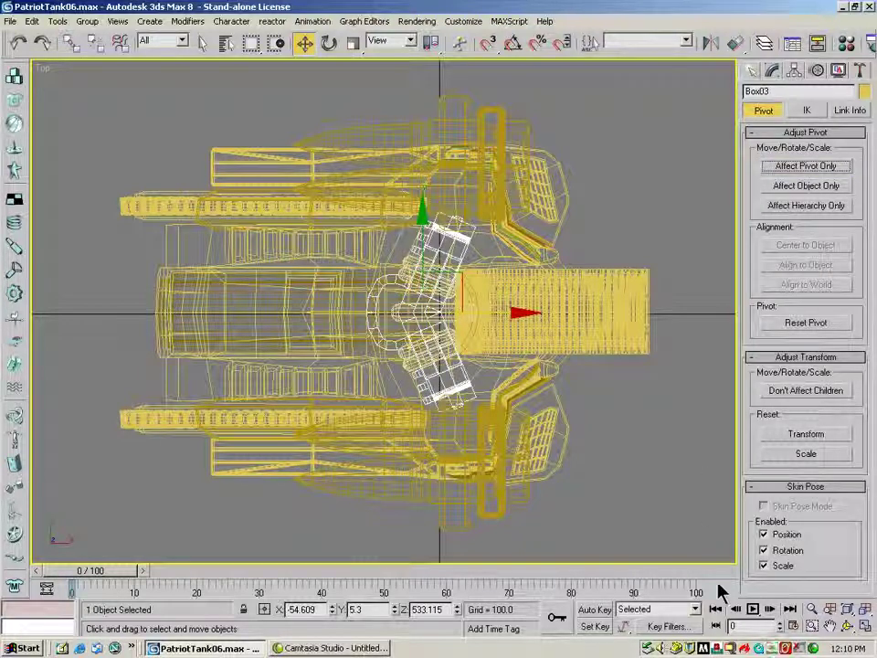
# Step: Test-rotate the turret ring Cylinder05 in the Perspective view to check the linked launcher parts, and undo the rotation
pyautogui.press('p')
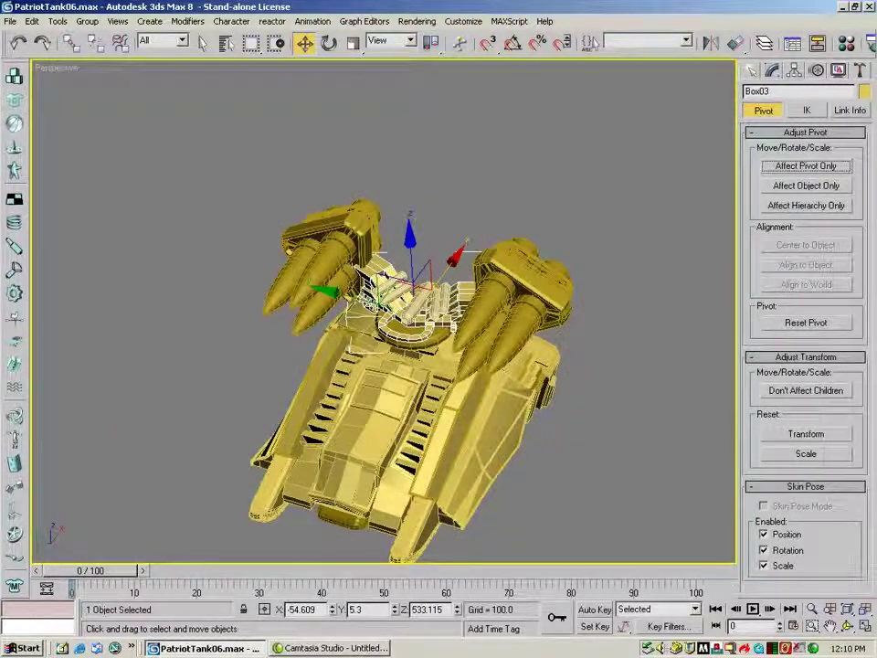
pyautogui.click(849, 626)
pyautogui.moveTo(393, 366); pyautogui.dragTo(407, 341)
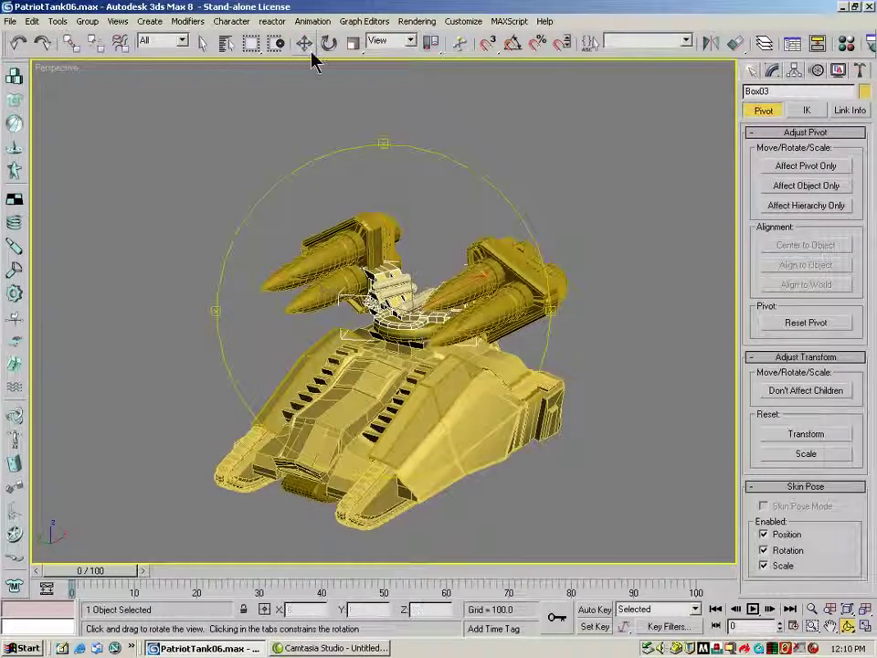
pyautogui.click(329, 43)
pyautogui.click(451, 372)
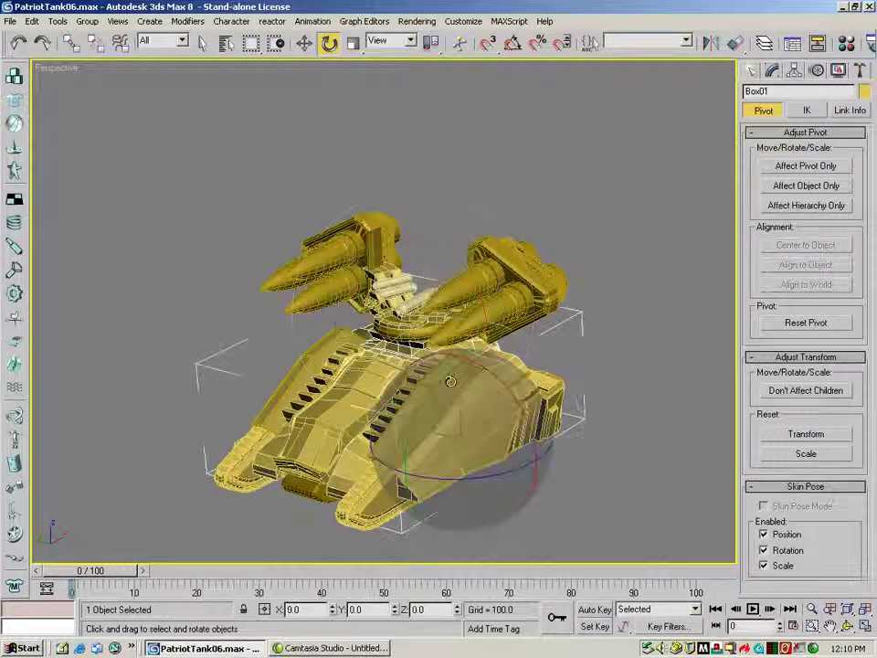
pyautogui.click(409, 362)
pyautogui.moveTo(409, 361)
pyautogui.mouseDown()
pyautogui.moveTo(475, 356)
pyautogui.moveTo(326, 369)
pyautogui.moveTo(457, 364)
pyautogui.moveTo(402, 372)
pyautogui.moveTo(416, 370)
pyautogui.mouseUp()
pyautogui.click(21, 41)
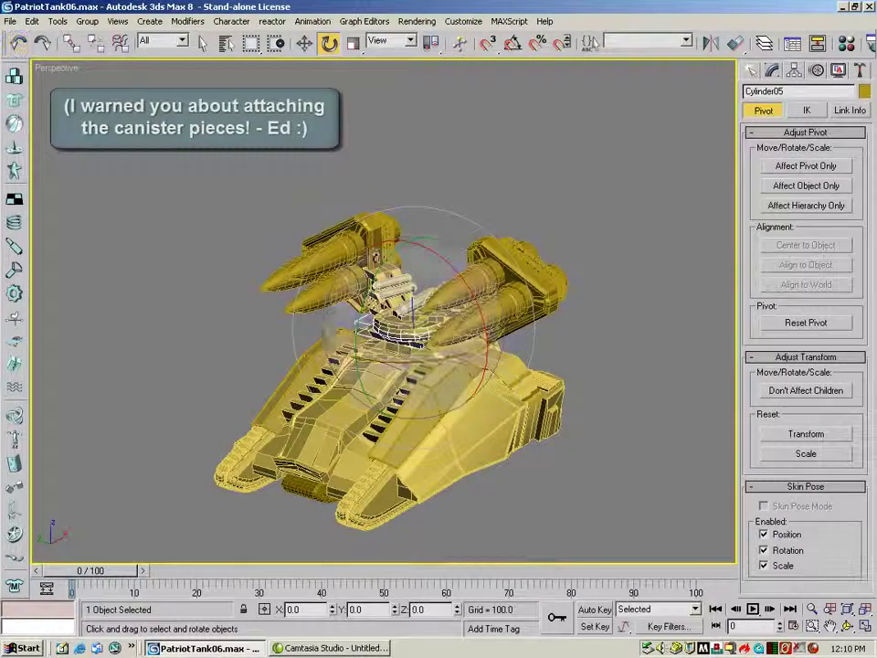
# Step: Select the five OilTank canister pieces on the launcher's central arm and link them to the arm Box03
pyautogui.click(848, 626)
pyautogui.moveTo(274, 288); pyautogui.dragTo(464, 408)
pyautogui.click(203, 44)
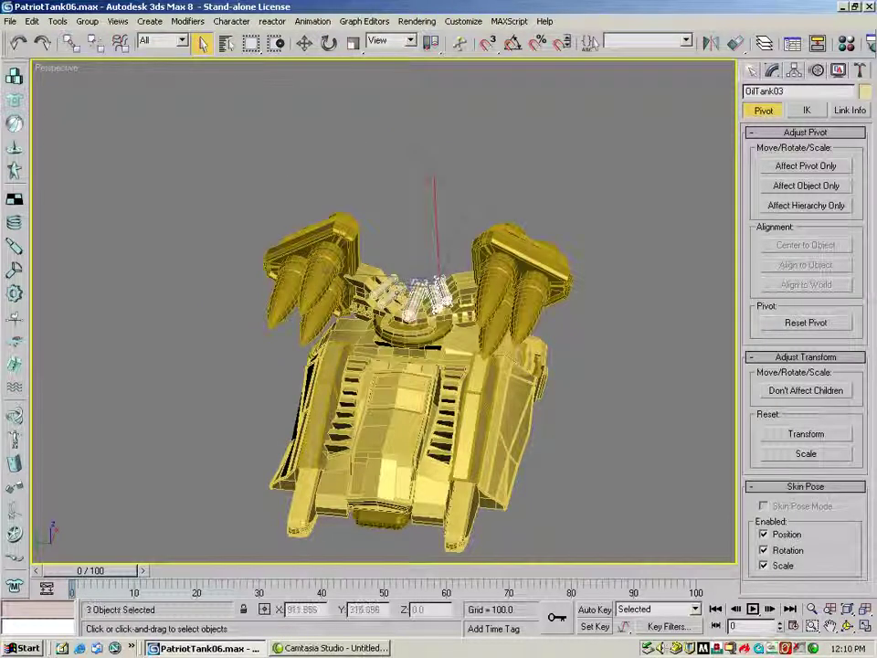
pyautogui.click(69, 42)
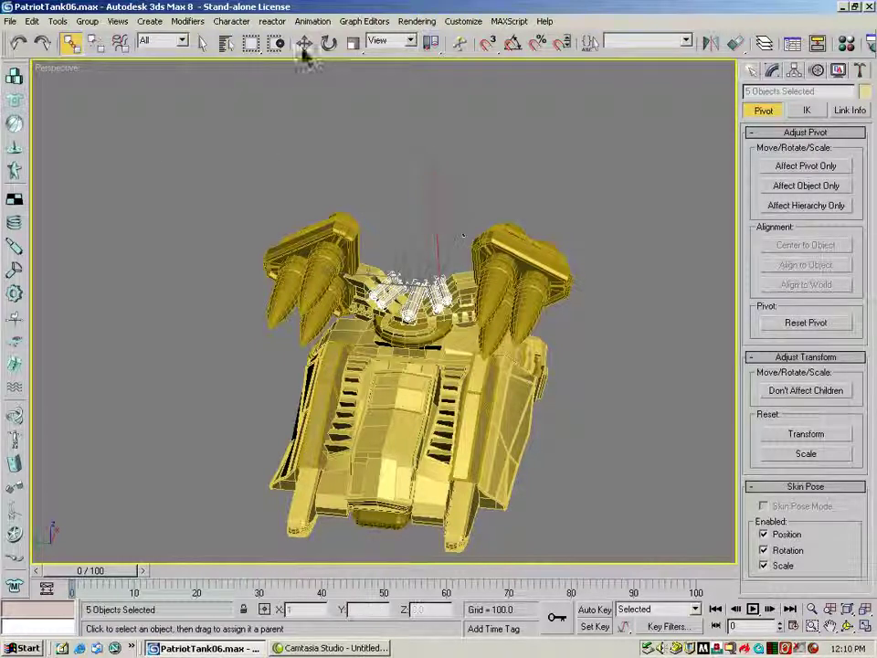
# Step: Test-rotate the turret ring Cylinder05 about 28 degrees in Z to check the canister links, and undo the rotation
pyautogui.click(329, 43)
pyautogui.click(442, 336)
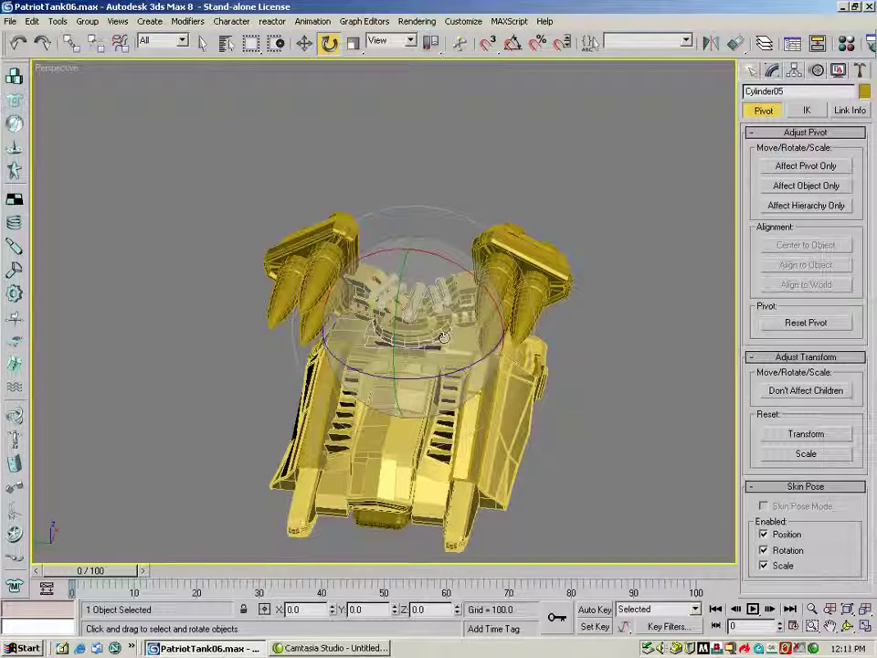
pyautogui.moveTo(417, 379)
pyautogui.mouseDown()
pyautogui.moveTo(432, 376)
pyautogui.moveTo(417, 373)
pyautogui.moveTo(417, 352)
pyautogui.moveTo(412, 384)
pyautogui.moveTo(417, 364)
pyautogui.mouseUp()
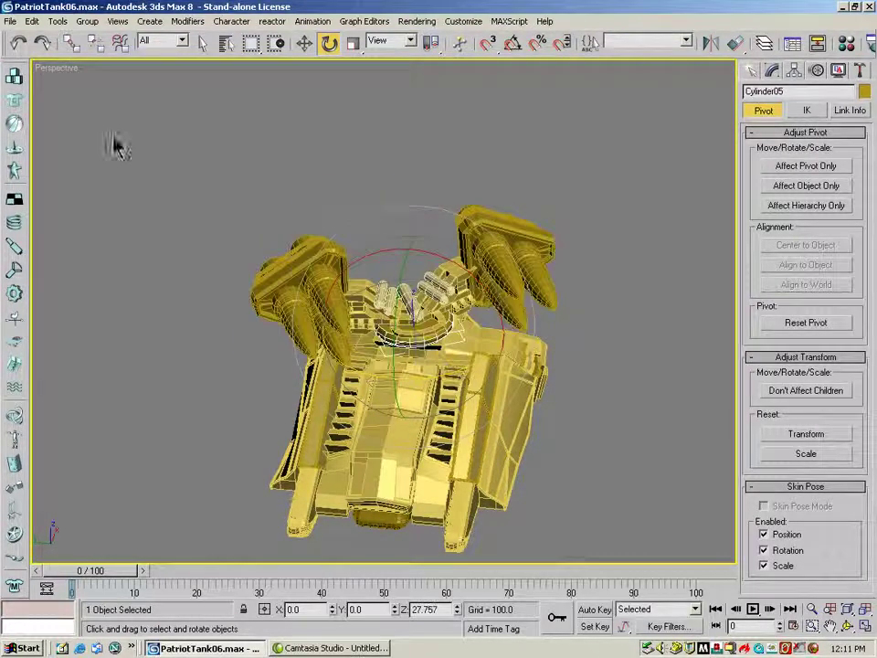
pyautogui.click(18, 44)
# Step: Test-rotate the missile pods Gengon04 and Gengon01 in turn, undoing each rotation
pyautogui.click(334, 240)
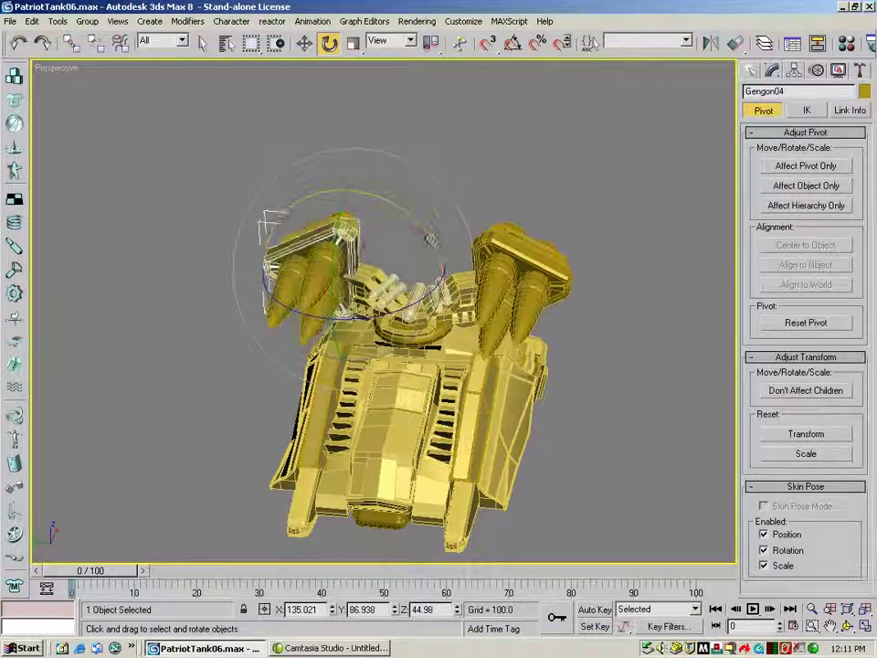
pyautogui.moveTo(429, 231); pyautogui.dragTo(453, 272)
pyautogui.moveTo(449, 259); pyautogui.dragTo(339, 204)
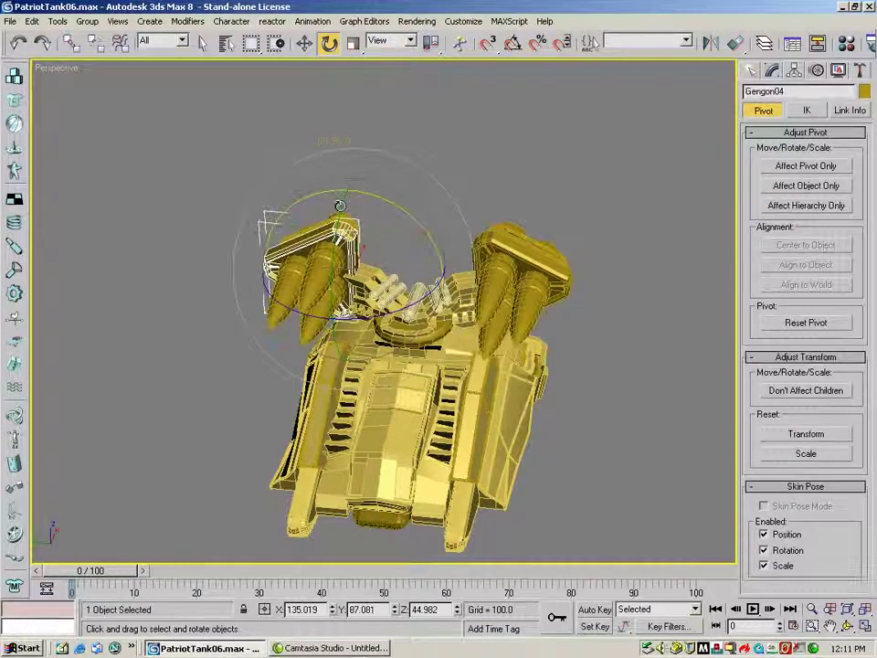
pyautogui.click(19, 44)
pyautogui.click(525, 263)
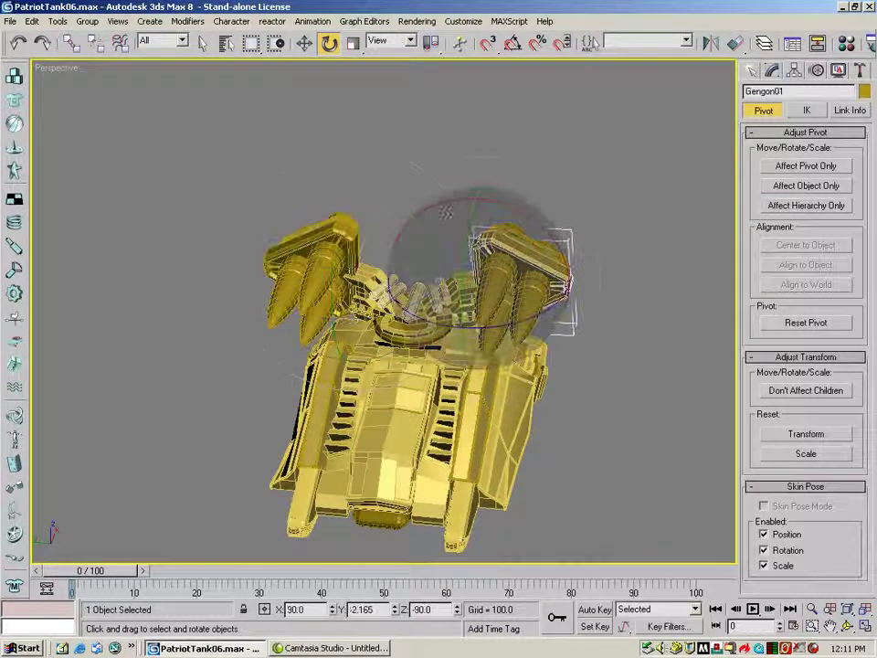
pyautogui.moveTo(444, 200); pyautogui.dragTo(402, 212)
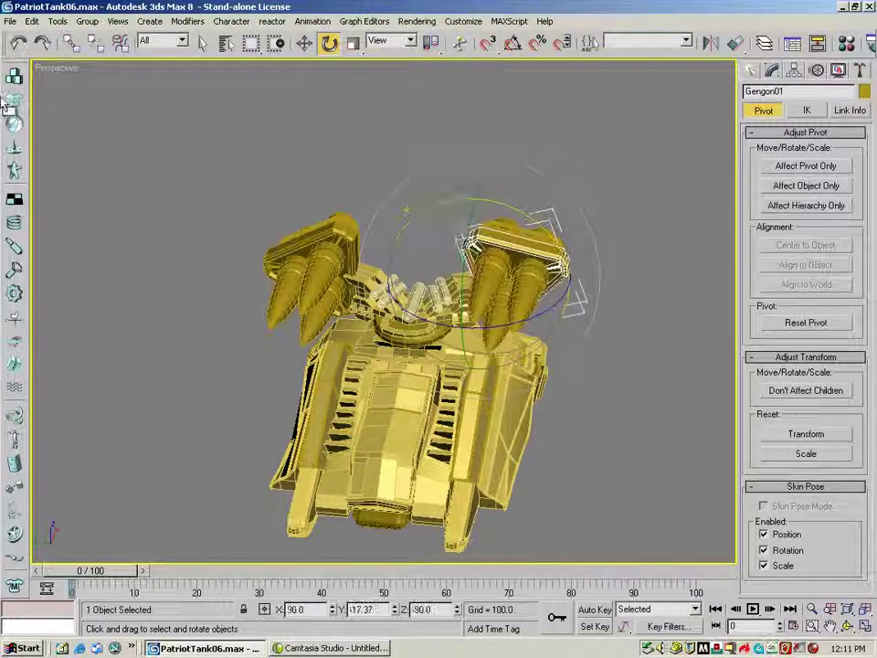
pyautogui.click(18, 44)
# Step: Test-move the hull Box01 along X to see which parts follow it, and undo the move
pyautogui.click(851, 624)
pyautogui.moveTo(353, 289); pyautogui.dragTo(349, 369)
pyautogui.click(304, 42)
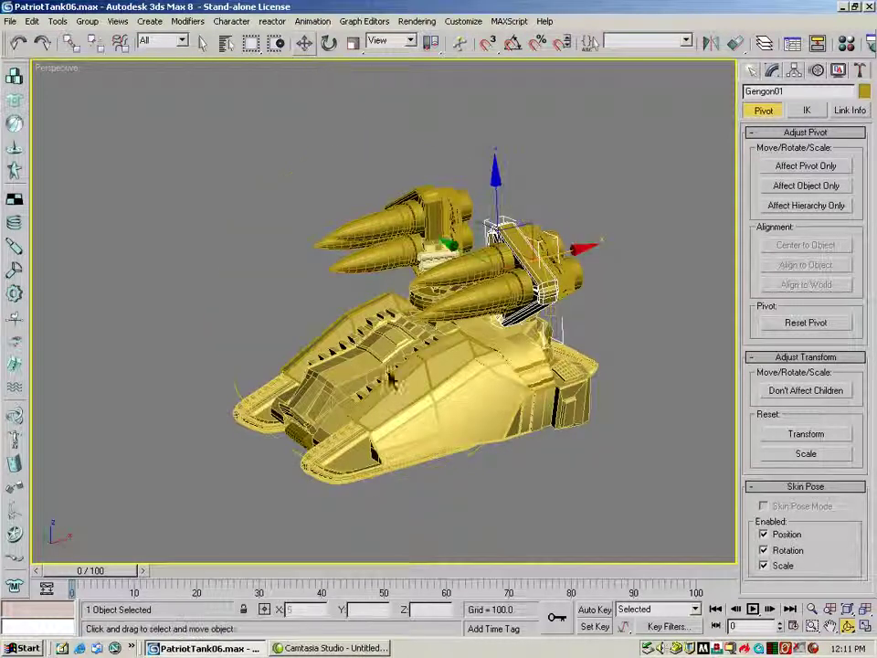
pyautogui.click(532, 351)
pyautogui.click(539, 361)
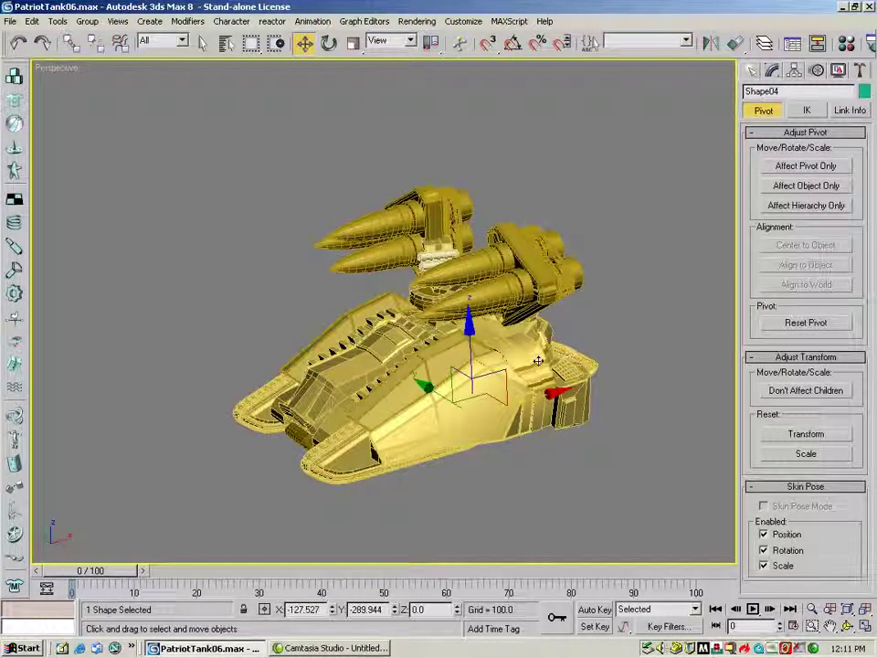
pyautogui.click(513, 333)
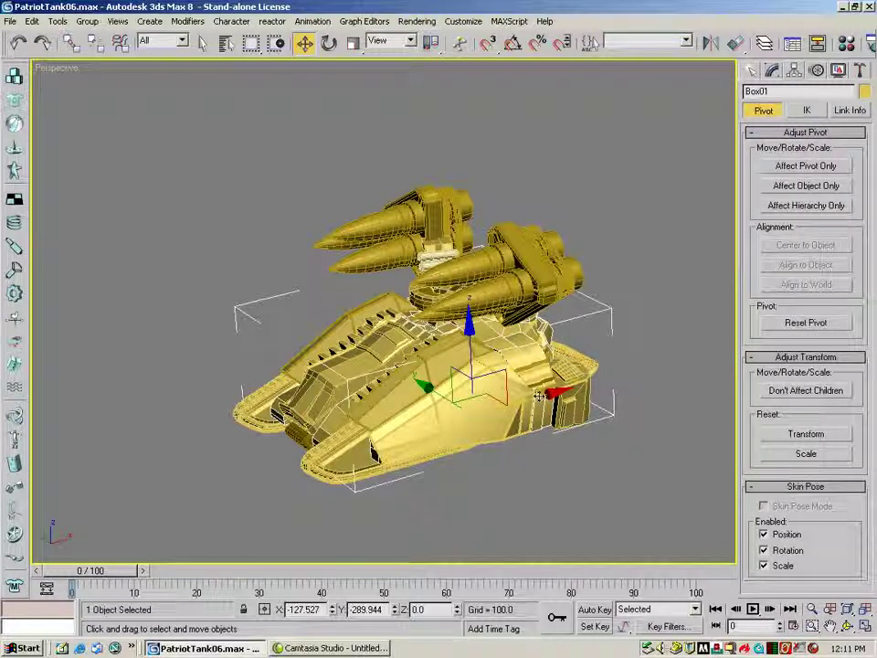
pyautogui.moveTo(539, 394); pyautogui.dragTo(469, 453)
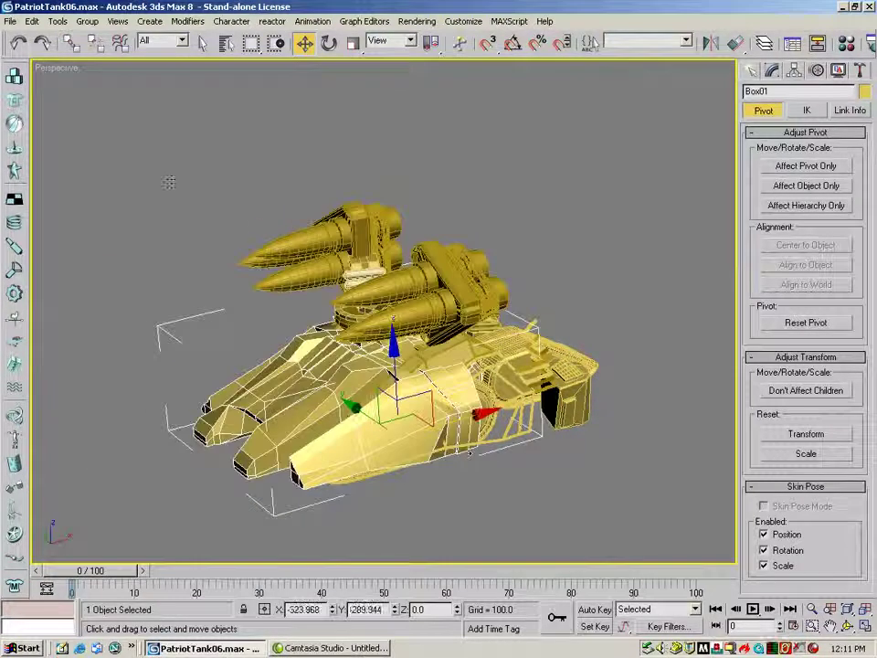
pyautogui.click(19, 43)
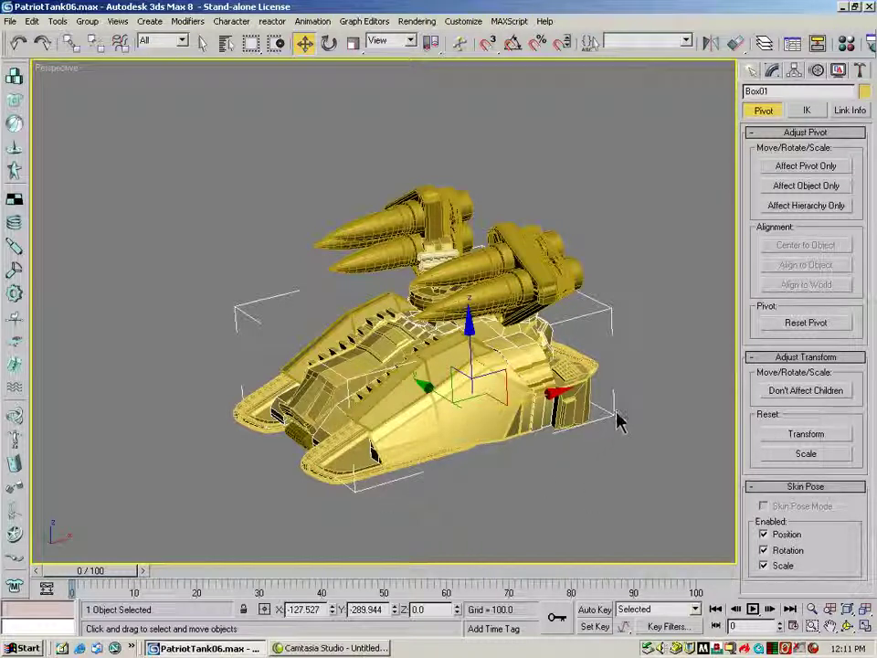
# Step: Select all the tank's lower-body and tread parts except the hull Box01, and link them to Box01
pyautogui.hotkey('ctrl', 'r')
pyautogui.moveTo(340, 280); pyautogui.dragTo(366, 224)
pyautogui.click(203, 43)
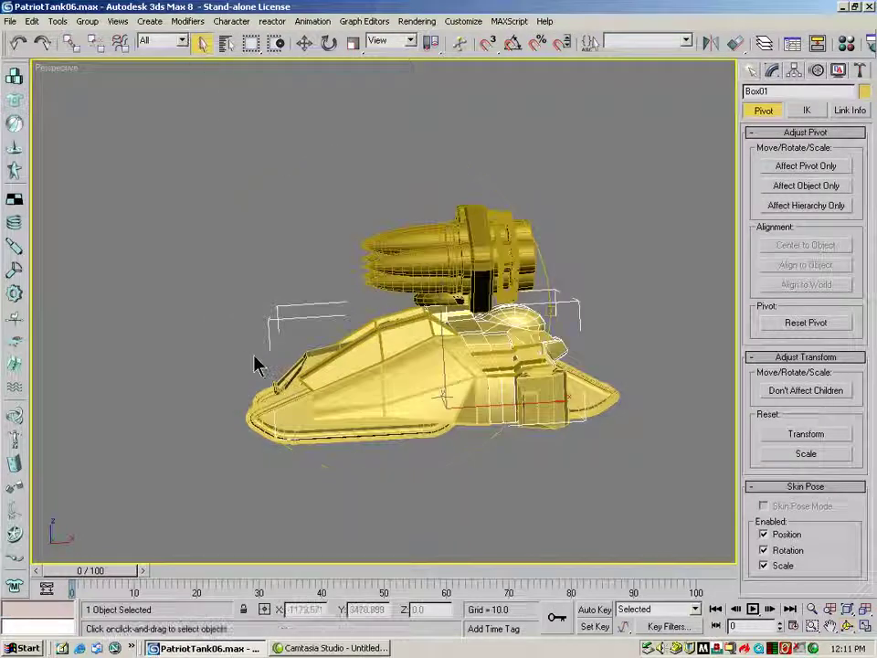
pyautogui.moveTo(375, 487); pyautogui.dragTo(424, 482)
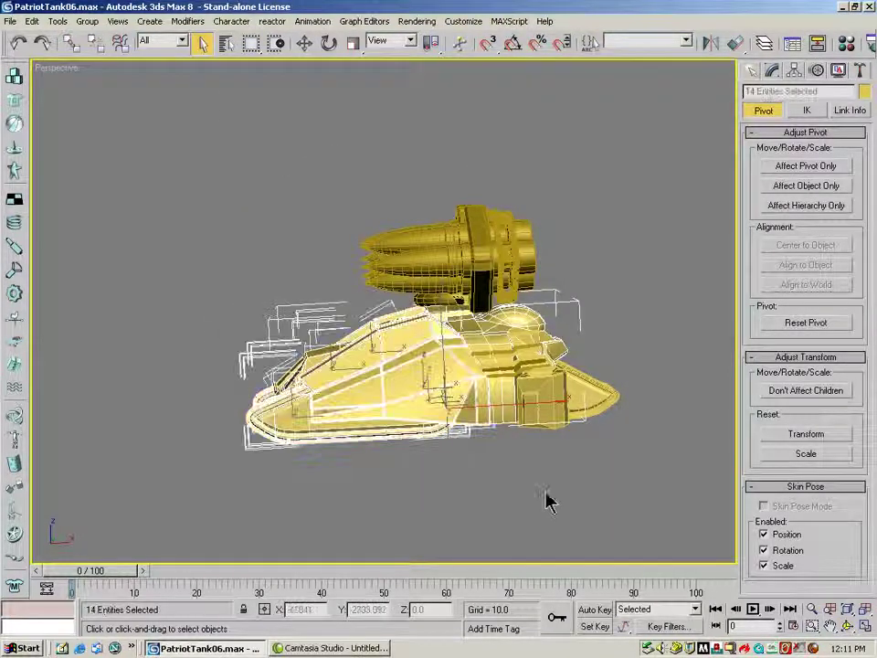
pyautogui.keyDown('ctrl'); pyautogui.moveTo(472, 414); pyautogui.dragTo(472, 414); pyautogui.keyUp('ctrl')
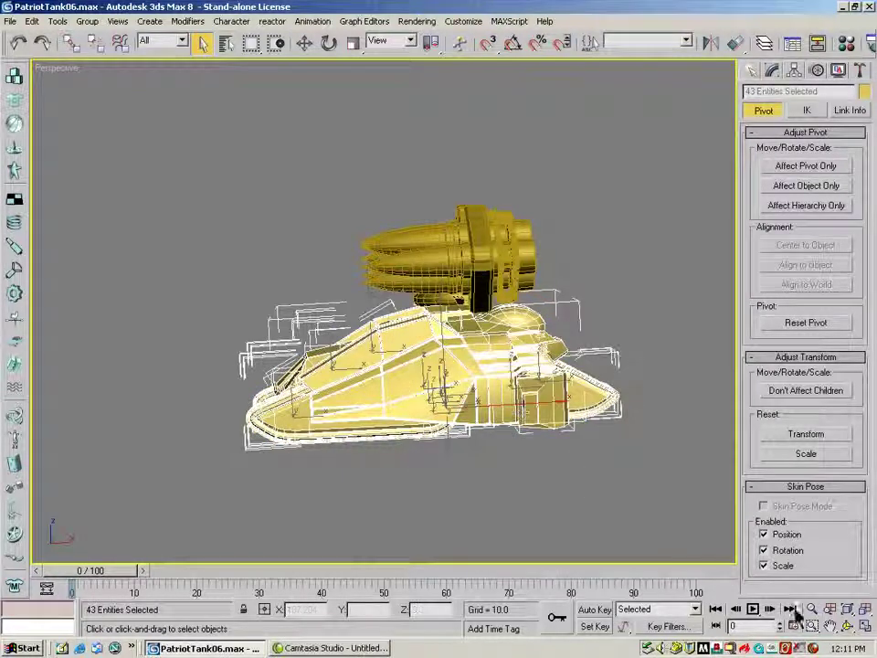
pyautogui.hotkey('ctrl', 'r')
pyautogui.moveTo(549, 365); pyautogui.dragTo(258, 100)
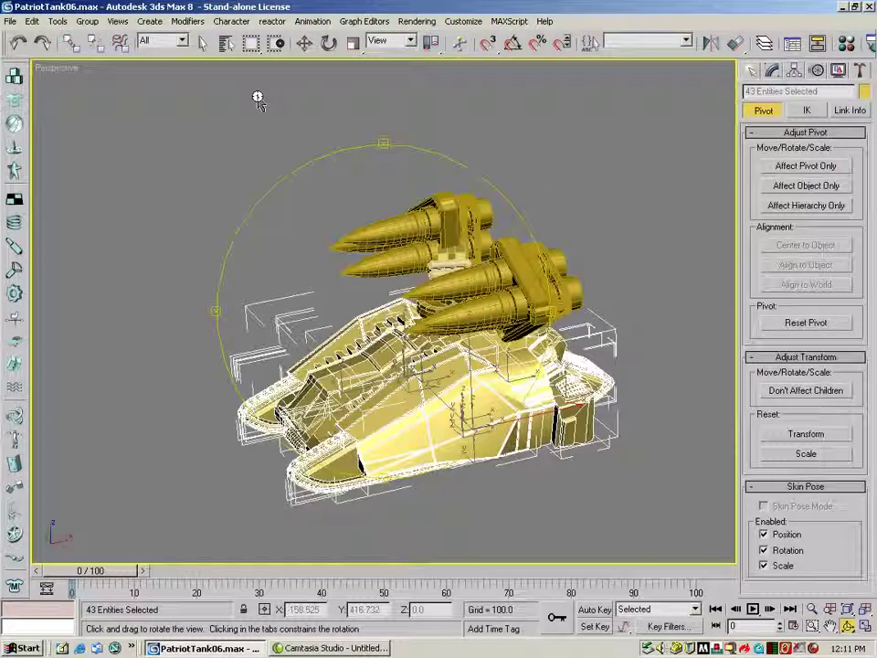
pyautogui.click(202, 42)
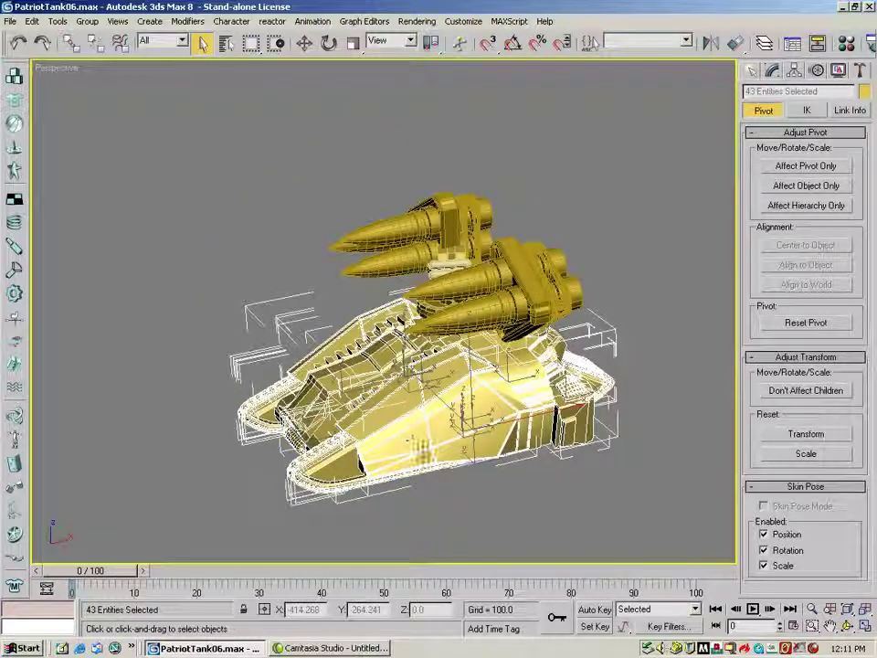
pyautogui.keyDown('alt'); pyautogui.click(530, 434); pyautogui.keyUp('alt')
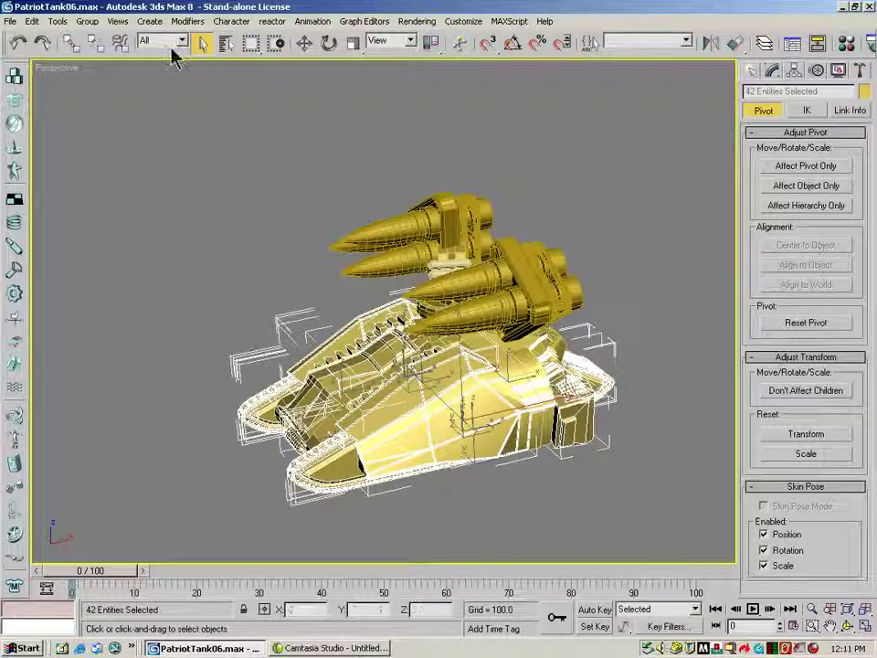
pyautogui.click(72, 43)
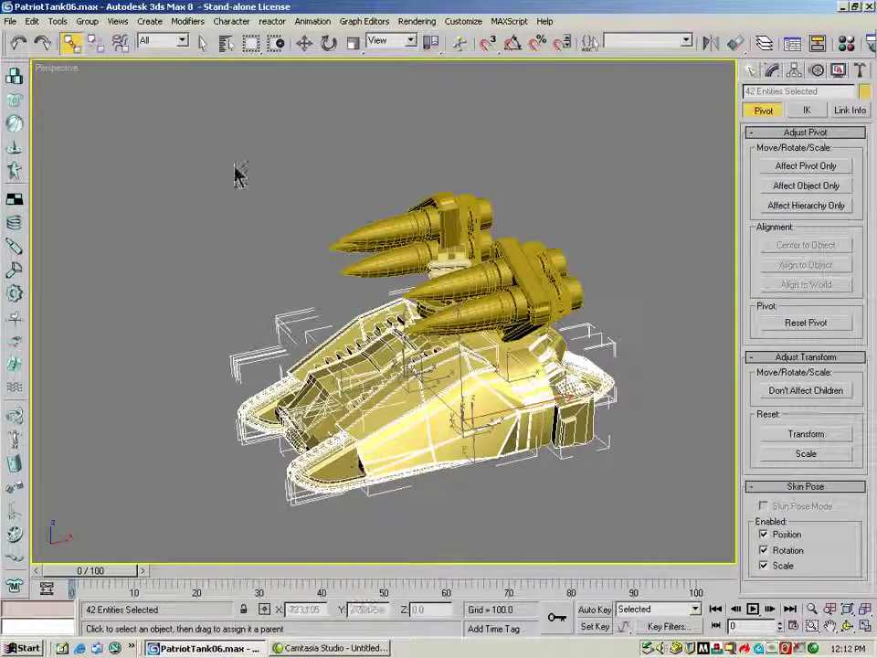
# Step: Link the front tread TREAD01 to the wheel piece inside it, and link that piece to the hull Box01
pyautogui.click(202, 43)
pyautogui.click(454, 311)
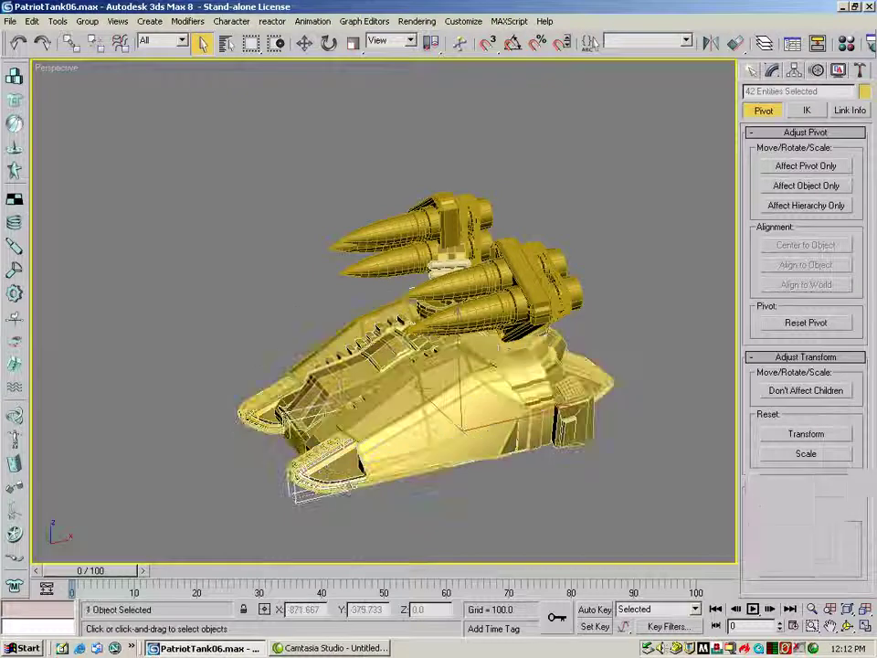
pyautogui.click(300, 495)
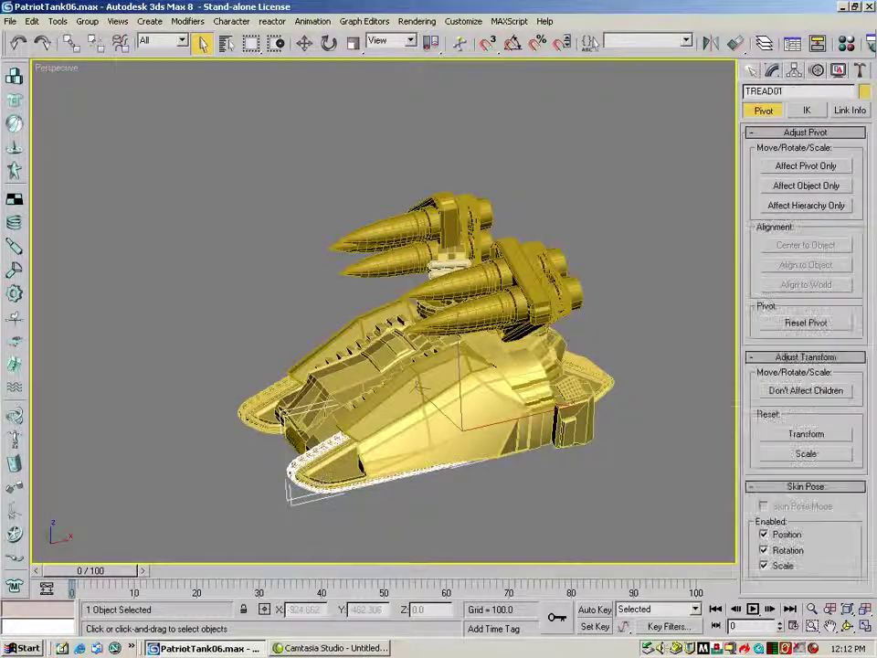
pyautogui.click(71, 42)
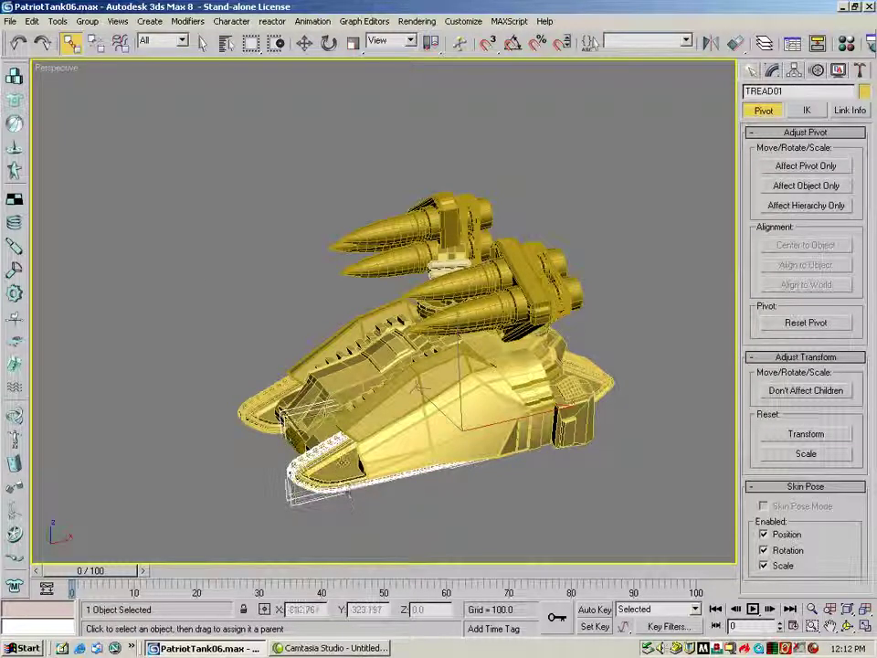
pyautogui.click(343, 471)
pyautogui.moveTo(344, 467); pyautogui.dragTo(335, 420)
# Step: Link the other front tread TREAD02 to its inner piece Cylinder03, and link Cylinder03 to the hull Box01
pyautogui.click(255, 402)
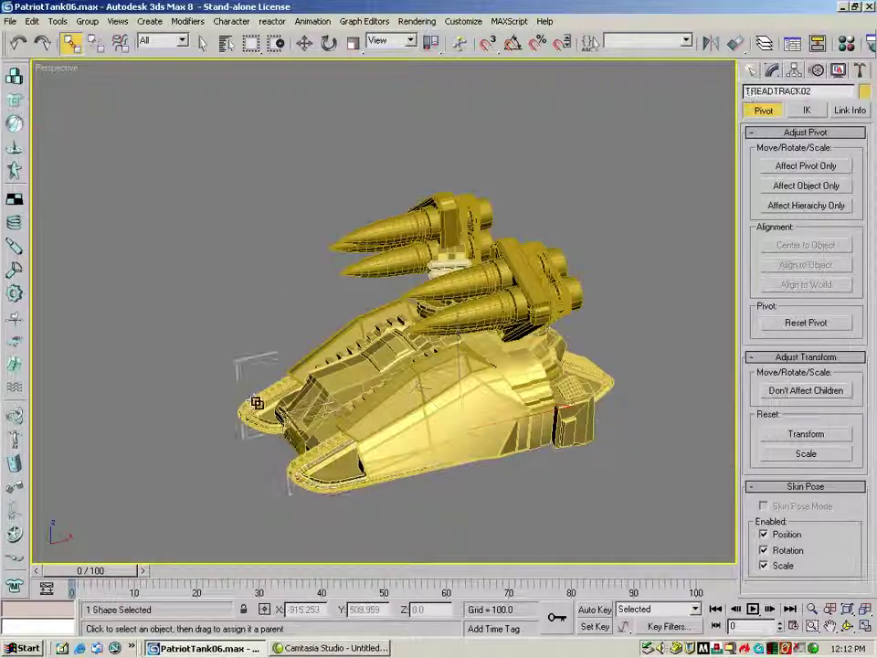
pyautogui.click(256, 403)
pyautogui.moveTo(256, 397); pyautogui.dragTo(268, 426)
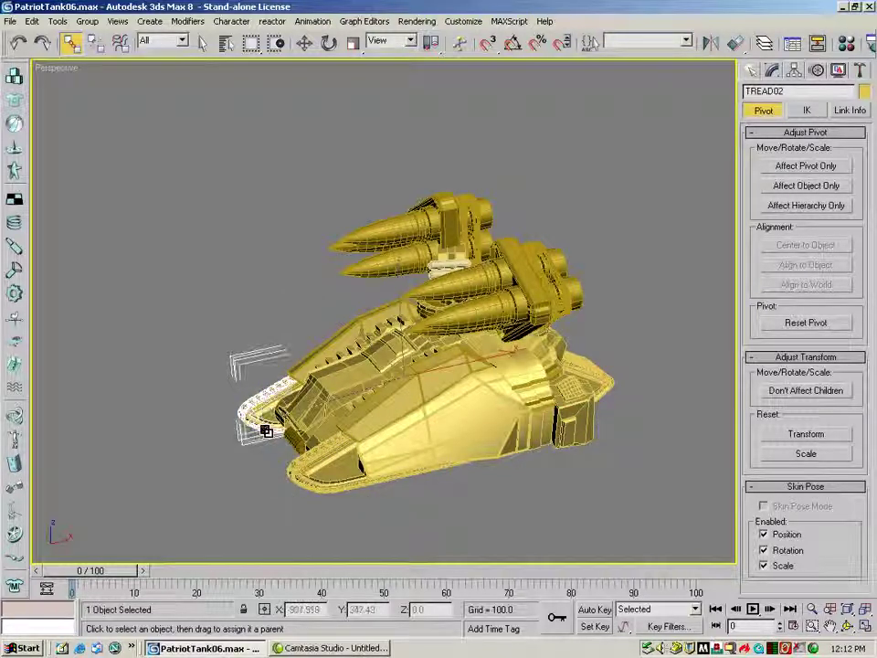
pyautogui.click(269, 419)
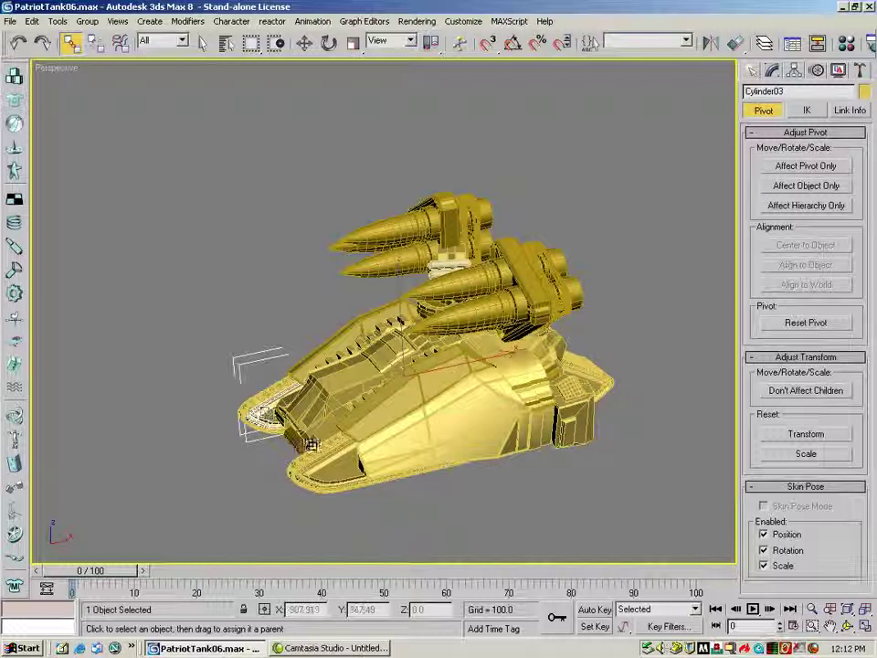
pyautogui.moveTo(331, 424); pyautogui.dragTo(360, 479)
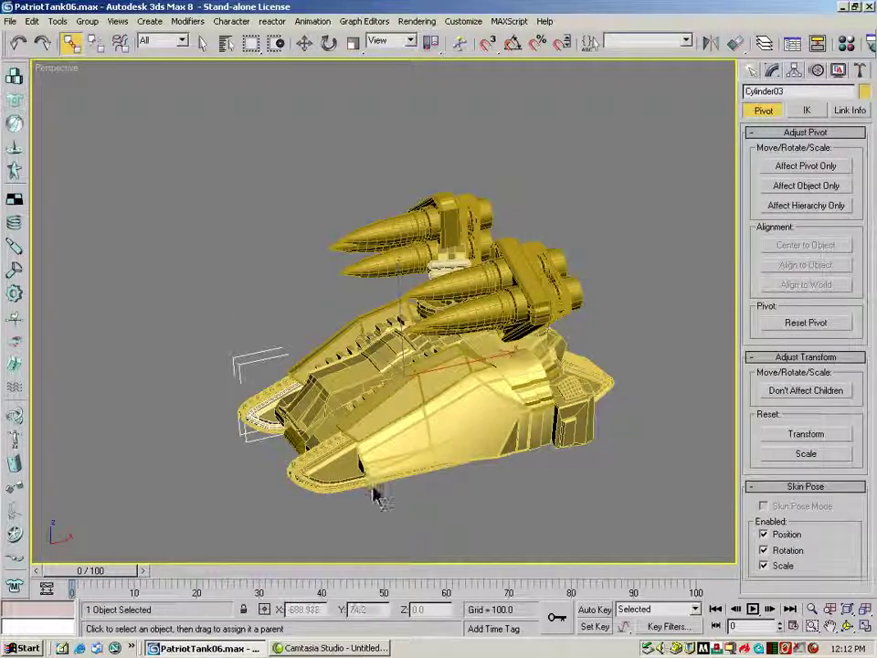
# Step: Link the rear tread BACKTREAD01 to its inner piece Cylinder04, and link Cylinder04 to the hull Box01
pyautogui.click(847, 626)
pyautogui.moveTo(362, 284); pyautogui.dragTo(235, 149)
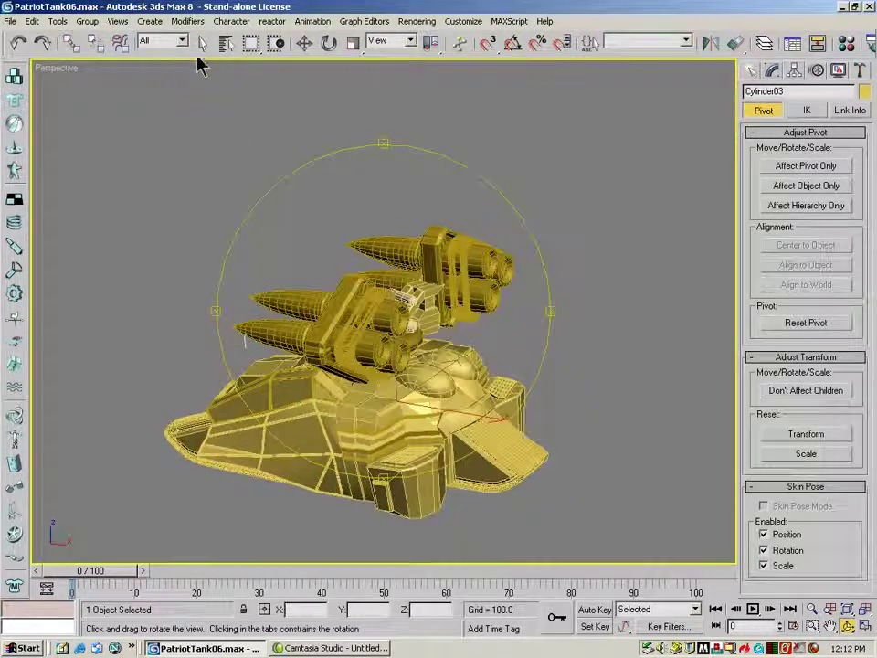
pyautogui.click(201, 42)
pyautogui.click(521, 454)
pyautogui.click(494, 436)
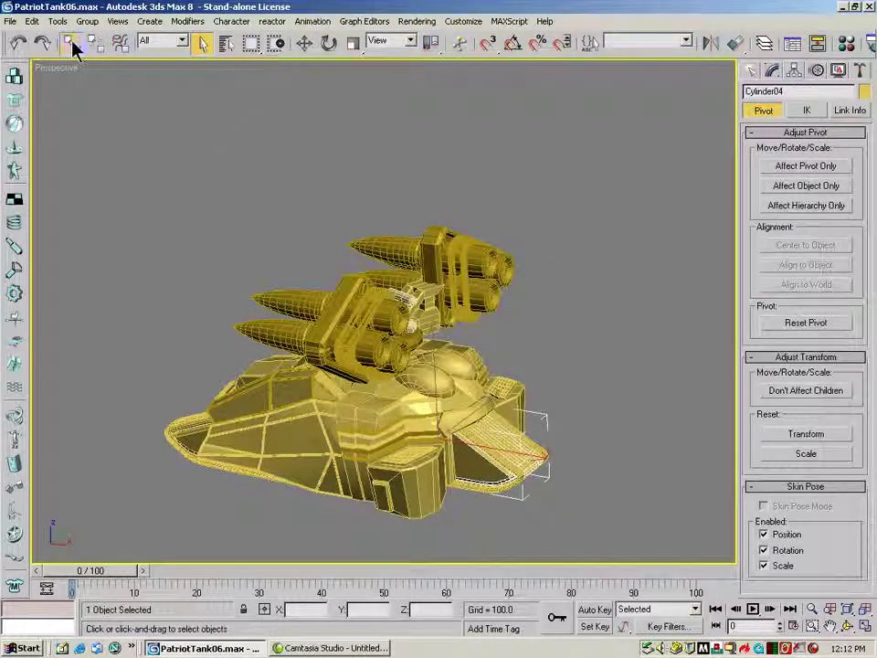
pyautogui.click(71, 43)
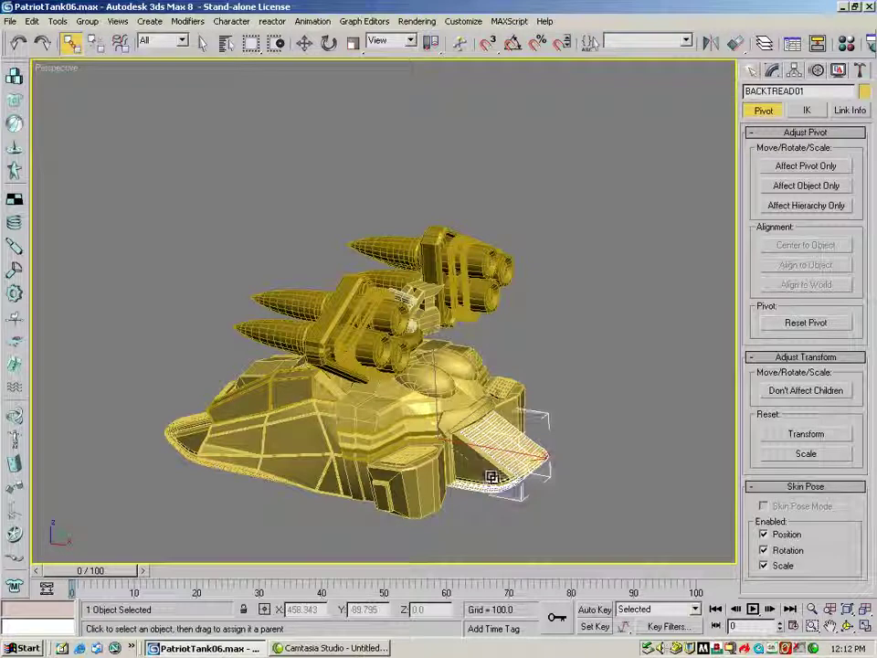
pyautogui.click(480, 465)
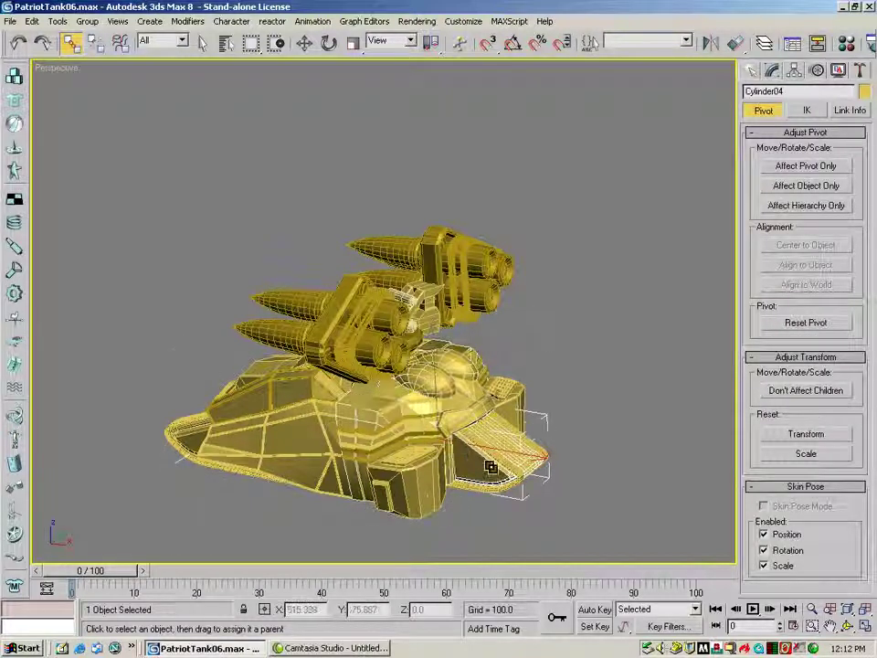
# Step: Select the tank's front hatch Box04, test its rotation around the current pivot, and undo the rotation
pyautogui.hotkey('ctrl', 'r')
pyautogui.moveTo(278, 304); pyautogui.dragTo(485, 407)
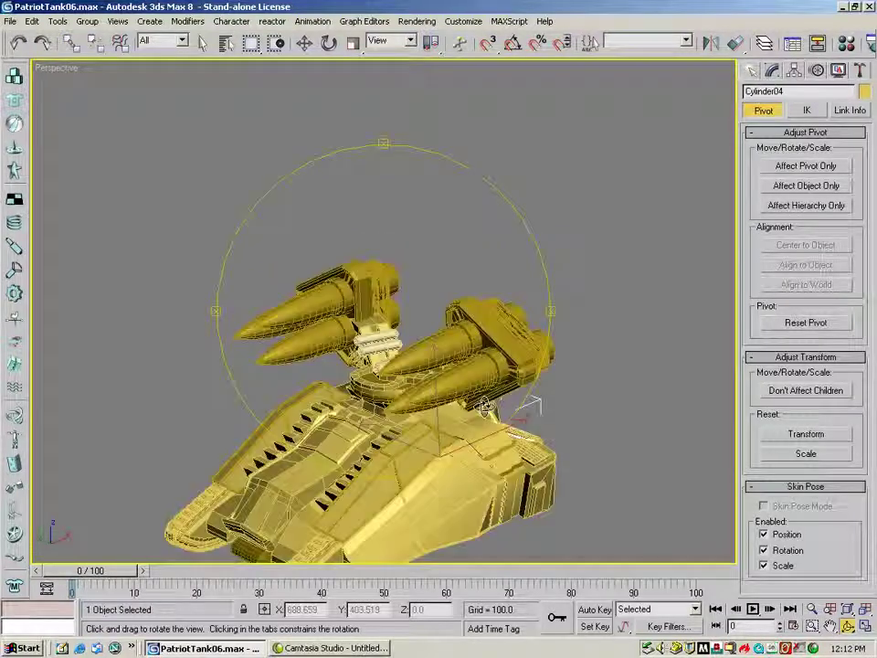
pyautogui.click(334, 446)
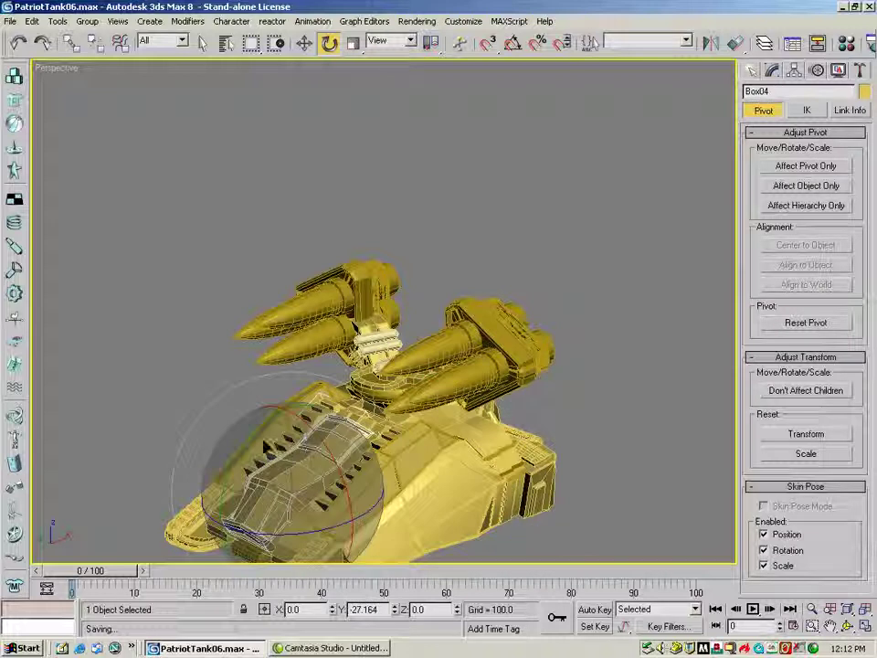
pyautogui.click(847, 610)
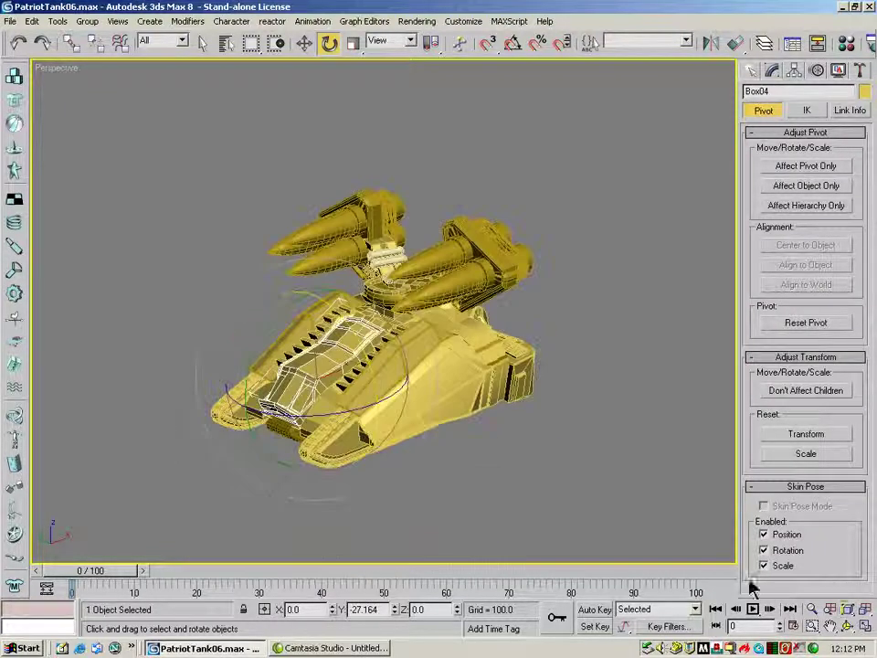
pyautogui.moveTo(280, 312)
pyautogui.mouseDown()
pyautogui.moveTo(286, 340)
pyautogui.moveTo(284, 316)
pyautogui.moveTo(285, 327)
pyautogui.mouseUp()
pyautogui.click(28, 44)
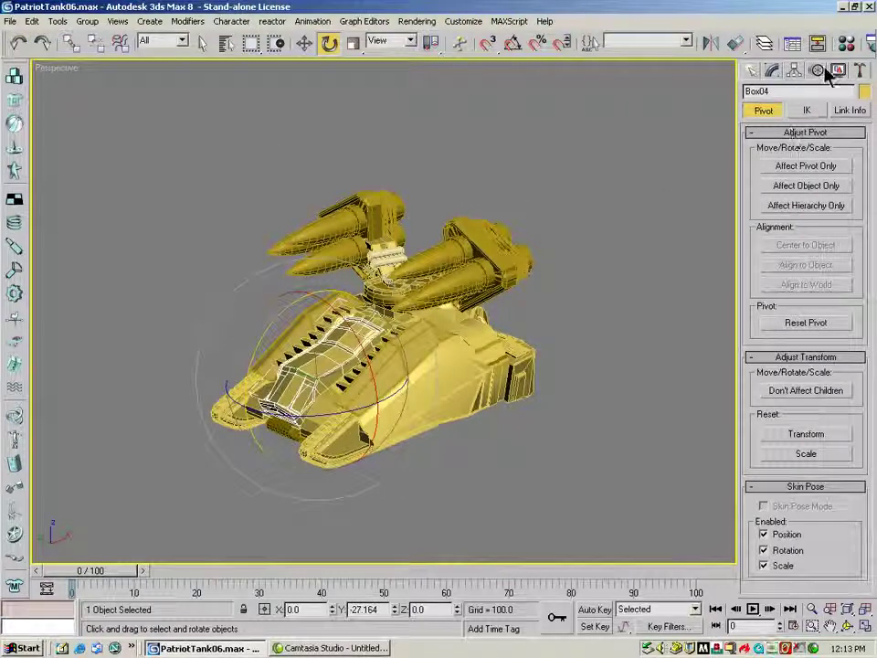
# Step: Turn on Affect Pivot Only for Box04 and show the tank in the Front view as Wireframe
pyautogui.click(813, 166)
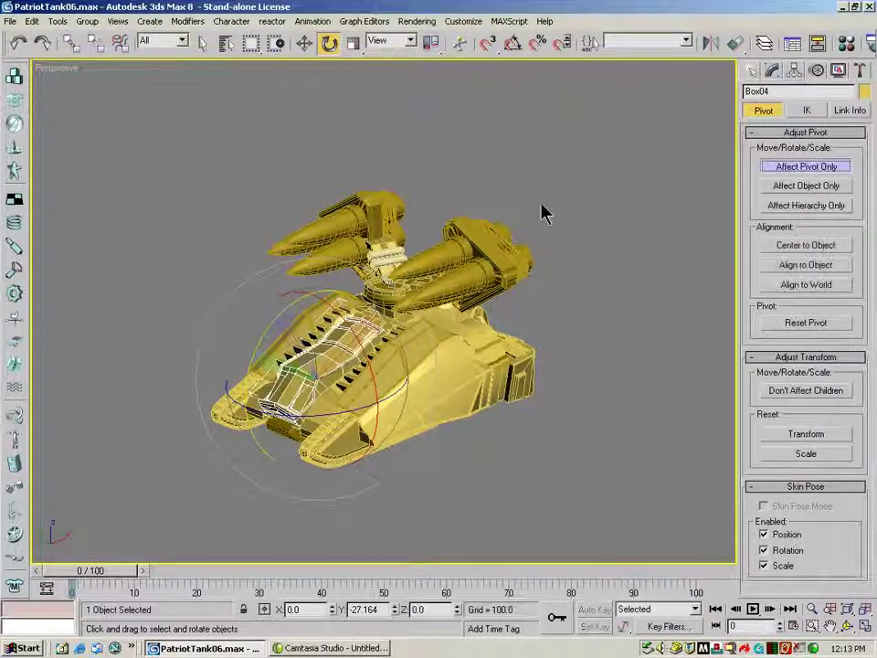
pyautogui.press('w')
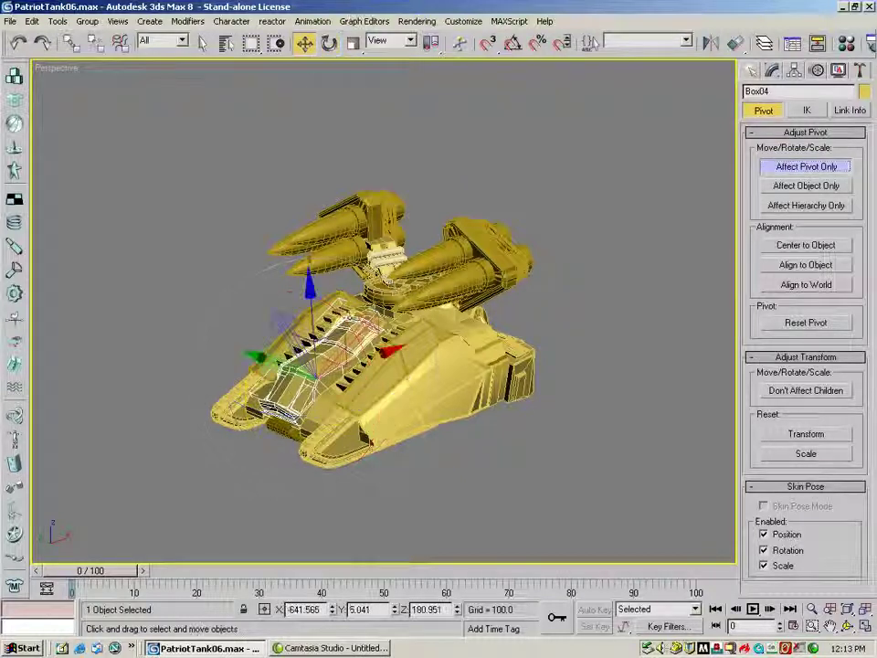
pyautogui.press('f')
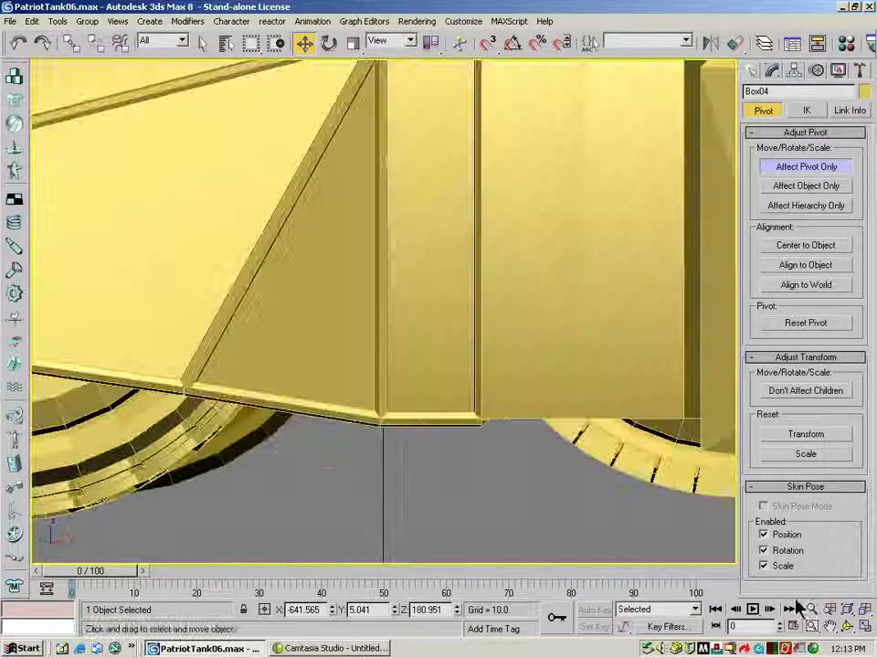
pyautogui.click(815, 614)
pyautogui.moveTo(362, 372); pyautogui.dragTo(377, 486)
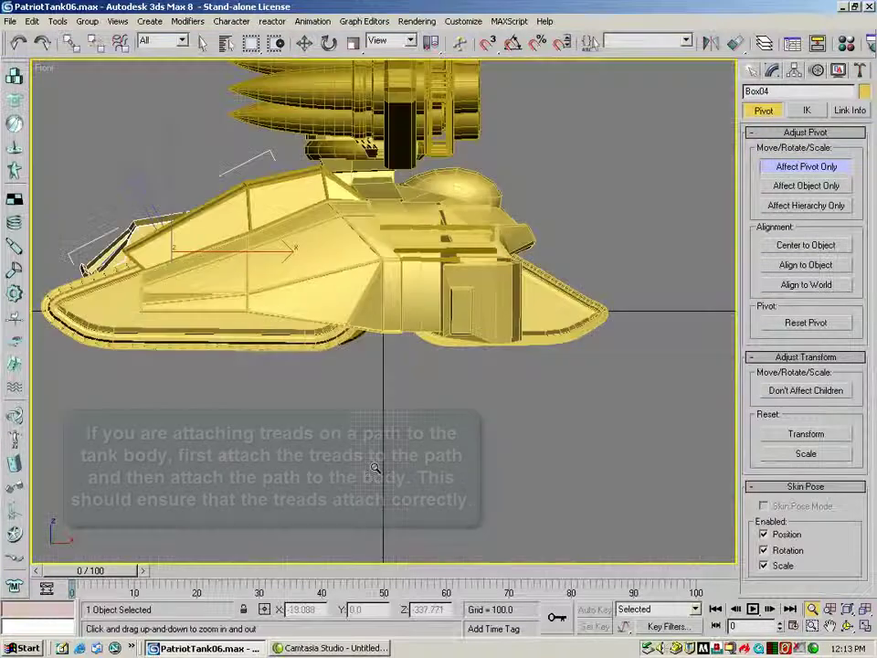
pyautogui.rightClick(44, 70)
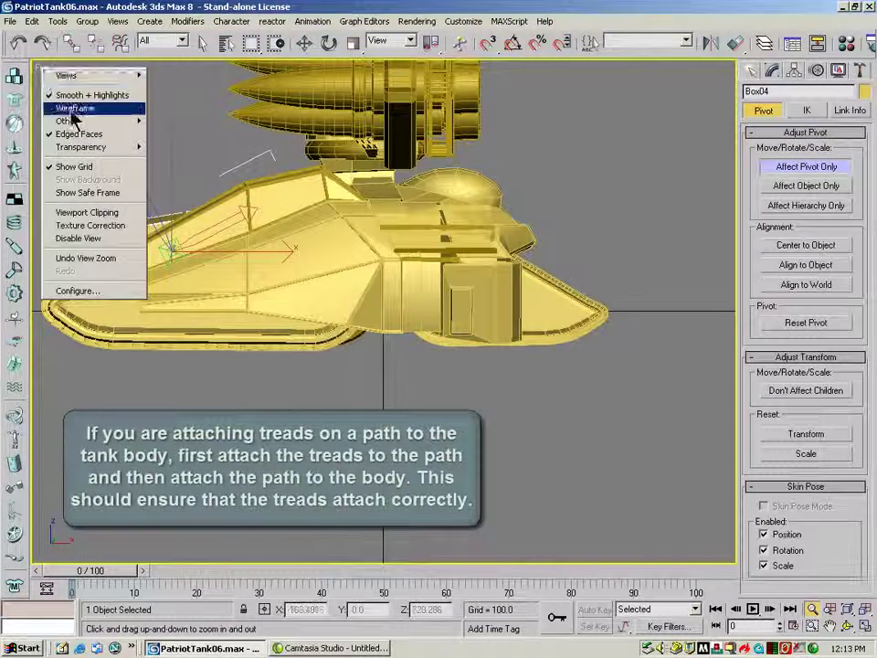
pyautogui.click(71, 108)
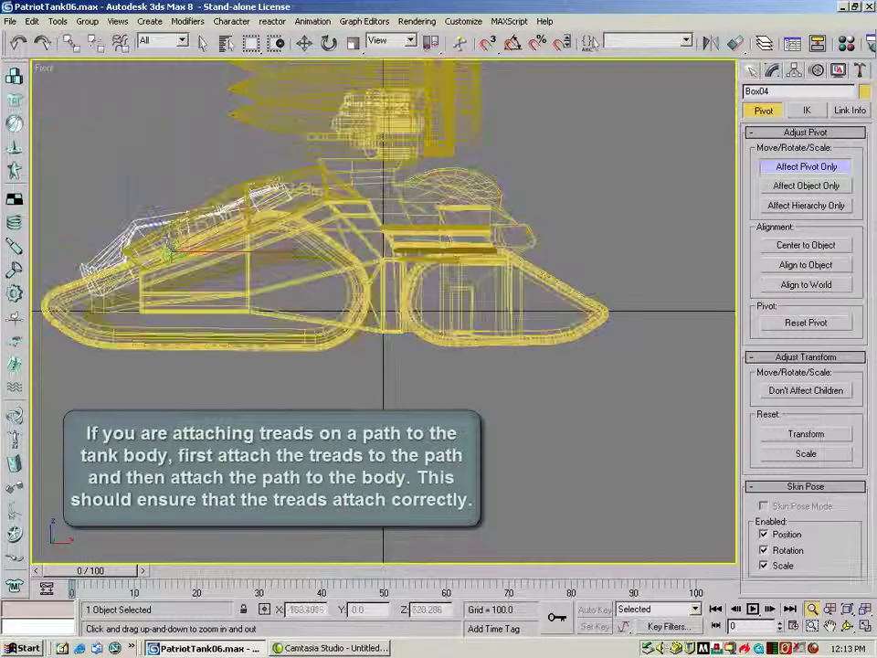
# Step: Move Box04's pivot to the hatch's upper rear end, at about X -320 and Z 349, and leave pivot editing
pyautogui.click(304, 43)
pyautogui.moveTo(285, 239); pyautogui.dragTo(355, 237)
pyautogui.moveTo(273, 187); pyautogui.dragTo(273, 129)
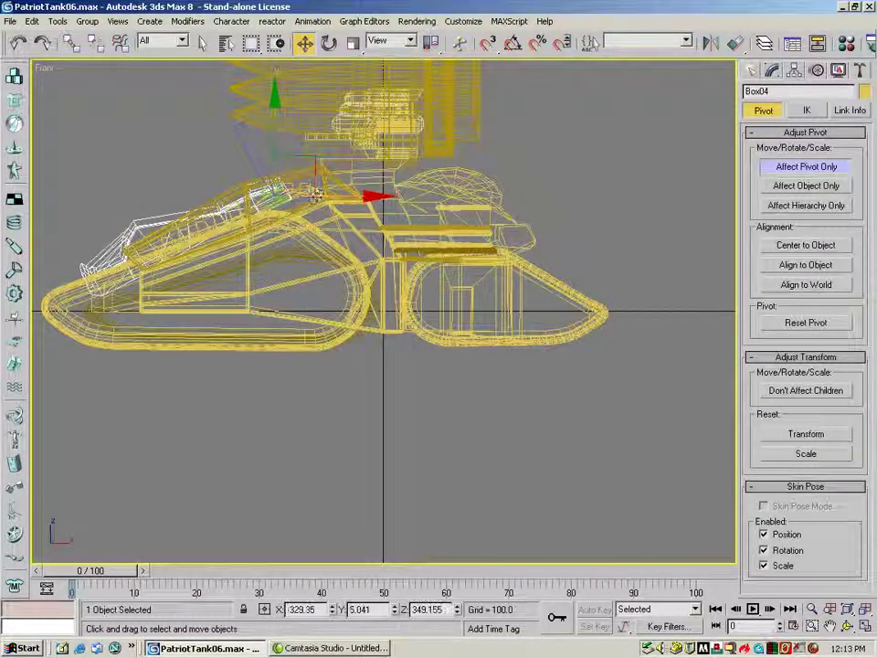
pyautogui.moveTo(324, 190); pyautogui.dragTo(327, 189)
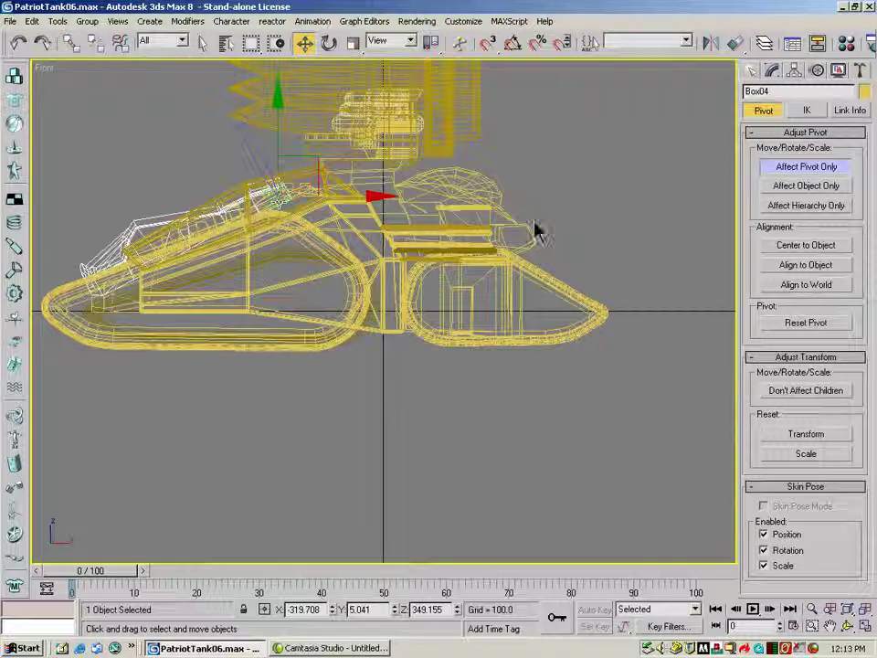
pyautogui.click(800, 170)
# Step: Test-rotate the hatch Box04 around its repositioned pivot in the Front view, and undo the rotation
pyautogui.click(329, 43)
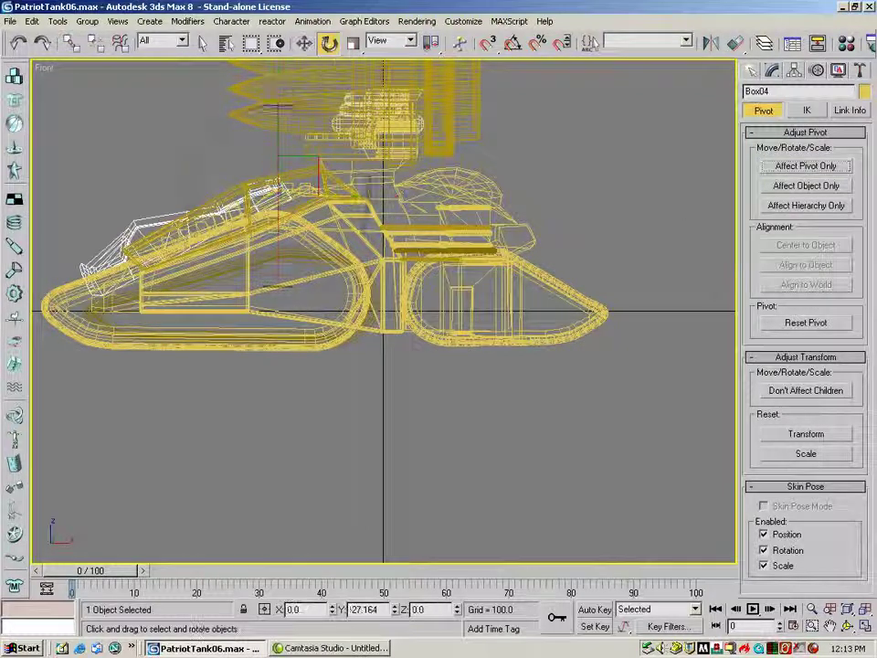
pyautogui.moveTo(314, 113); pyautogui.dragTo(361, 177)
pyautogui.click(19, 43)
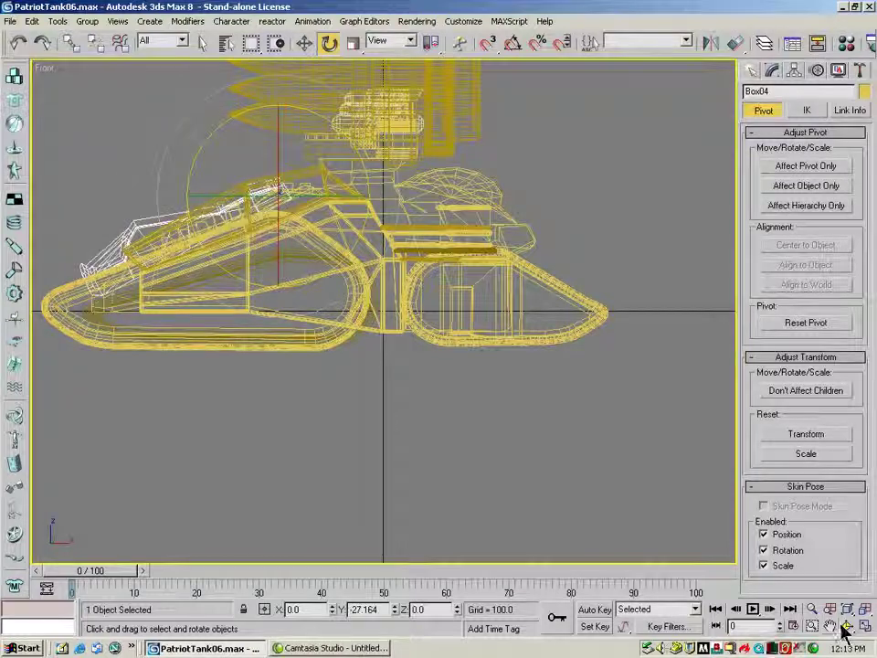
# Step: In the Perspective view, move the hull Box01 with its linked parts along X to about -5
pyautogui.press('p')
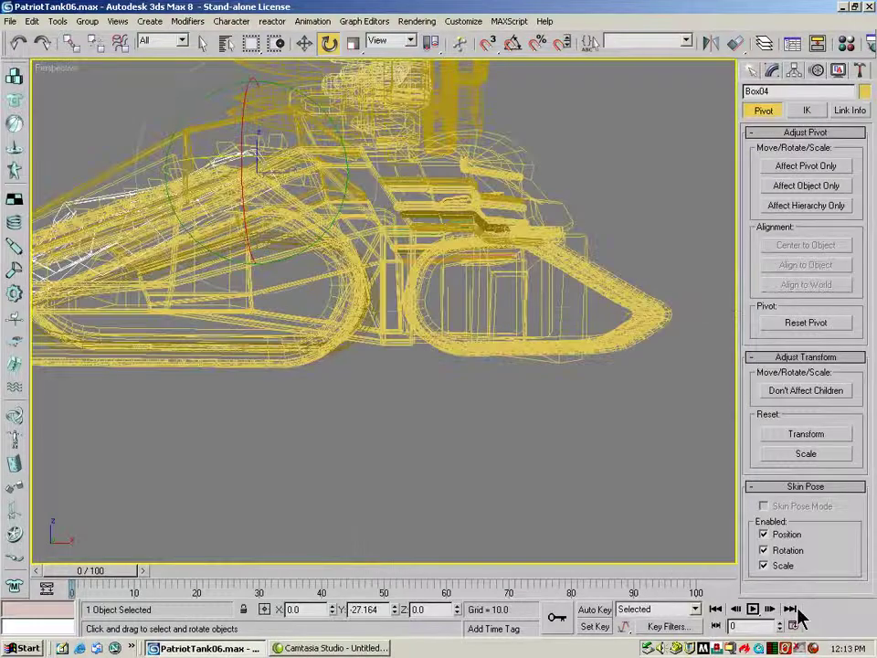
pyautogui.press('0')
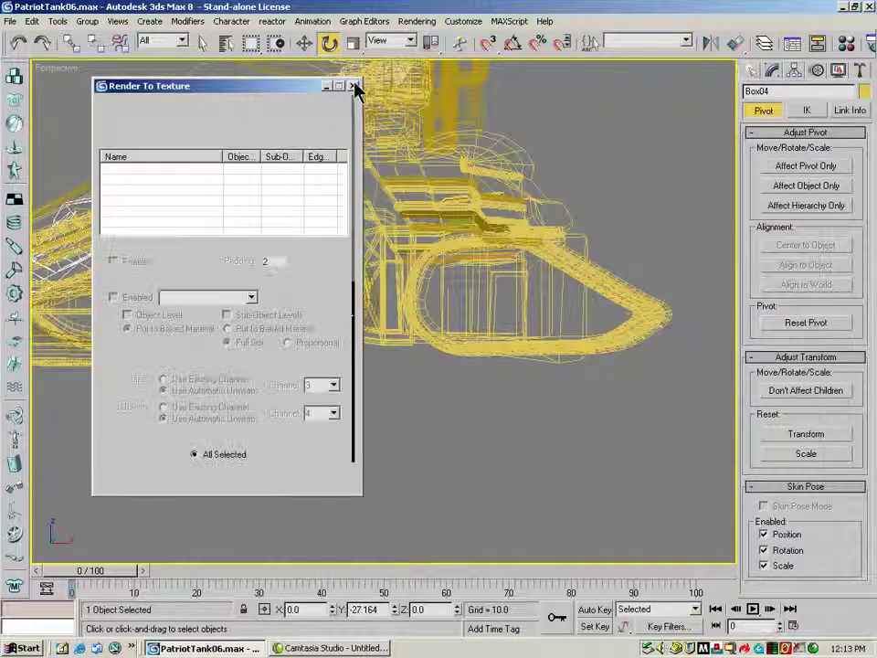
pyautogui.click(356, 87)
pyautogui.hotkey('ctrl', 'r')
pyautogui.moveTo(556, 458); pyautogui.dragTo(327, 237)
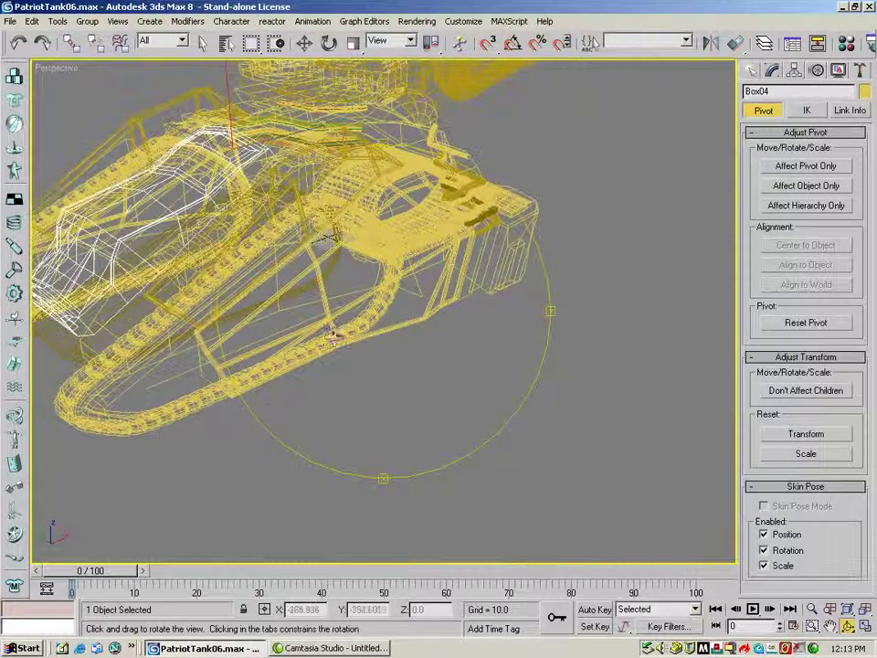
pyautogui.click(830, 626)
pyautogui.moveTo(316, 286); pyautogui.dragTo(425, 356)
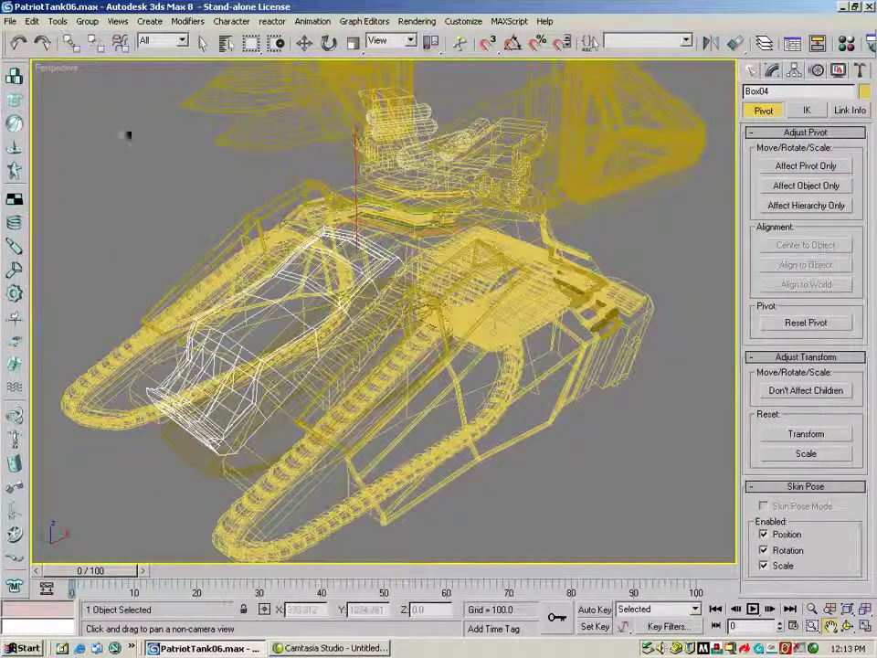
pyautogui.click(202, 43)
pyautogui.click(406, 249)
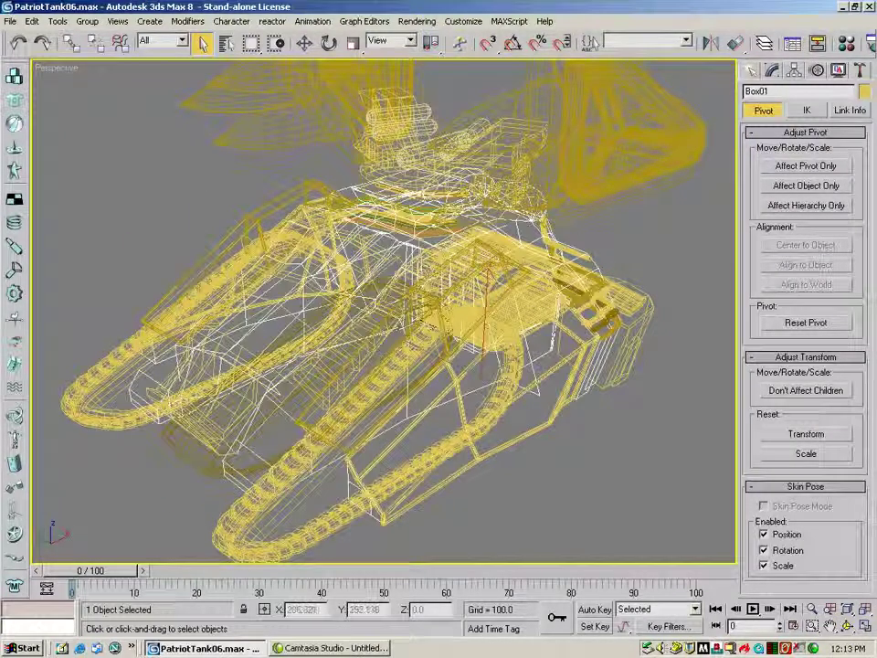
pyautogui.click(305, 43)
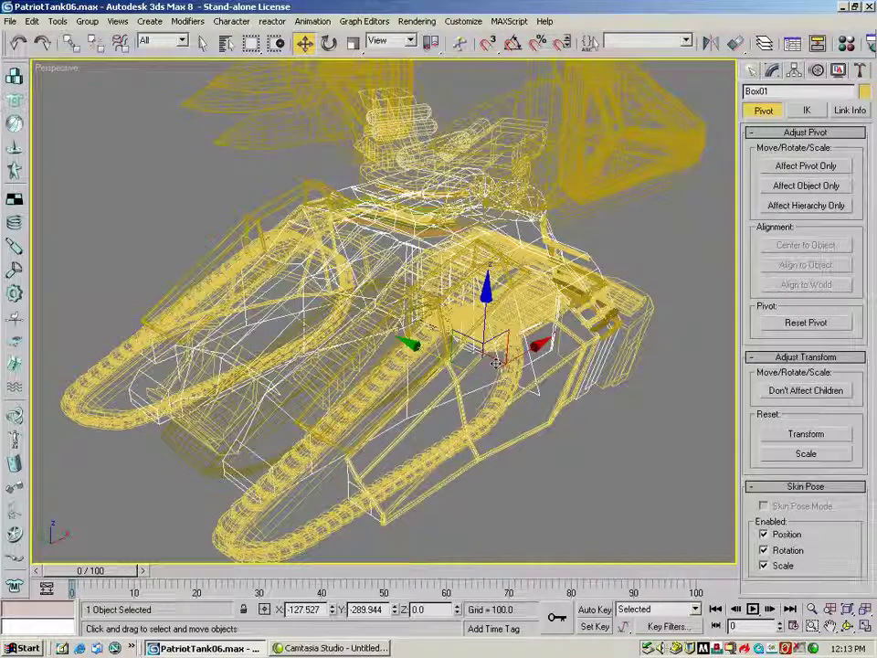
pyautogui.moveTo(521, 354); pyautogui.dragTo(566, 344)
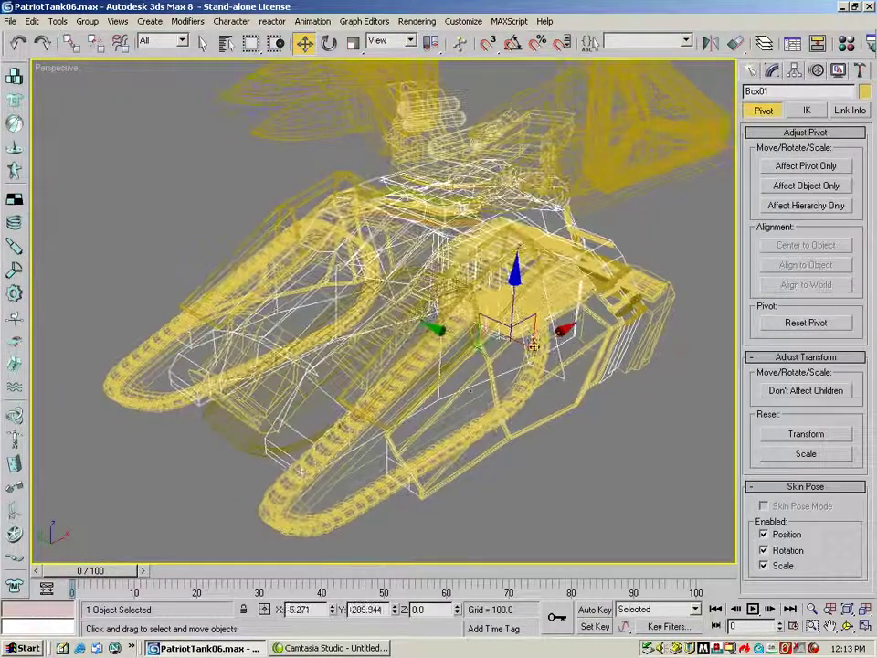
# Step: Test-rotate the front tread's inner piece Cylinder02 together with its linked tread, and undo the rotation
pyautogui.click(313, 506)
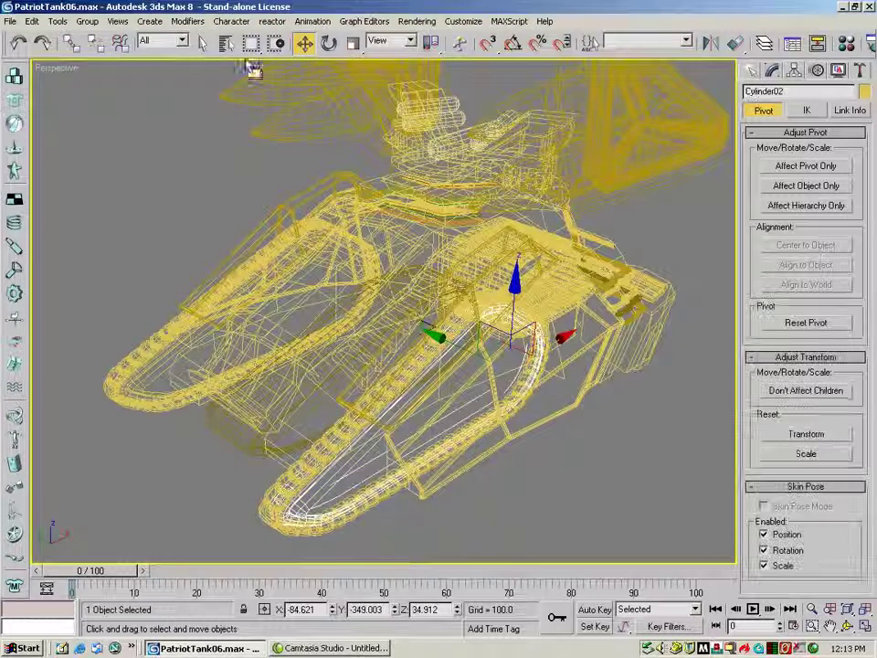
pyautogui.click(329, 44)
pyautogui.moveTo(475, 330)
pyautogui.mouseDown()
pyautogui.moveTo(479, 318)
pyautogui.moveTo(475, 326)
pyautogui.mouseUp()
pyautogui.click(18, 46)
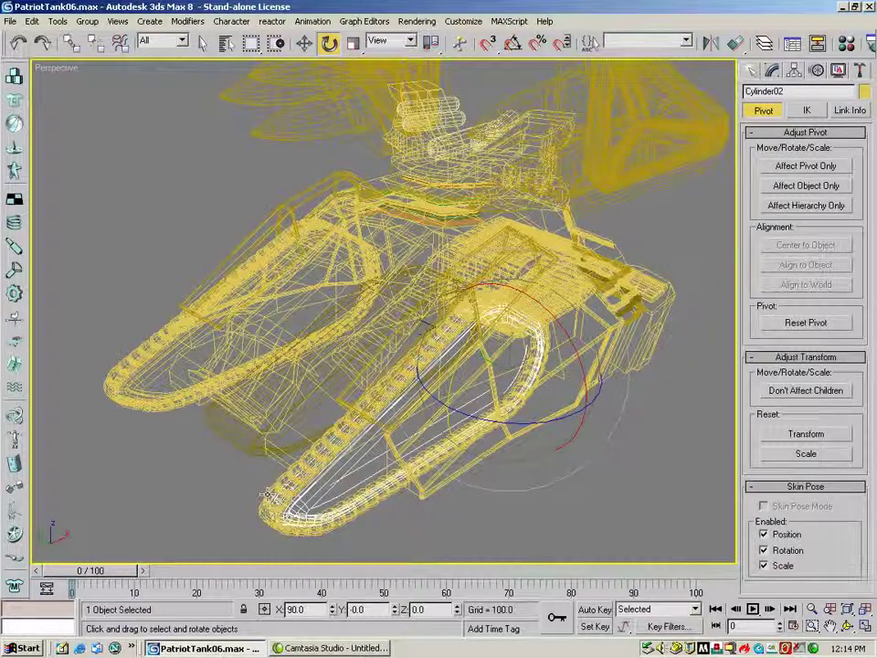
# Step: Select the hatch Box04, test its rotation in the Perspective view, and undo the rotation
pyautogui.click(407, 384)
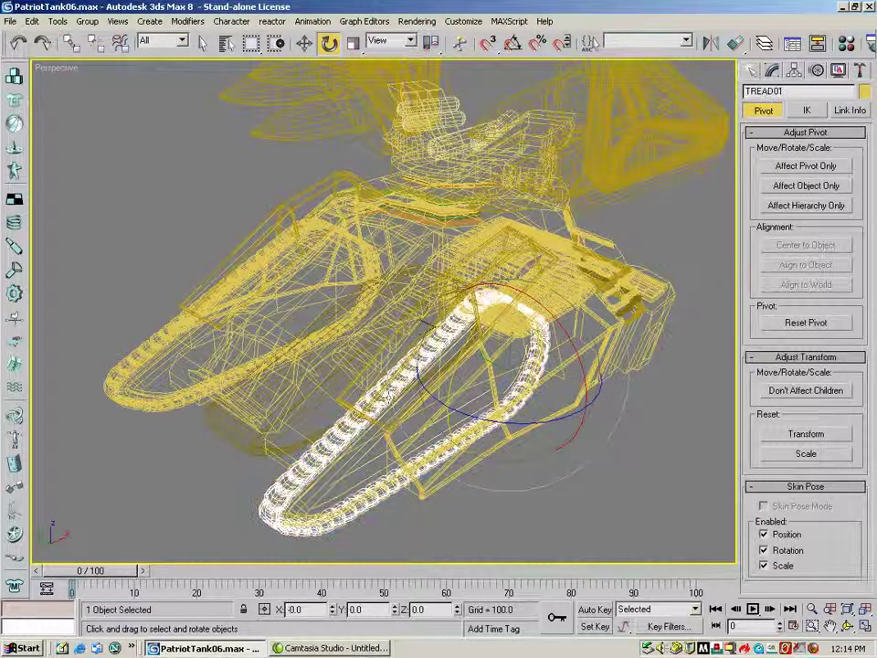
pyautogui.click(329, 387)
pyautogui.click(417, 236)
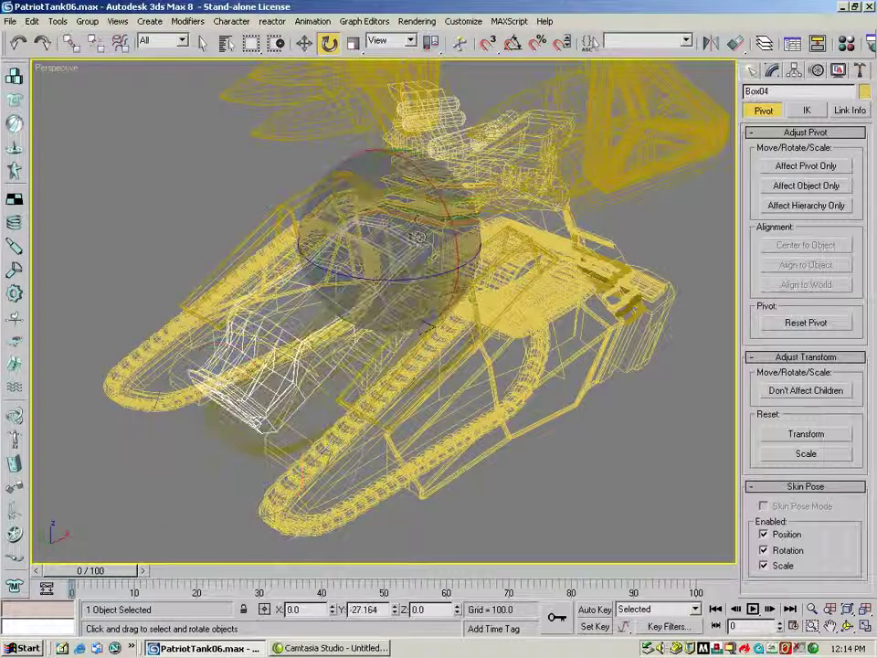
pyautogui.moveTo(355, 178); pyautogui.dragTo(357, 170)
pyautogui.click(18, 44)
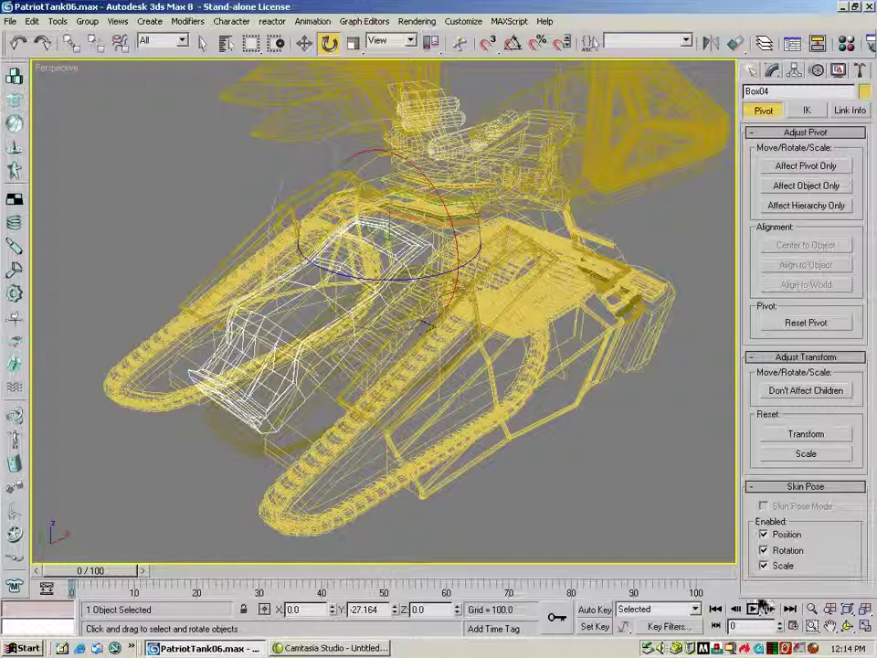
# Step: Frame the whole tank and set the Perspective view back to Smooth + Highlights shading
pyautogui.click(830, 626)
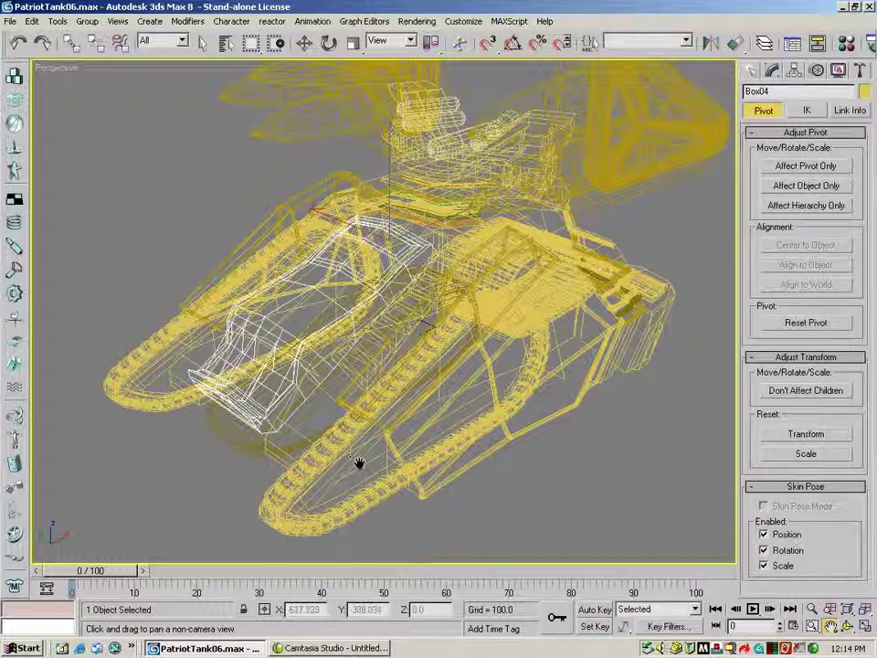
pyautogui.click(812, 609)
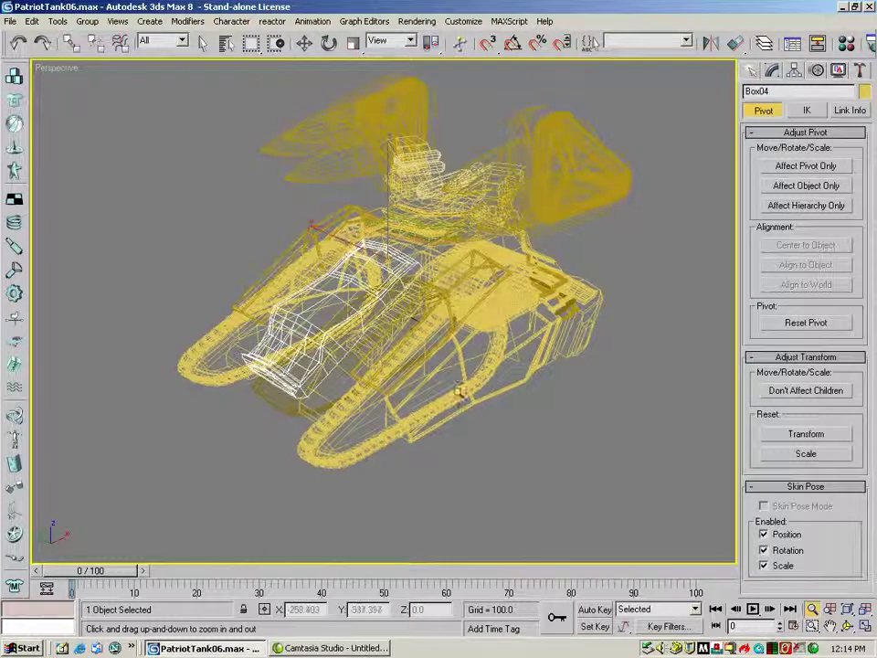
pyautogui.click(305, 44)
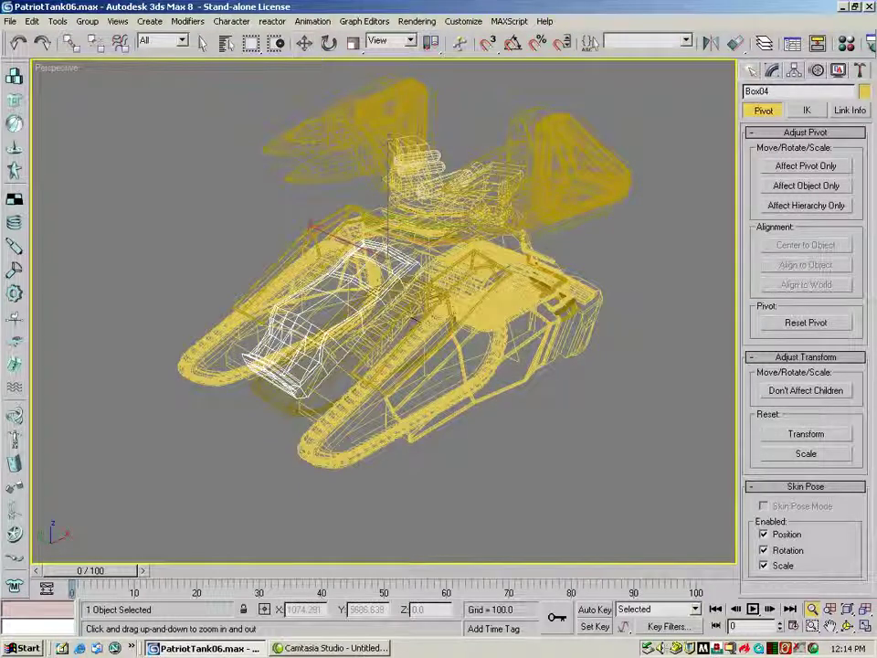
pyautogui.rightClick(46, 70)
pyautogui.click(82, 96)
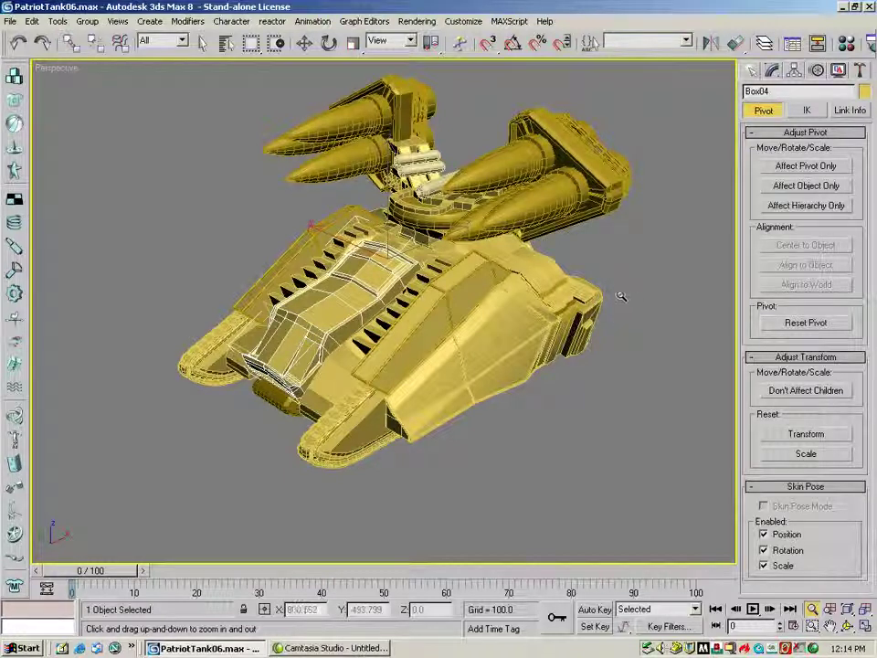
# Step: Attach the surrounding missile pod to missle 05 using Editable Poly's Attach, and undo the attachment
pyautogui.click(305, 43)
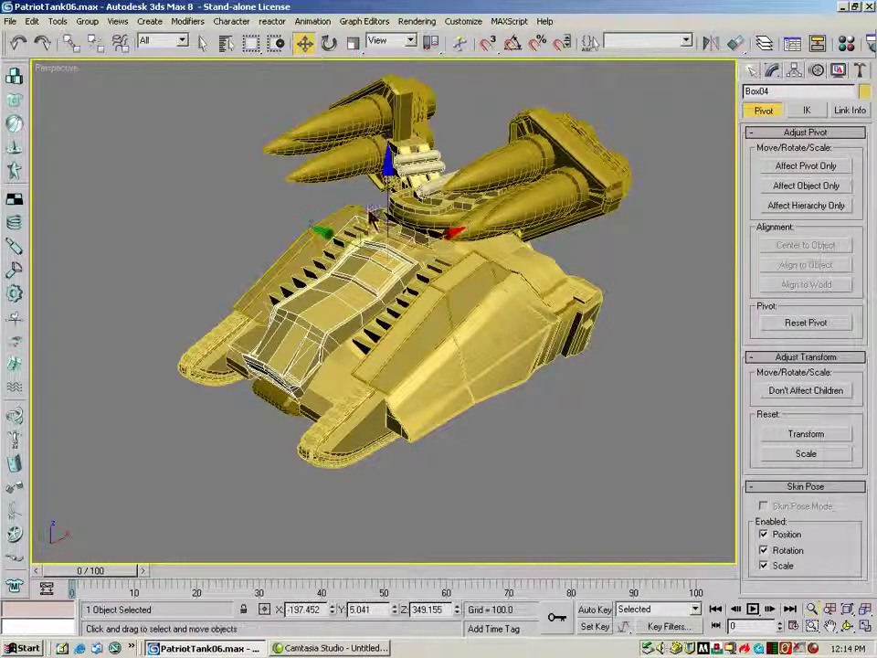
pyautogui.click(551, 194)
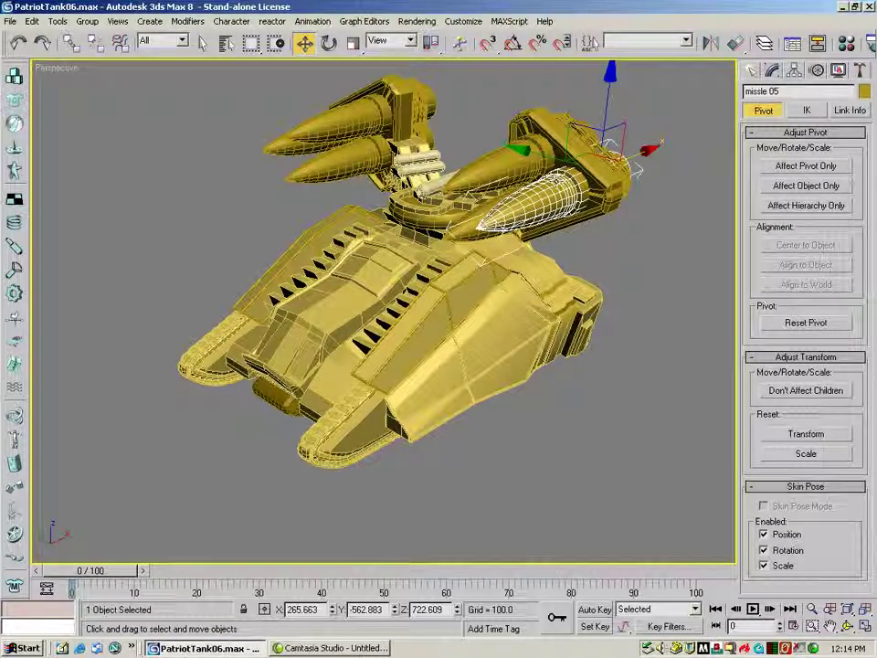
pyautogui.click(752, 70)
pyautogui.click(773, 71)
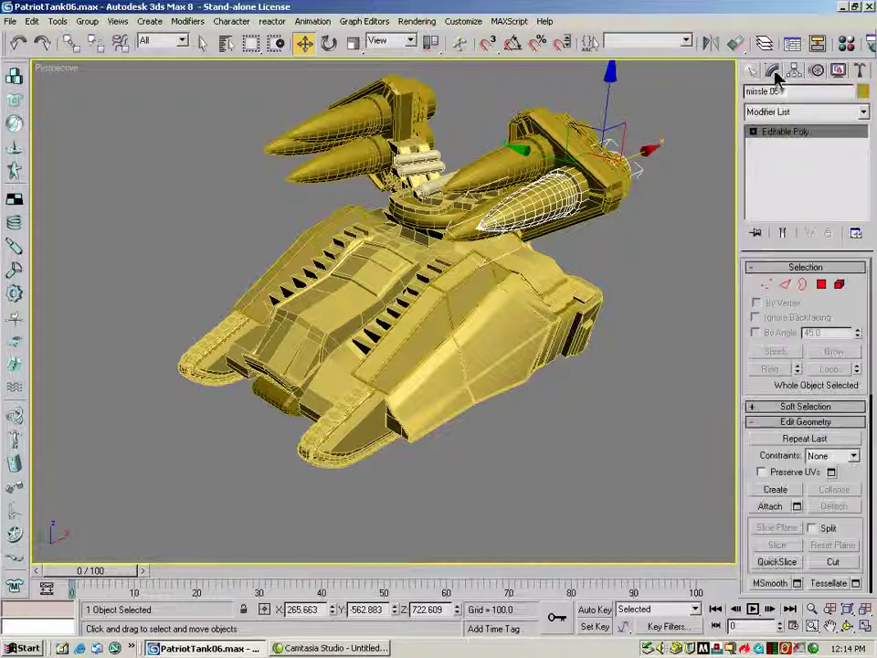
pyautogui.moveTo(818, 299); pyautogui.dragTo(722, 270)
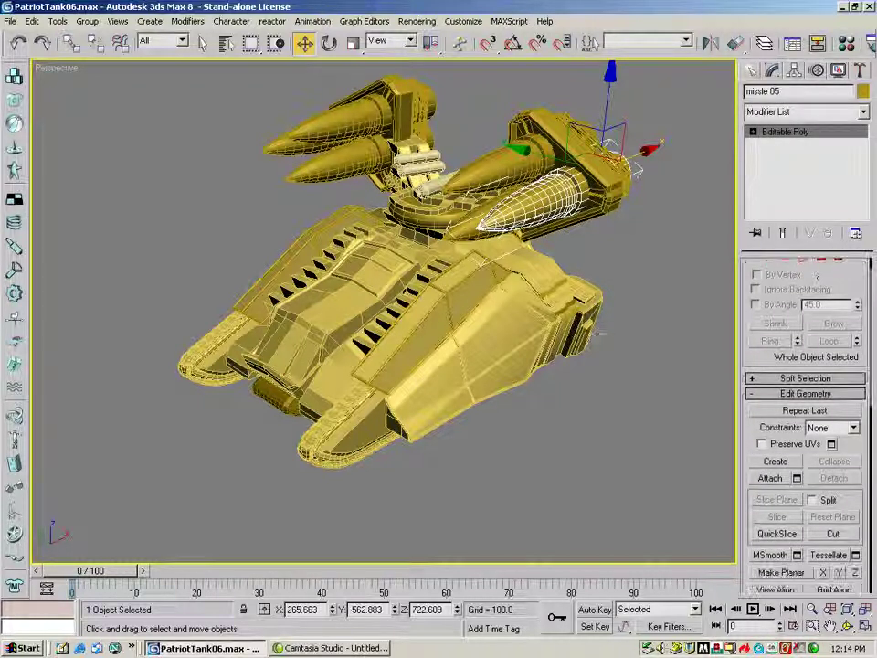
pyautogui.click(771, 478)
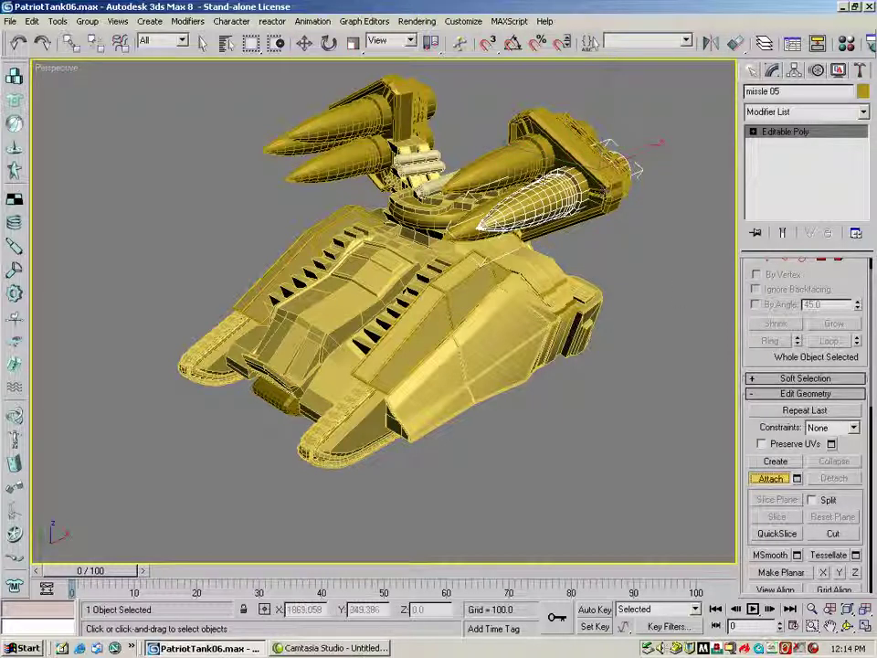
pyautogui.click(599, 193)
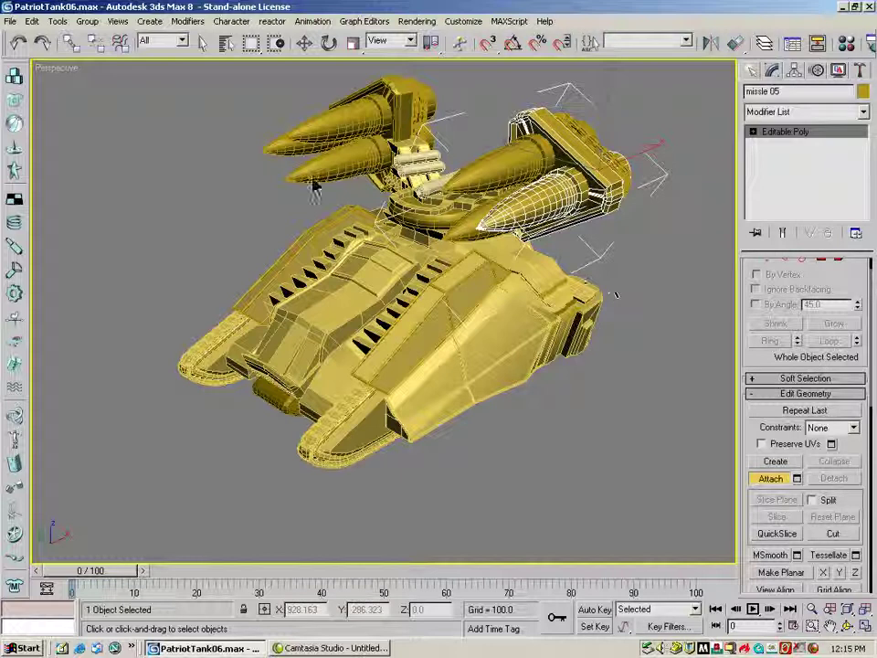
pyautogui.click(18, 42)
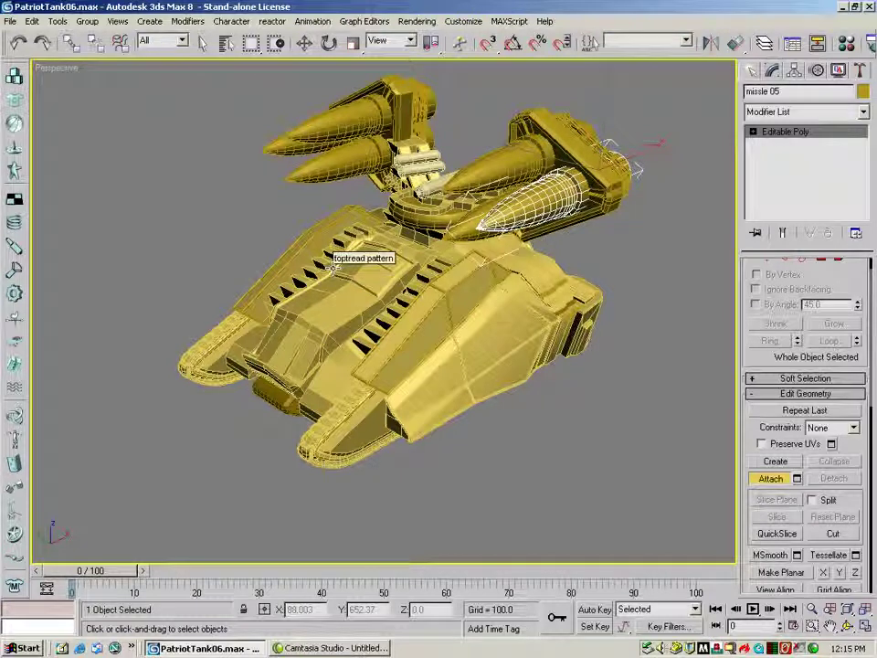
pyautogui.scroll(2, 837, 301)
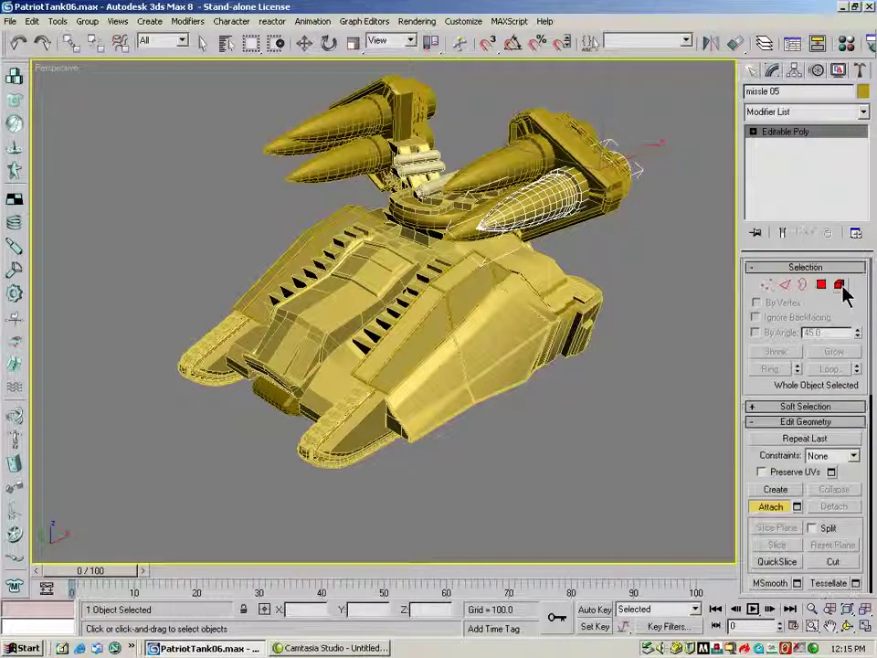